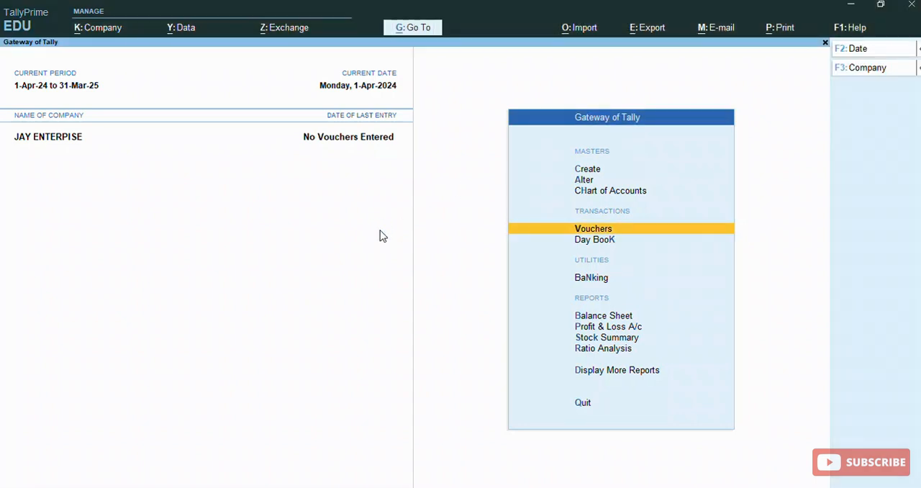
- Open voucher entry and bring up the list of other voucher types
left_click(379, 229)
key("Return")
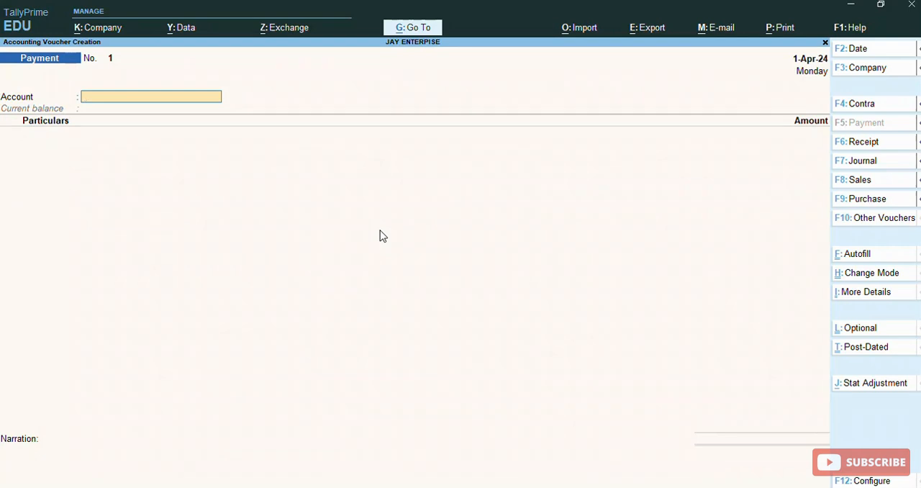
left_click(914, 327)
mouse_move(816, 209)
left_mouse_down()
mouse_move(833, 237)
mouse_move(895, 233)
left_mouse_up()
left_click(902, 229)
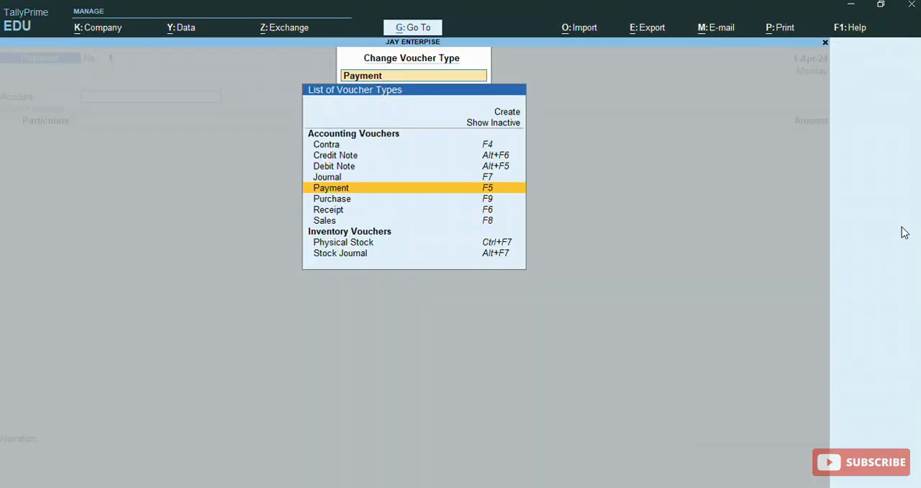
- Show the inactive voucher types in the list of voucher types
key("Up")
key("Up")
key("Up")
key("Up")
key("Up")
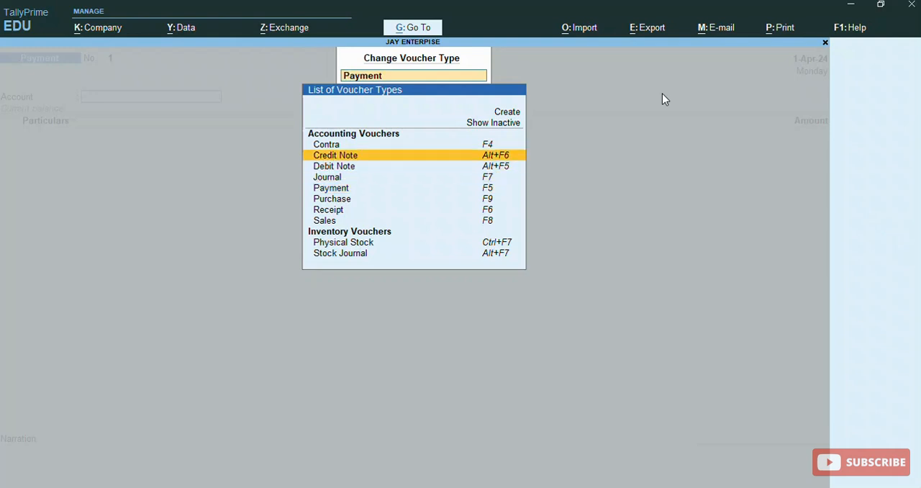
key("Return")
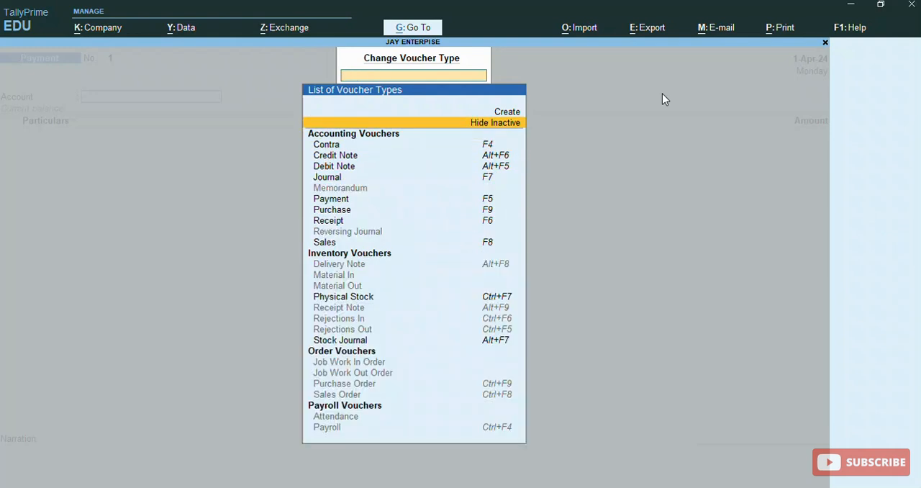
- Select the inactive Purchase Order voucher type and activate it
key("Down")
key("Down")
key("Down")
key("Down")
key("Down")
key("Down")
key("Down")
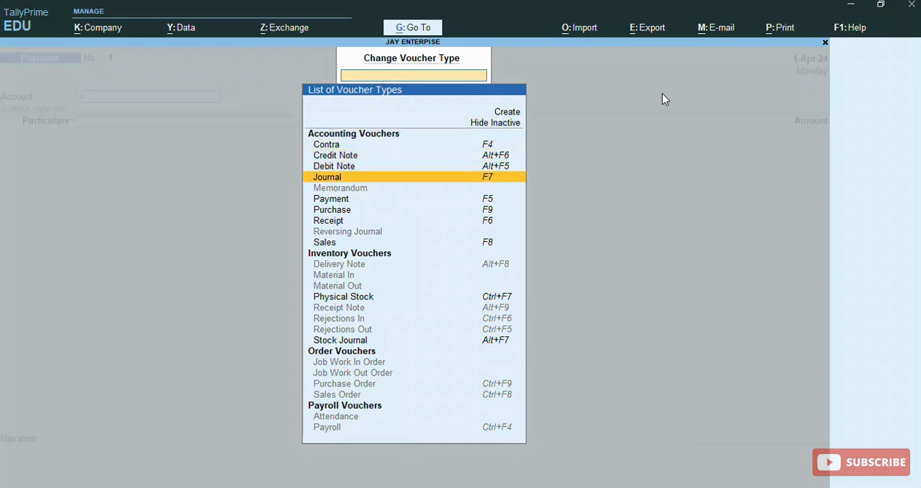
key("Down")
key("Down")
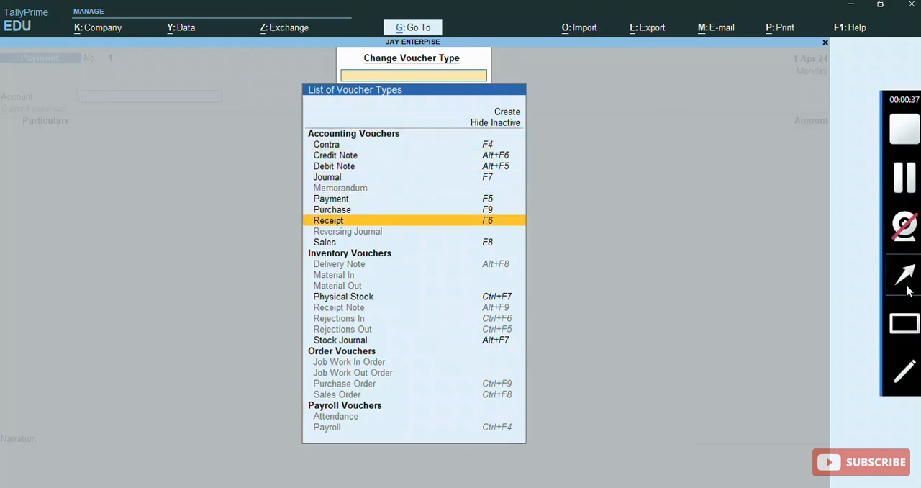
left_click(905, 324)
mouse_move(300, 377)
left_mouse_down()
mouse_move(328, 393)
mouse_move(436, 400)
mouse_move(528, 383)
mouse_move(532, 396)
left_mouse_up()
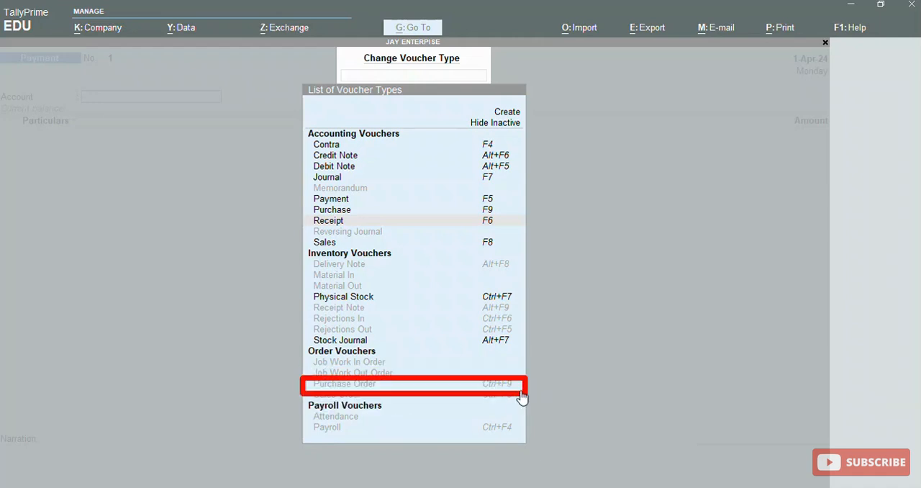
left_click(509, 387)
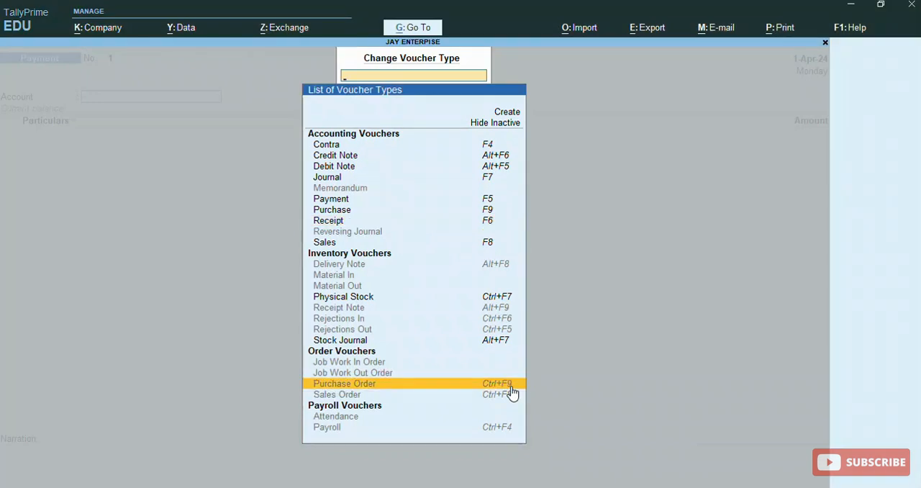
left_click(511, 387)
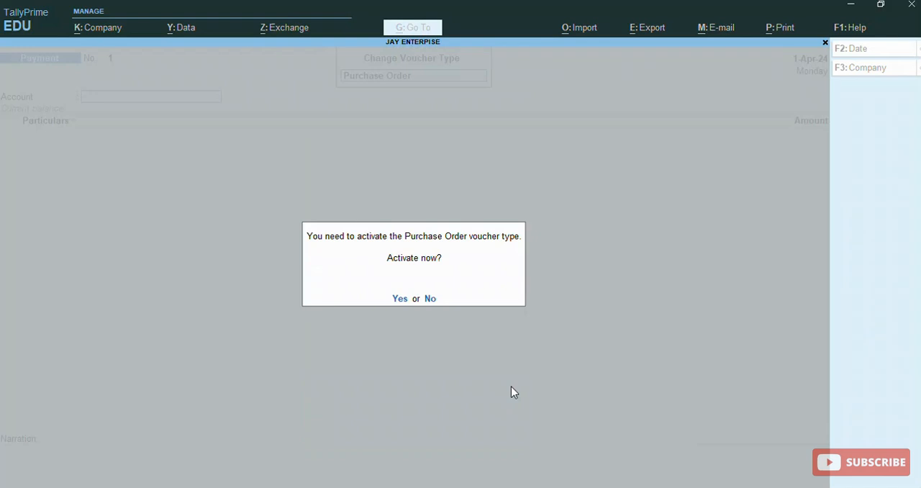
key("y")
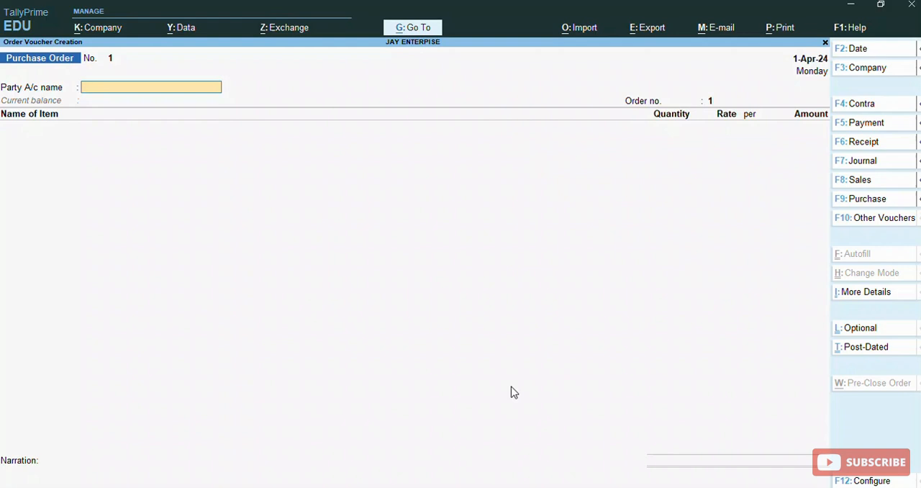
- Create a new party ledger named RAHUL ENTERPISE from the purchase order's party account
key("alt+c")
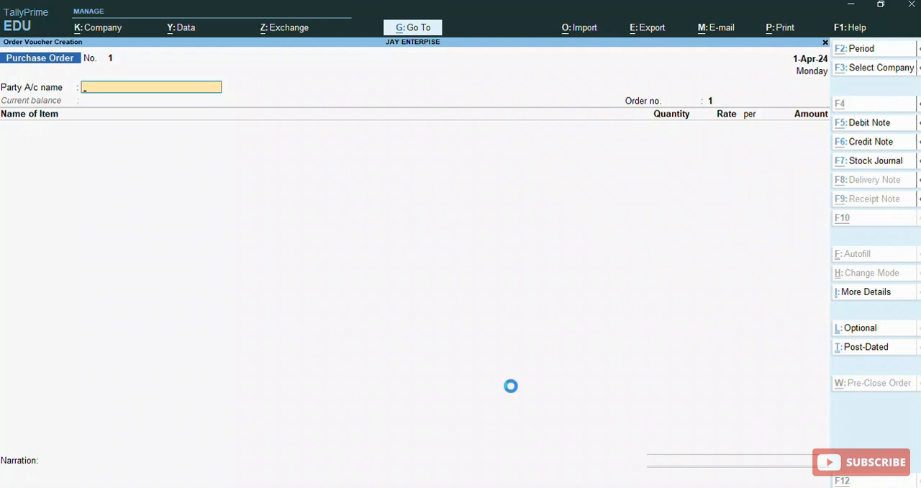
type("RAHU")
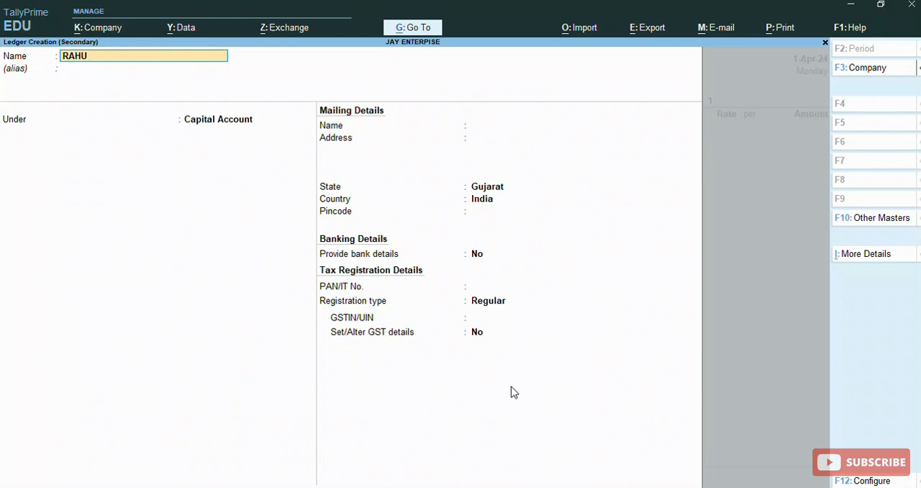
type("L ENTERPISE")
key("Return")
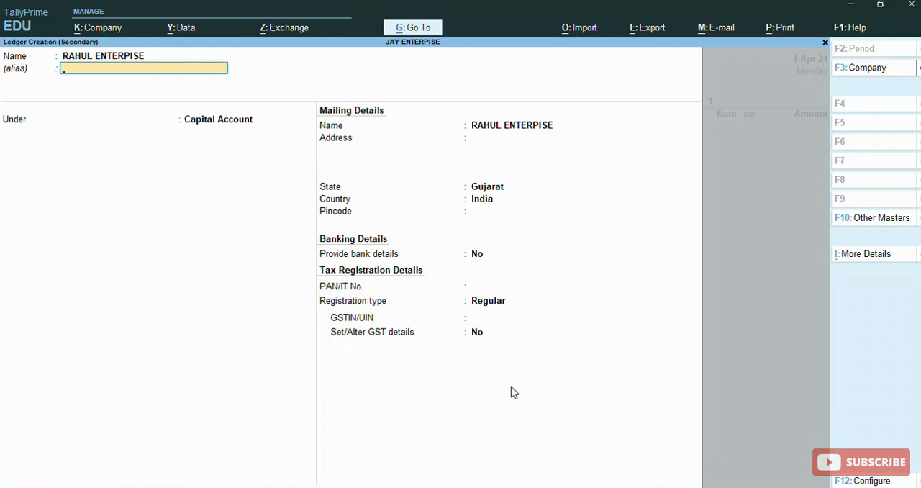
- Leave the ledger's alias blank and place the ledger under the Sundry Creditors group
key("Return")
type("SU")
key("Down")
key("Down")
key("Up")
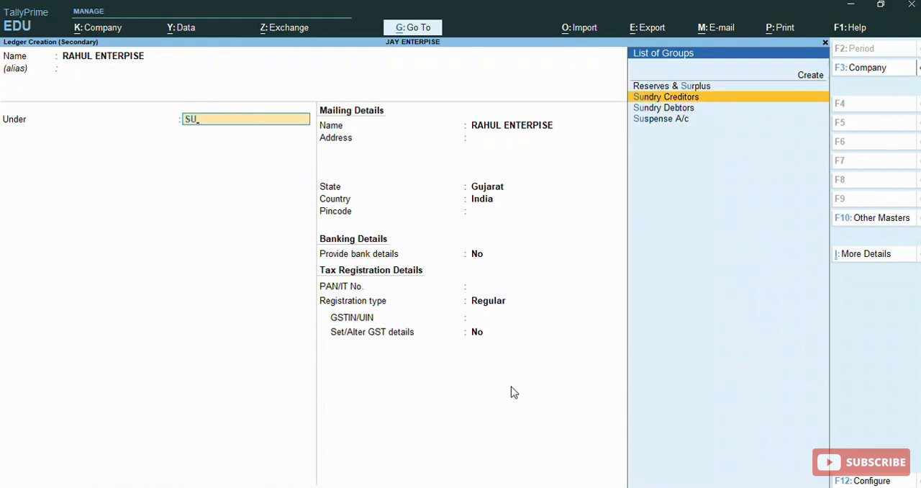
key("Return")
- Set Maintain balances bill-by-bill to Yes and keep the ledger's default credit, mailing and banking details
key("y")
key("Return")
key("Return")
key("Return")
key("Return")
key("Return")
- Keep the Regular registration type, enter the party's GSTIN/UIN and save the ledger
key("Return")
key("Return")
key("Return")
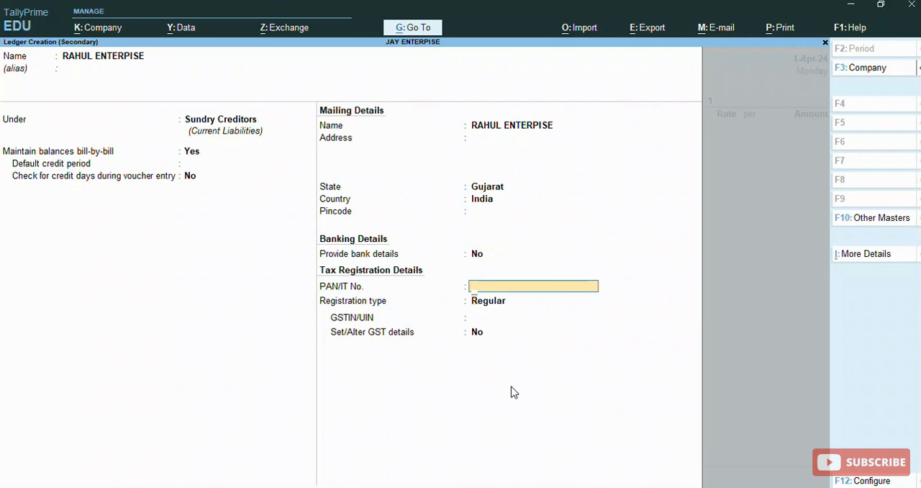
key("Return")
type("2")
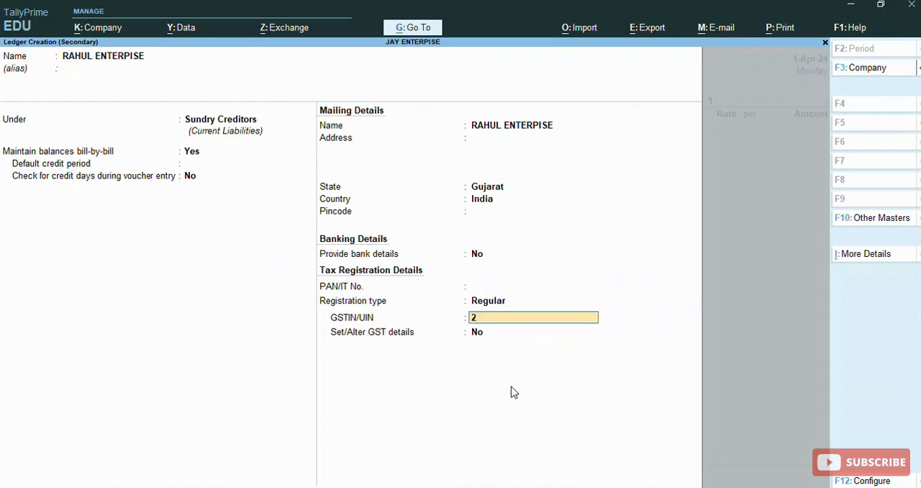
type("4DIPPP8945F1ZD")
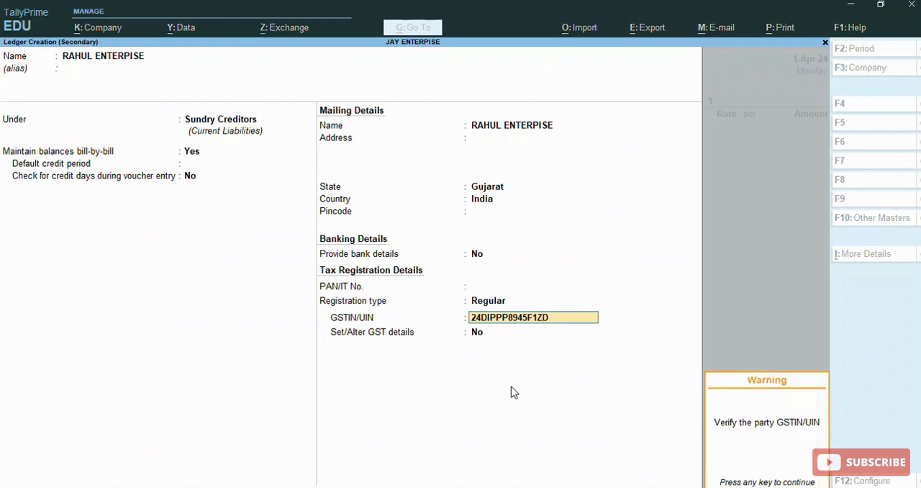
key("Return")
key("Return")
key("Return")
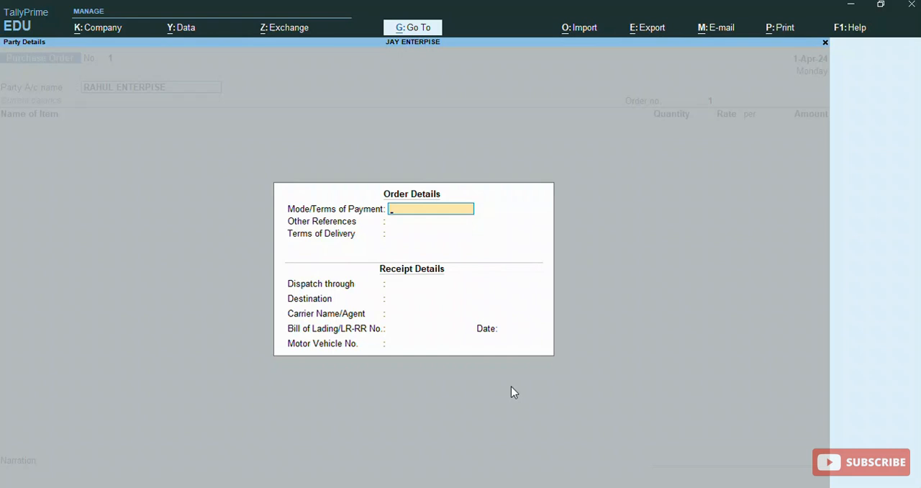
- Set the purchase order's mode of payment to CASH and accept the party details with the remaining fields blank
type("CASH")
key("Return")
key("Return")
key("Return")
key("Return")
key("Return")
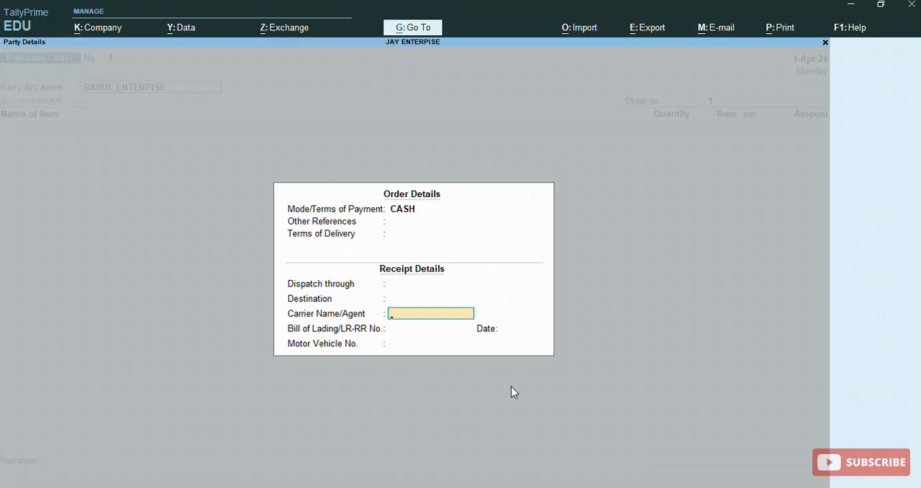
key("Return")
key("Return")
key("Return")
key("Return")
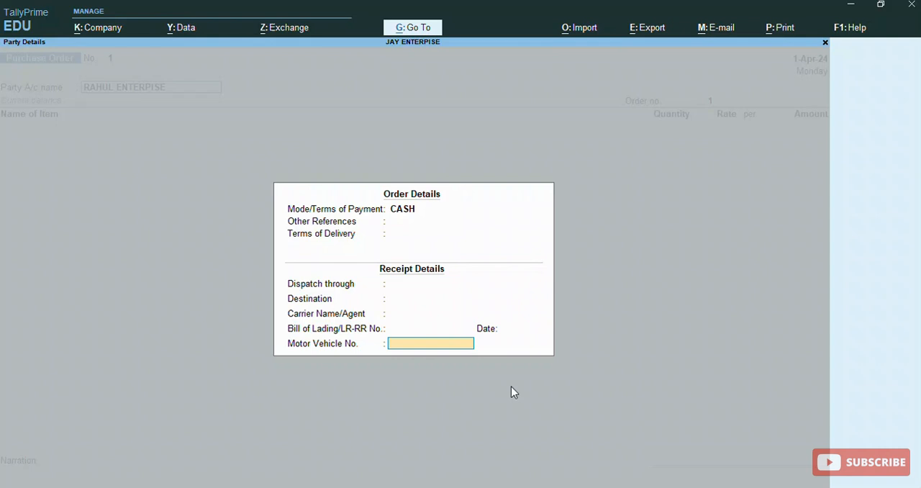
key("Return")
key("Return")
key("Return")
key("Return")
key("Return")
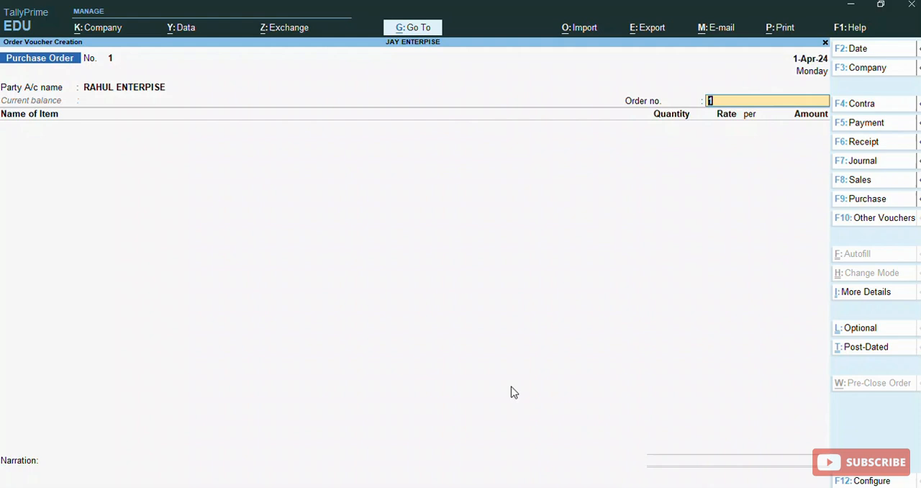
- Enter a custom order number for the purchase order
type("PUR/RAHUL/01")
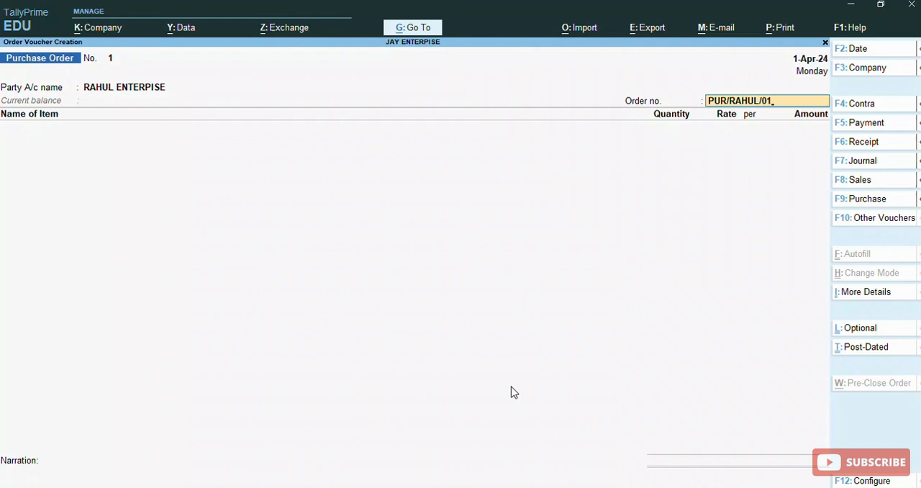
key("Return")
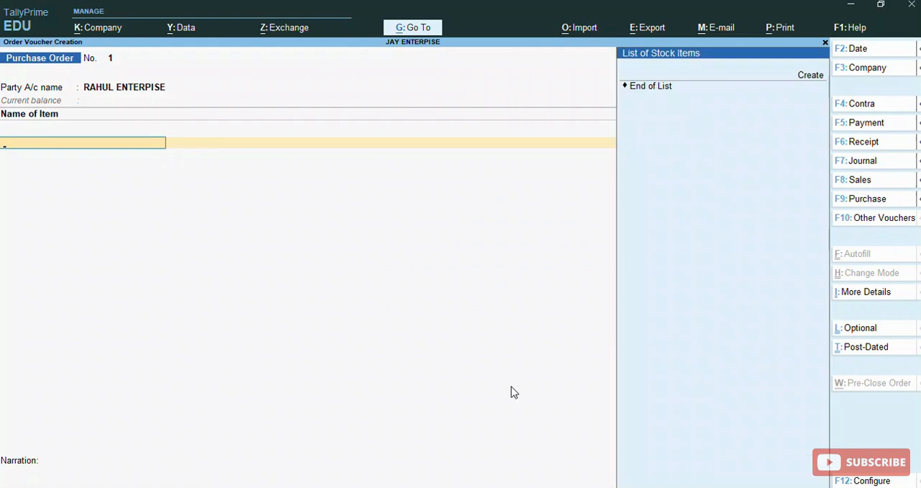
- Create a new stock item named COMPUTER under the Primary group
key("alt+c")
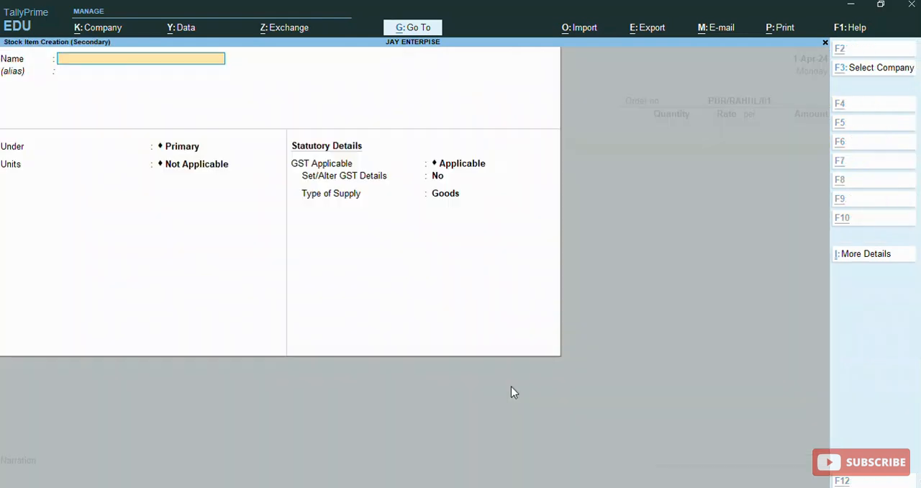
type("CO")
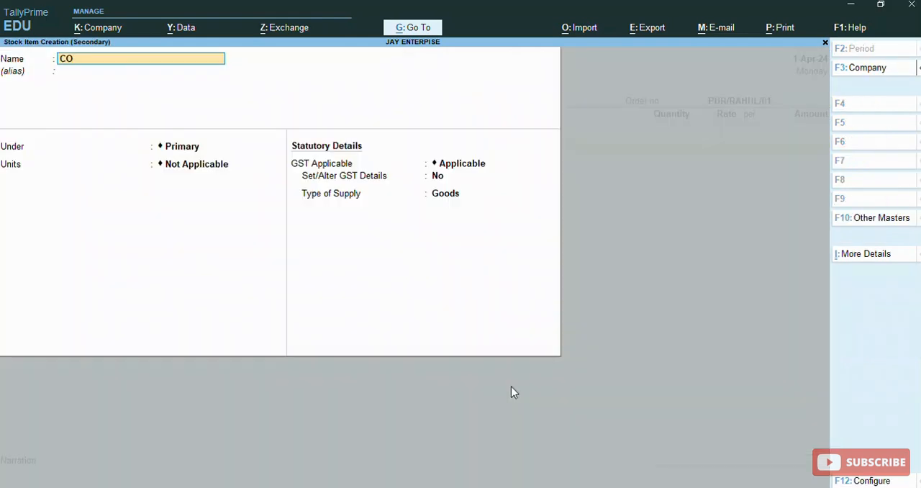
type("MPUTER")
key("Return")
key("Return")
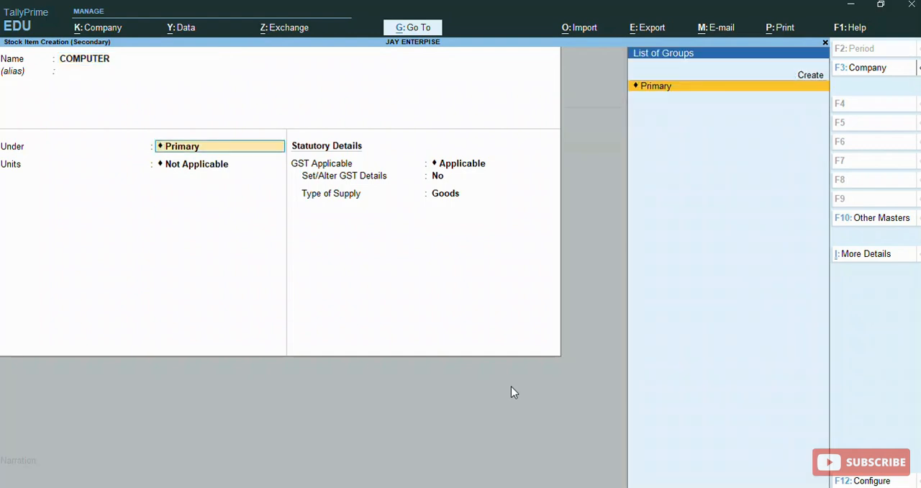
key("Return")
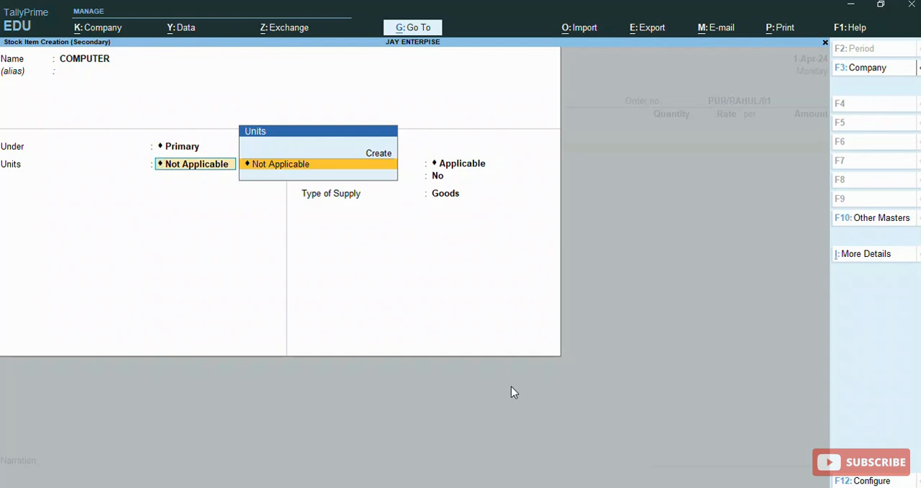
- Create the unit PCS for the stock item with the quantity code PCS-PIECES and 0 decimal places
key("Up")
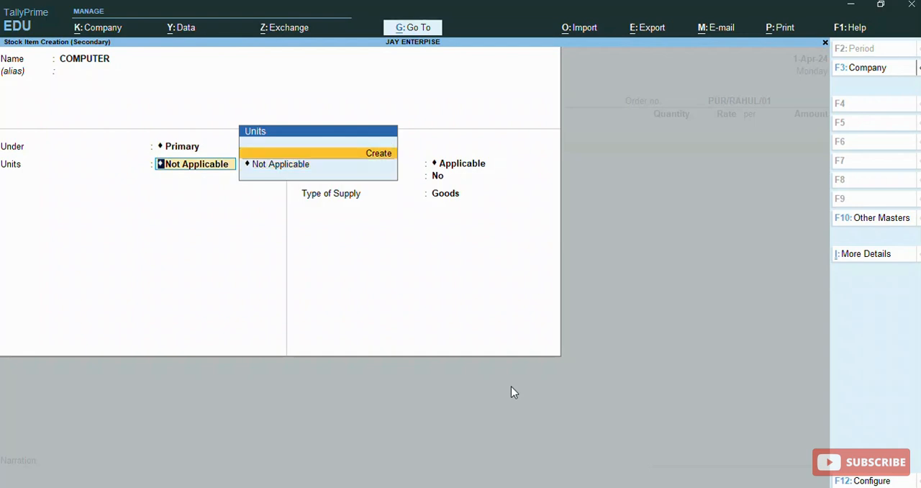
key("Return")
type("PCS")
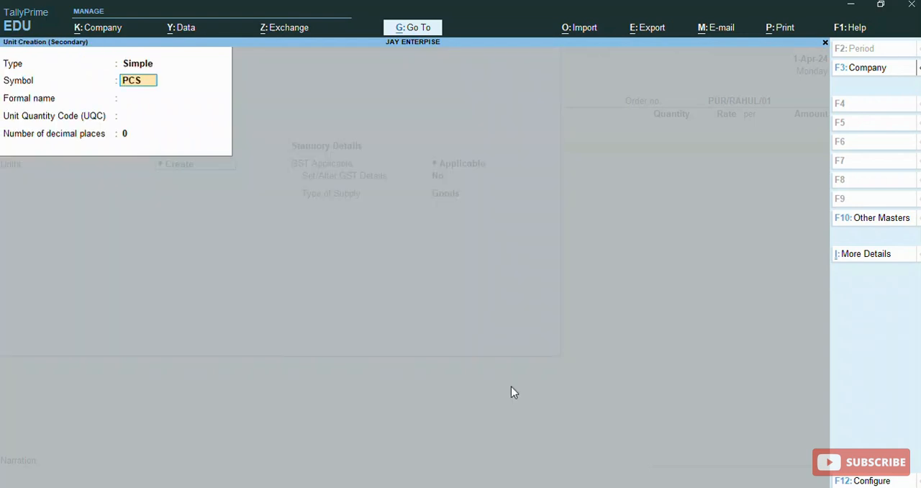
key("Return")
key("Return")
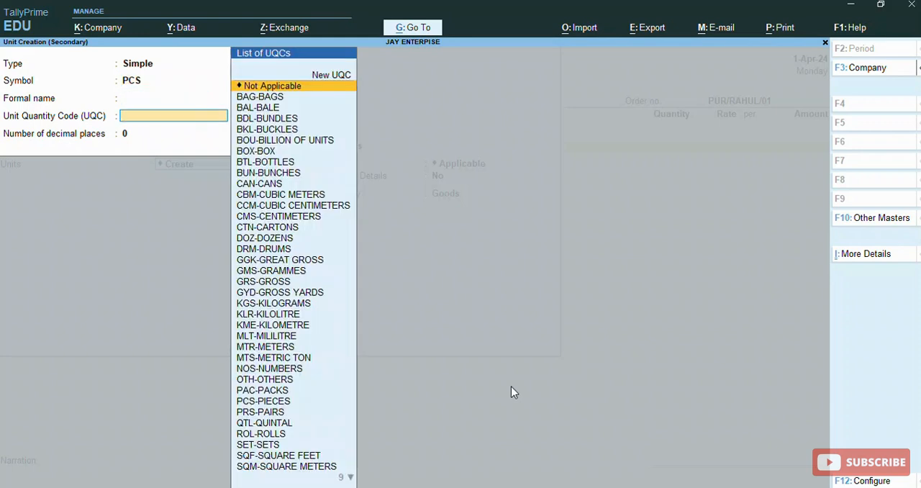
type("PCS")
- Enable setting GST details for the COMPUTER stock item and enter HSN/SAC 1345, keeping the On Value calculation type
key("Return")
key("Return")
key("Return")
key("Return")
type("Y")
key("Return")
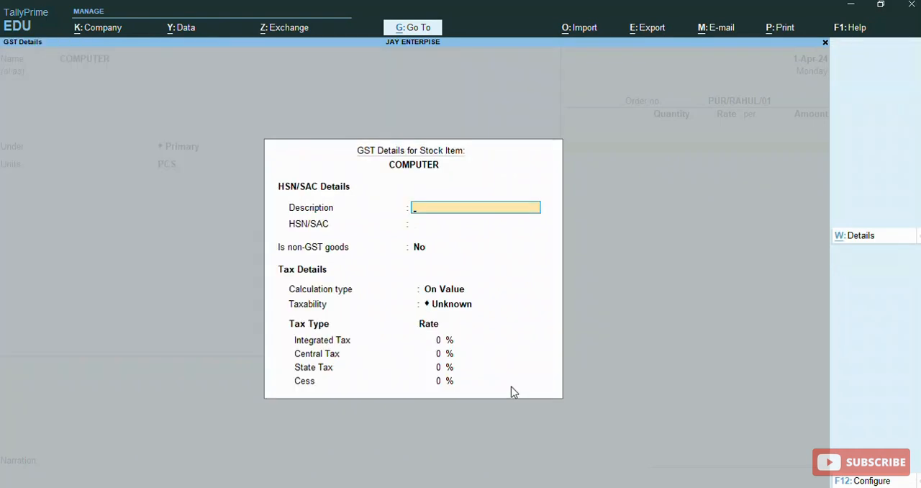
key("Return")
type("1345")
key("Return")
key("Return")
key("Return")
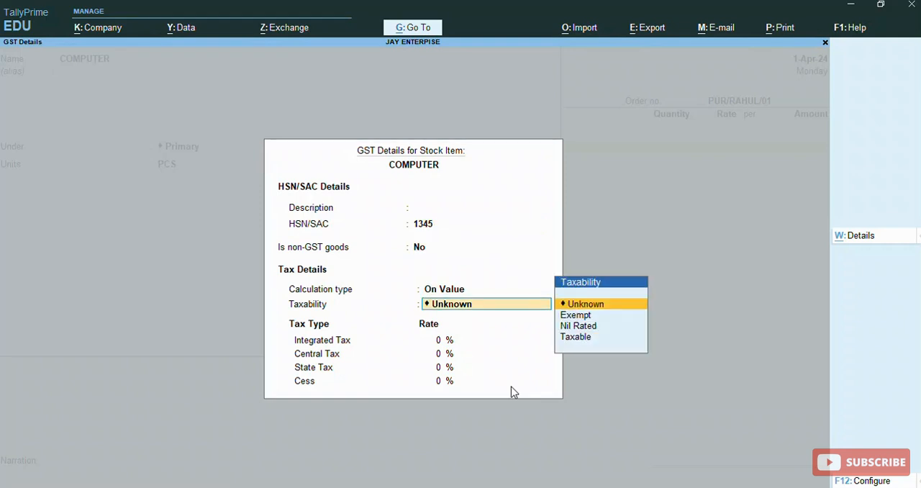
- Set the item's taxability to Taxable with an integrated tax rate of 18%
type("u")
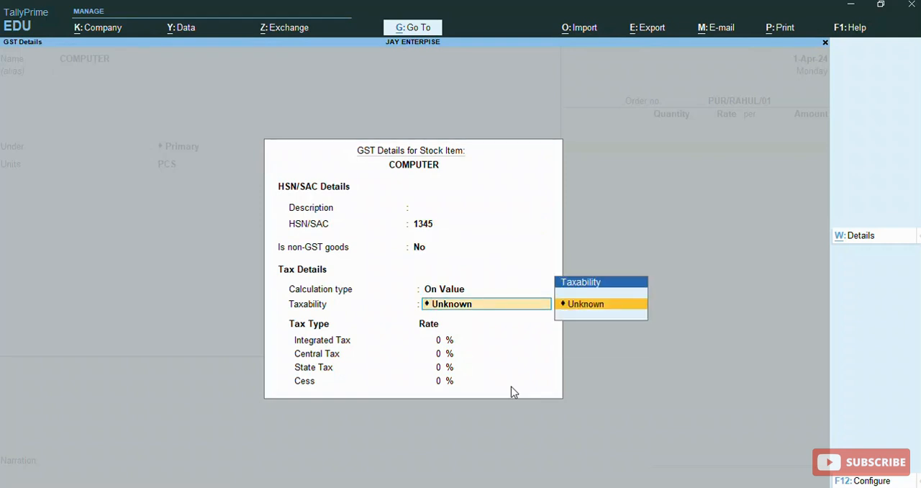
key("BackSpace")
key("Return")
key("Down")
key("Down")
key("Down")
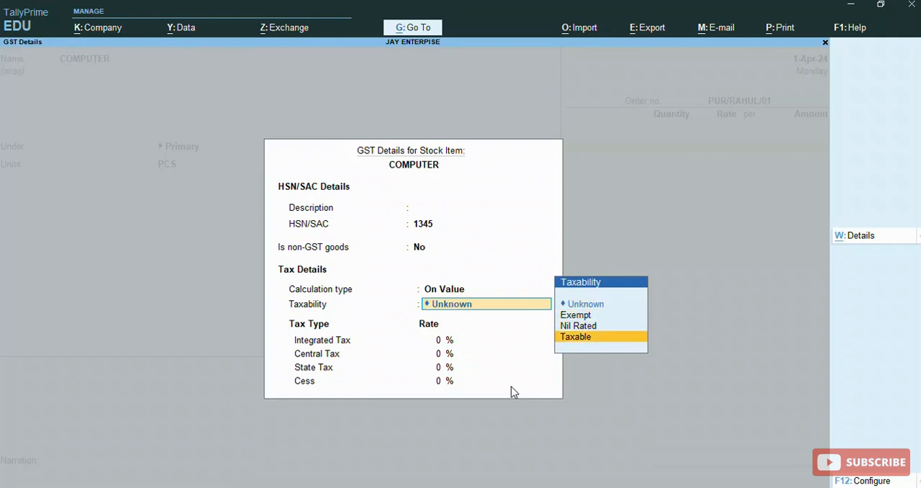
key("Return")
type("18")
key("Return")
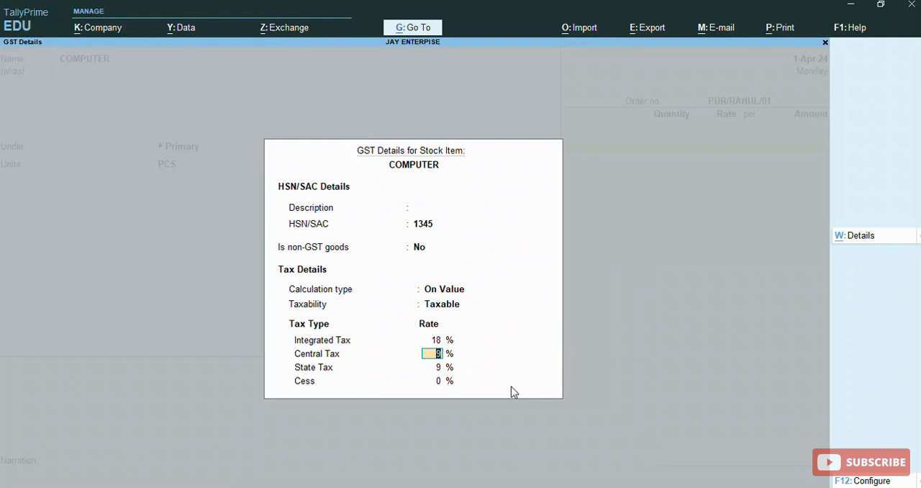
- Accept the central tax, state tax and cess rates and save the COMPUTER stock item
key("Return")
key("Return")
key("Return")
key("Return")
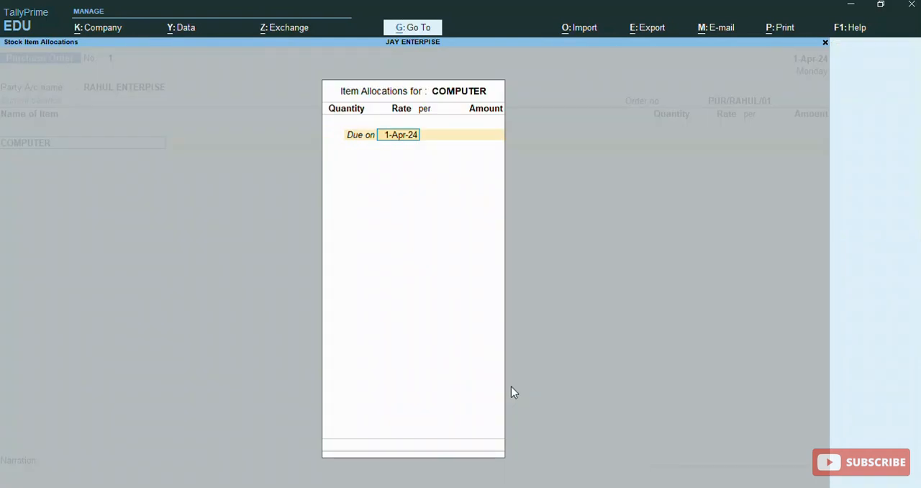
- Allocate 100 PCS of COMPUTER at a rate of 12,000 per PCS, due on 1-Apr-24
key("Return")
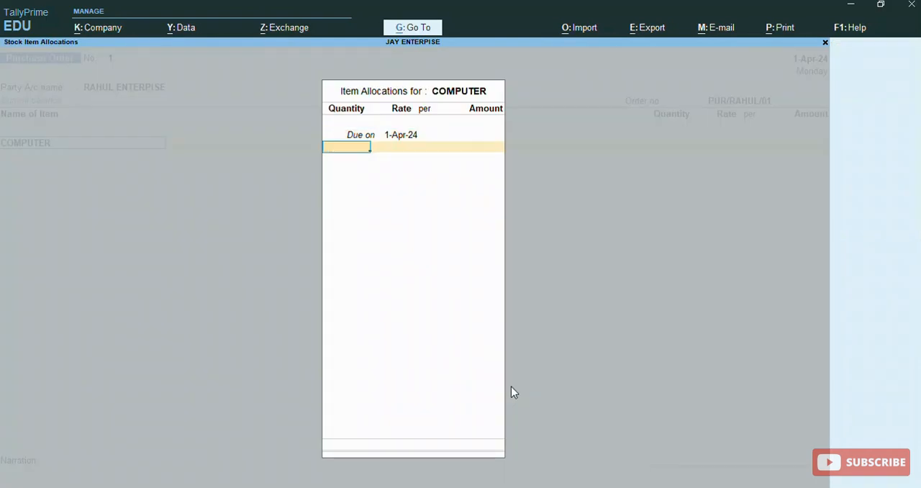
type("100")
key("Return")
type("1")
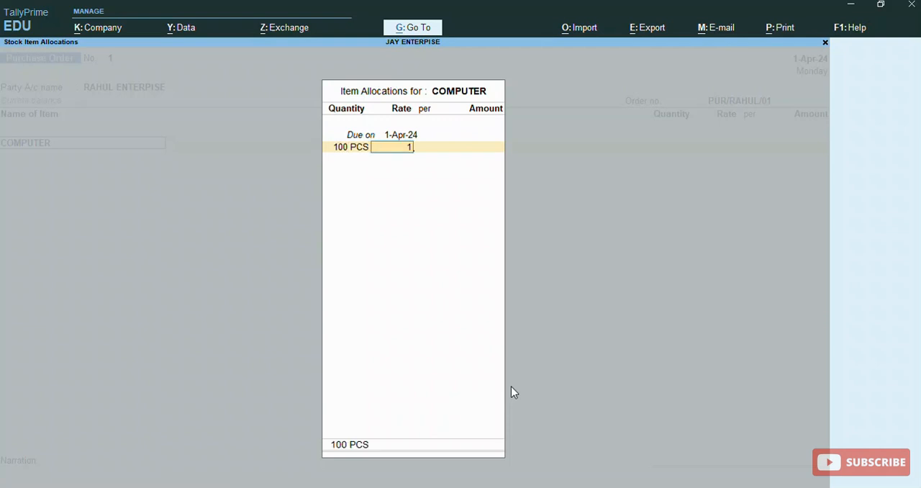
type("2,00000")
key("Return")
key("Return")
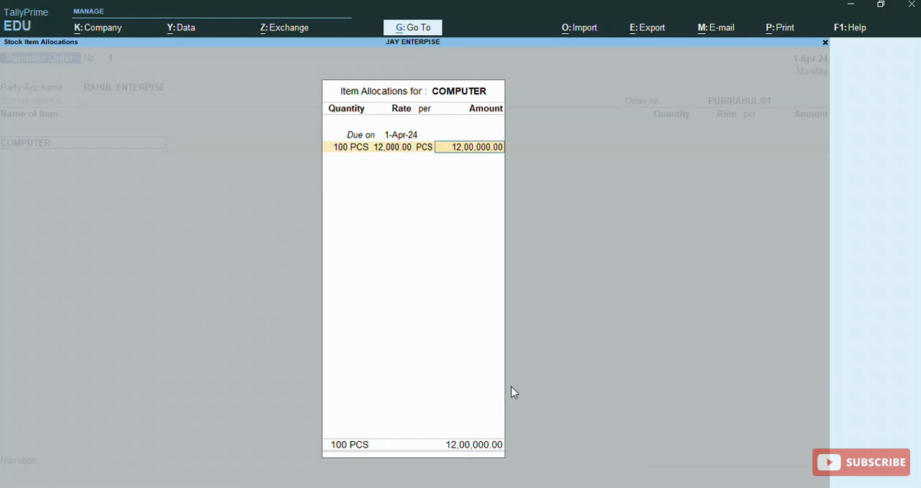
key("Return")
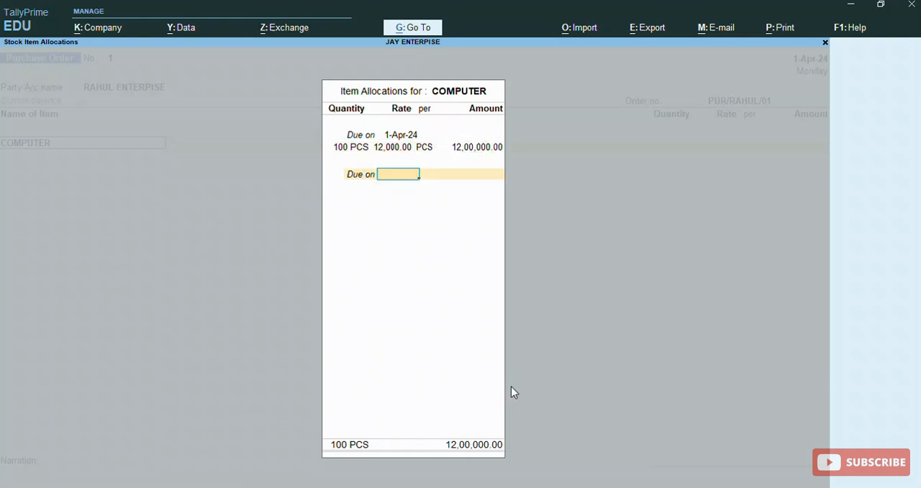
key("Return")
key("Return")
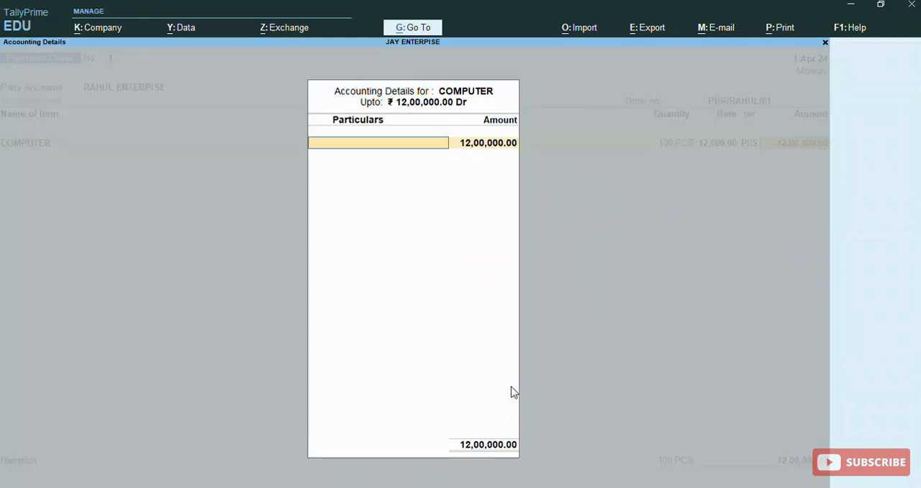
- Create a ledger named PURCHSE under Purchase Accounts, keeping GST applicable, for the item's accounting details
key("alt+c")
type("PURCHSE")
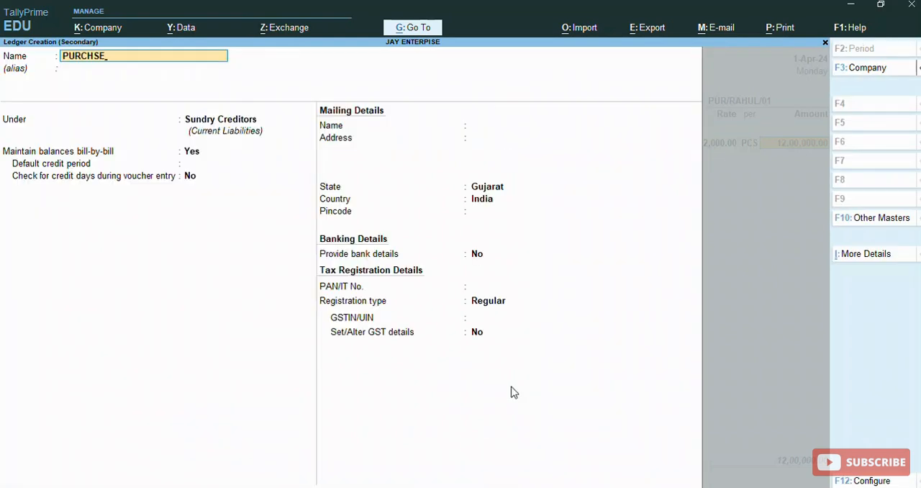
key("Return")
key("Return")
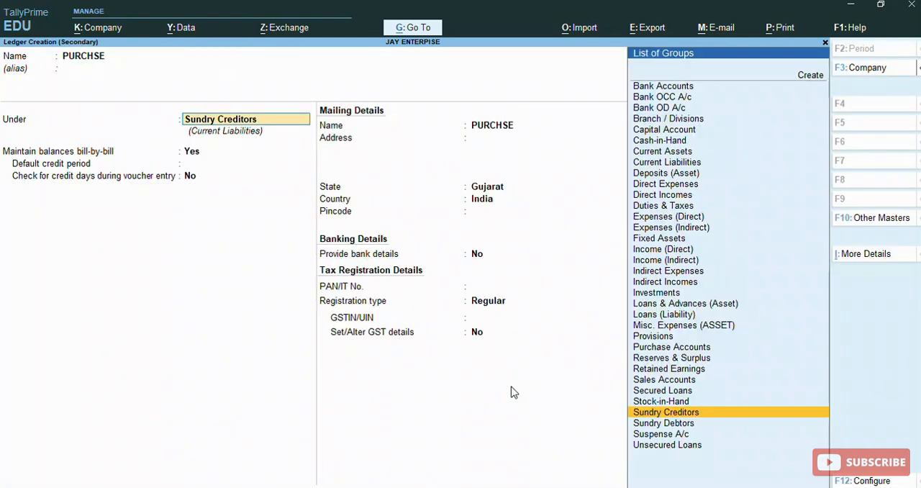
type("pu")
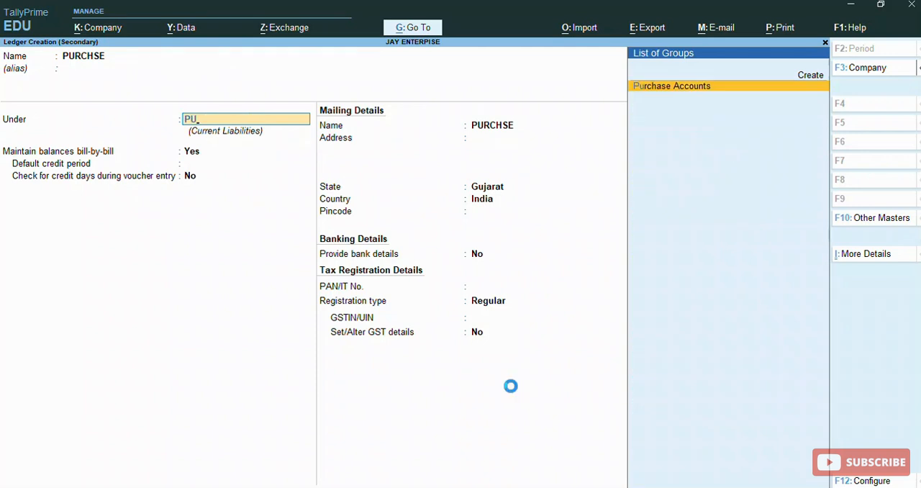
key("Return")
- Enable GST details for the PURCHSE ledger with Purchase Taxable as the nature of transaction and an 18% tax rate
key("Return")
key("Return")
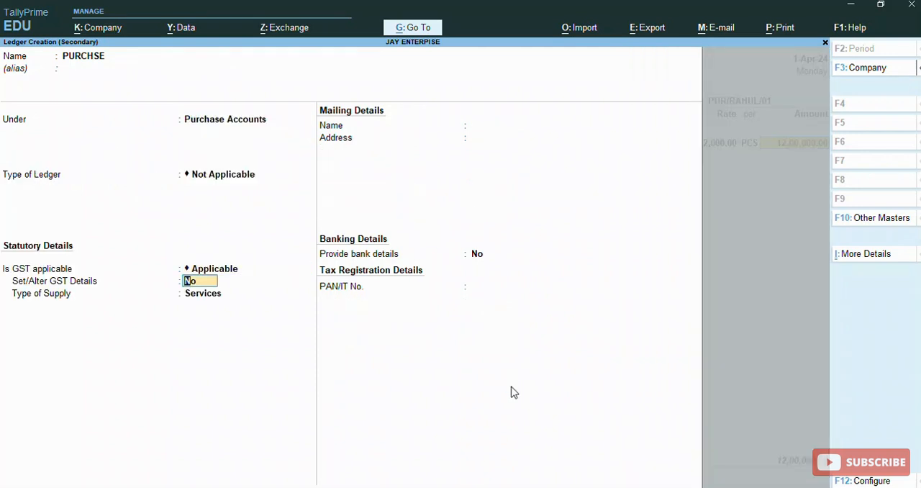
type("Y")
key("Return")
key("Return")
key("Return")
key("Return")
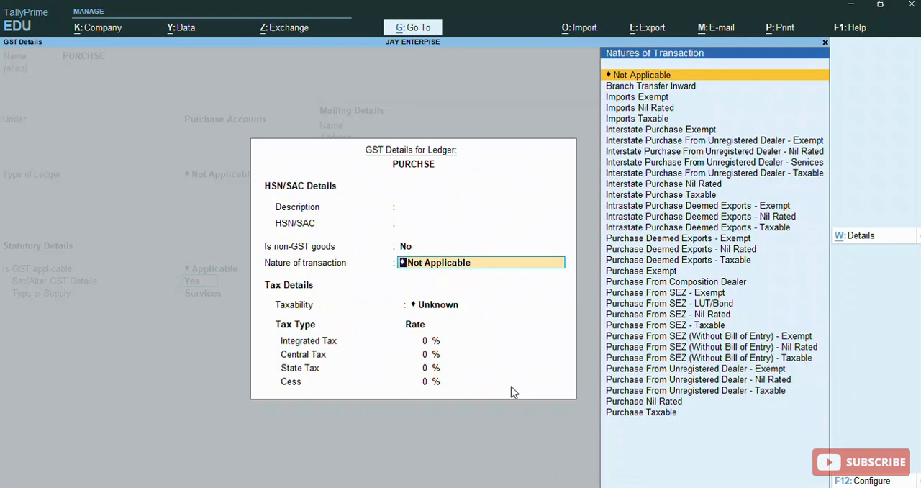
type("PUR")
key("Up")
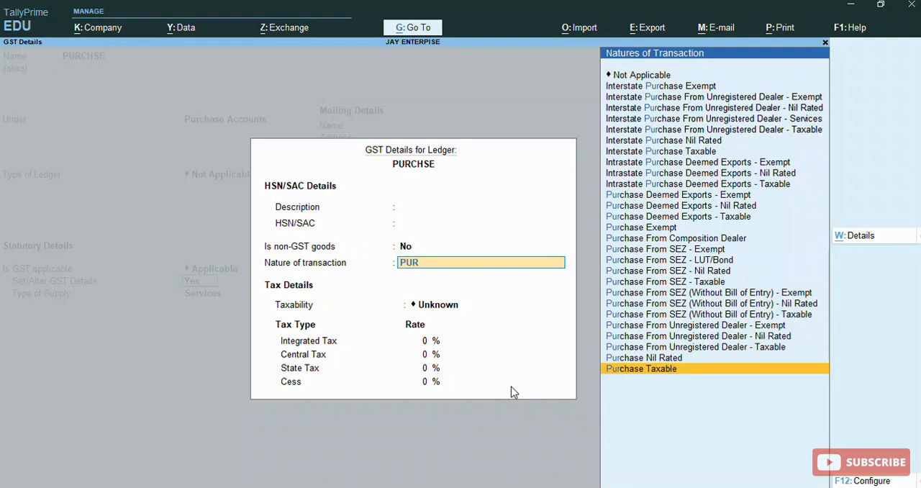
key("Return")
type("18")
key("Return")
- Save the PURCHSE ledger and allocate the full COMPUTER amount to it
key("Return")
key("Return")
key("Return")
key("Up")
key("Return")
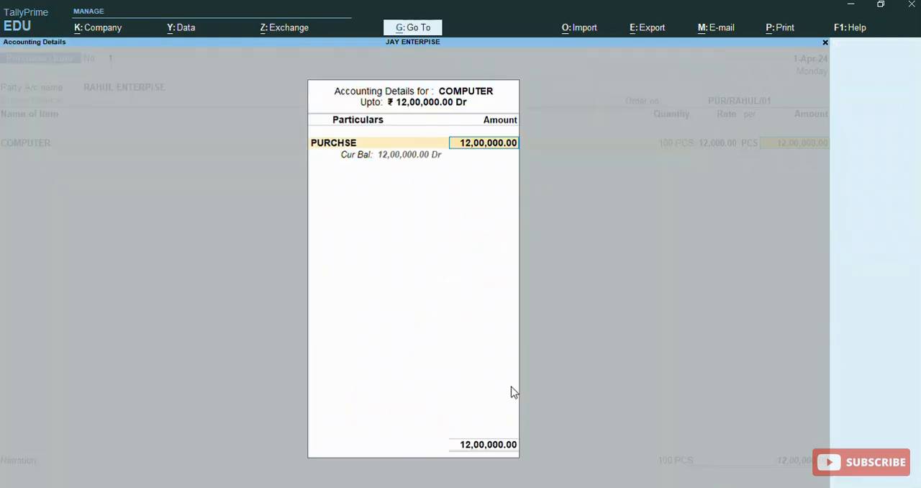
key("Return")
key("Return")
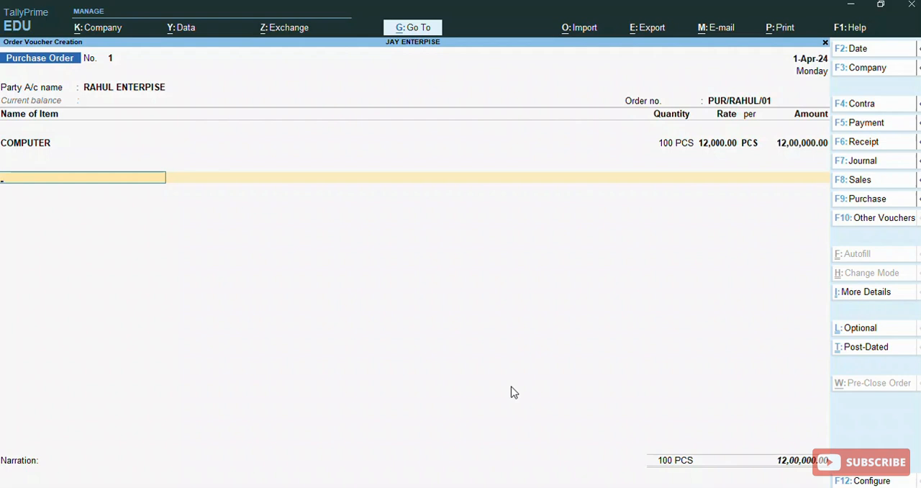
- Create a ledger named CGST under Duties & Taxes with GST as the type of duty/tax
key("ctrl")
key("ctrl")
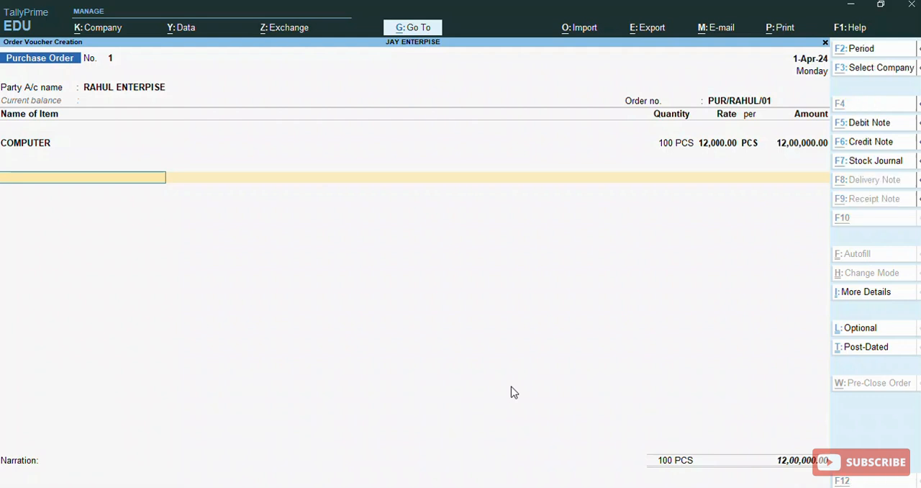
key("alt+c")
type("CGST")
key("Return")
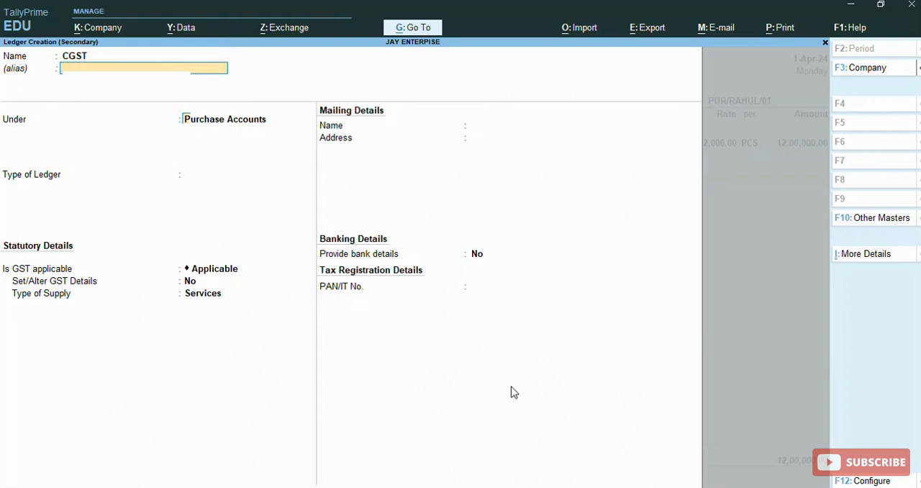
key("Return")
type("Du")
key("Return")
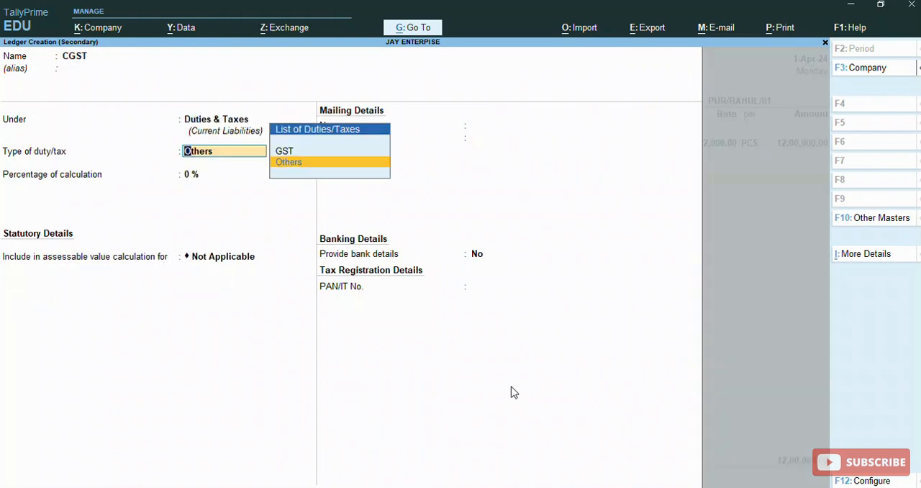
key("Up")
key("Return")
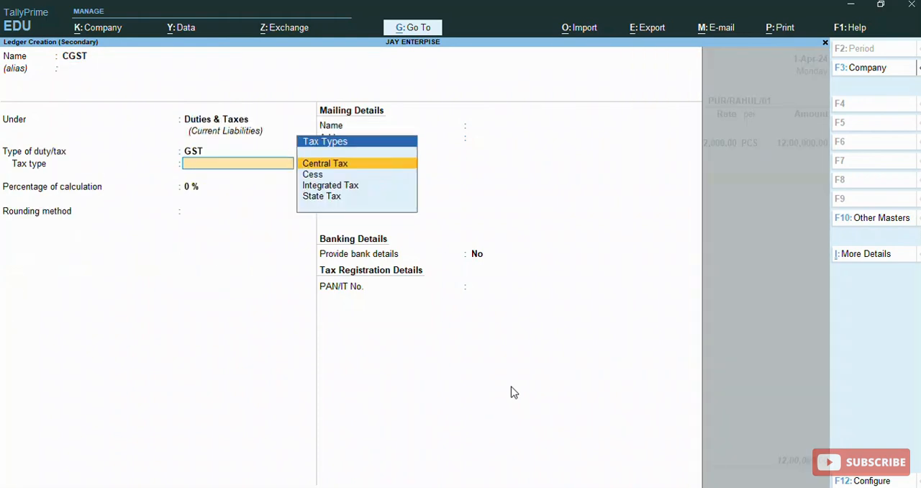
- Set the CGST ledger's tax type to Central Tax at 9%, save it and accept its line in the order
key("Return")
type("9")
key("Return")
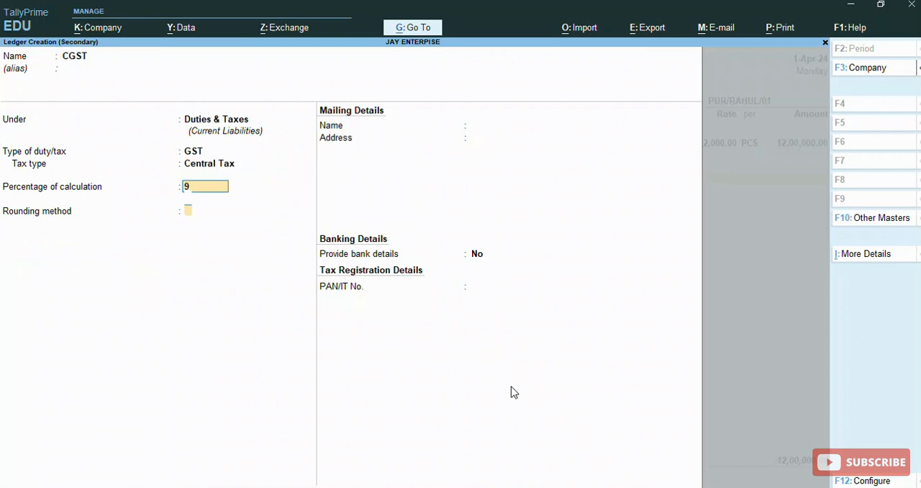
key("Return")
key("Return")
key("Return")
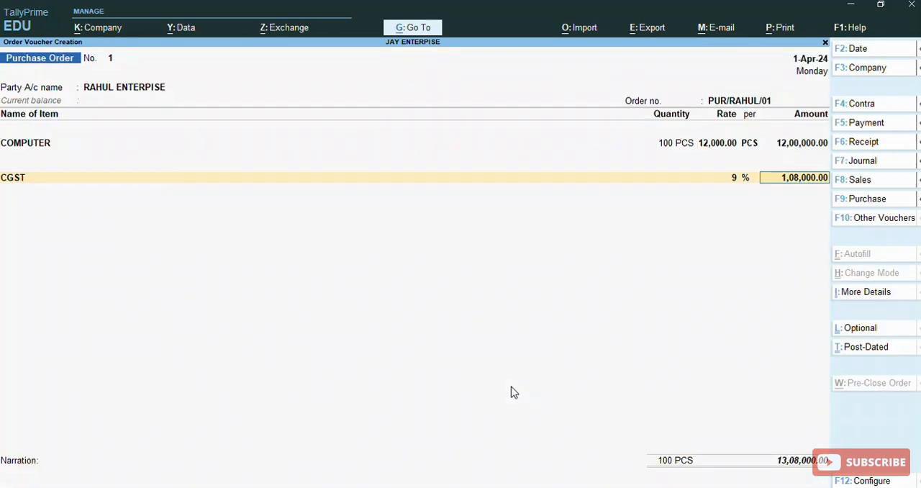
key("Return")
- Create a ledger named SGST under Duties & Taxes with GST as the type of duty/tax
key("alt+c")
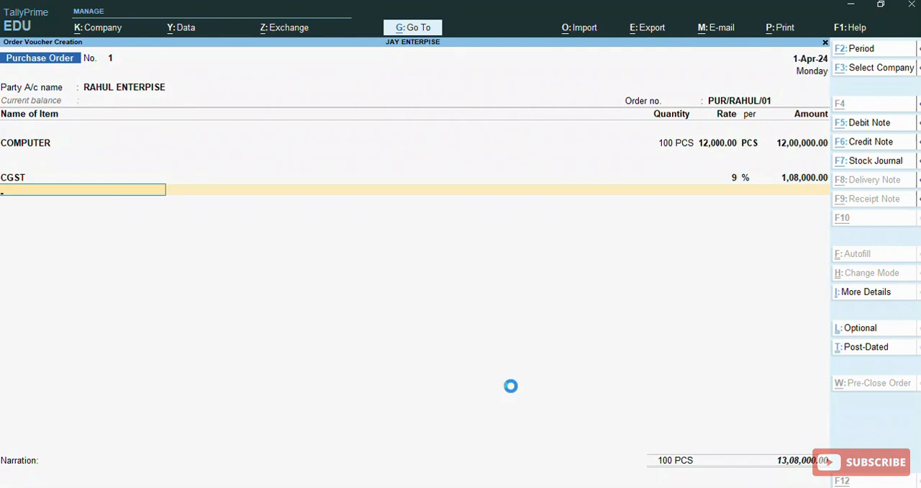
type("SG")
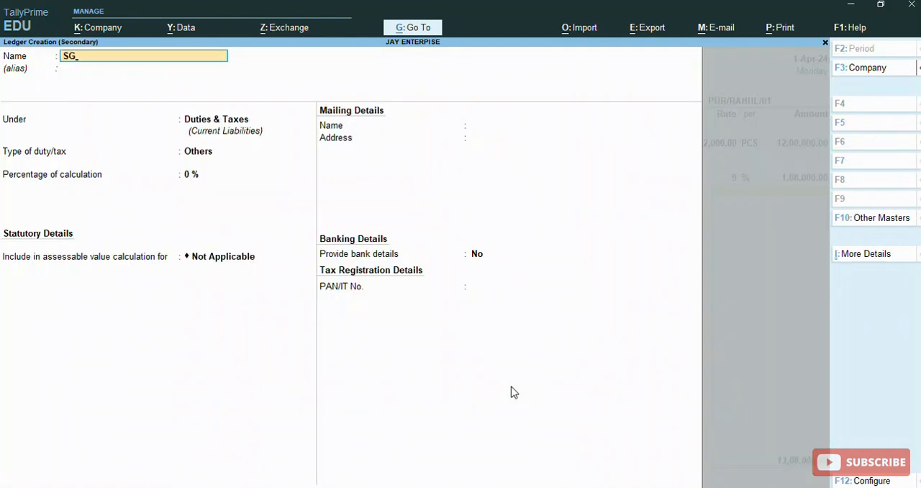
type("ST")
key("Return")
key("Return")
key("Return")
key("Up")
- Set the SGST ledger's tax type to State Tax at 9% and save it
key("Return")
key("Down")
key("Down")
key("Down")
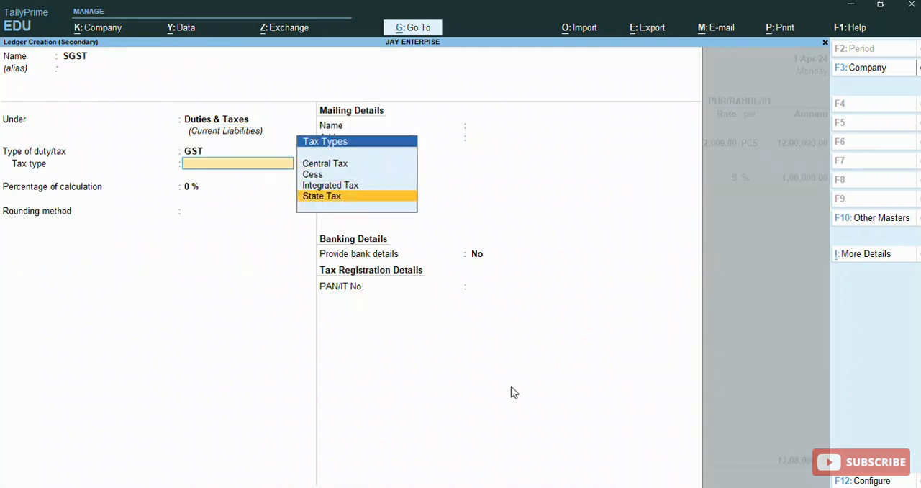
key("Return")
type("9")
key("Return")
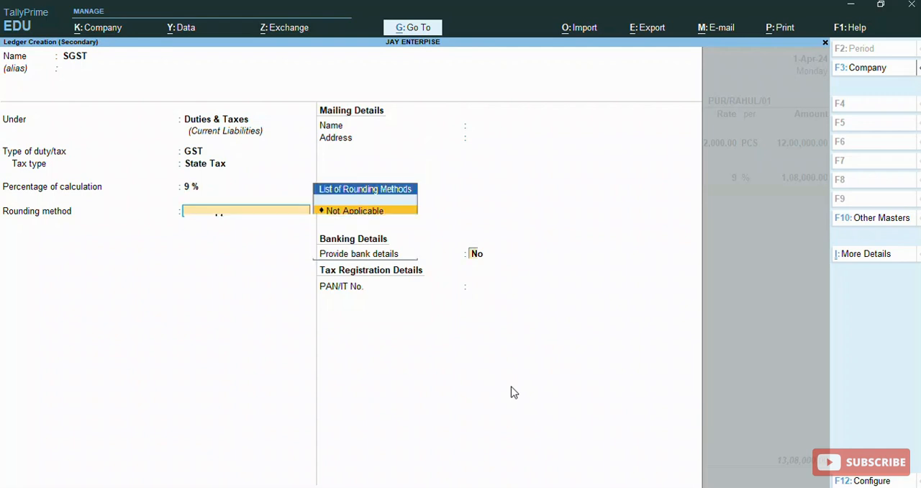
key("Return")
- Accept the SGST line, leave the narration blank and save the purchase order
key("Return")
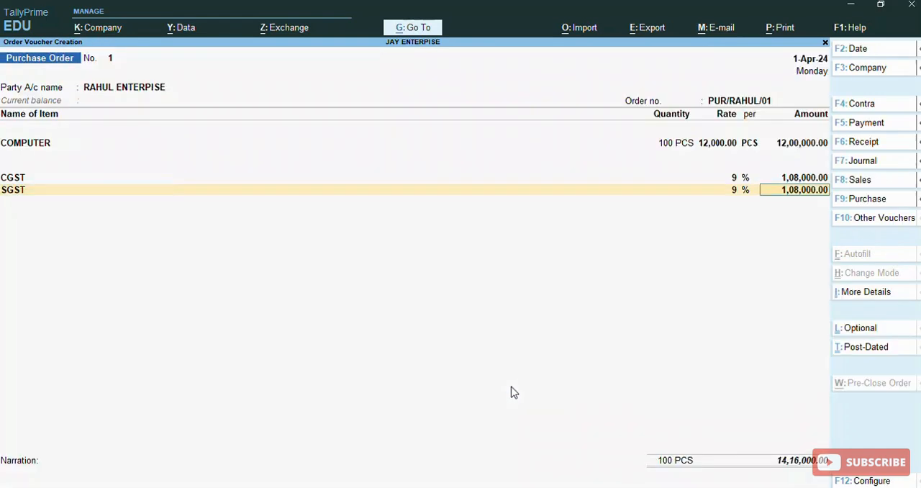
key("Return")
key("Return")
key("Return")
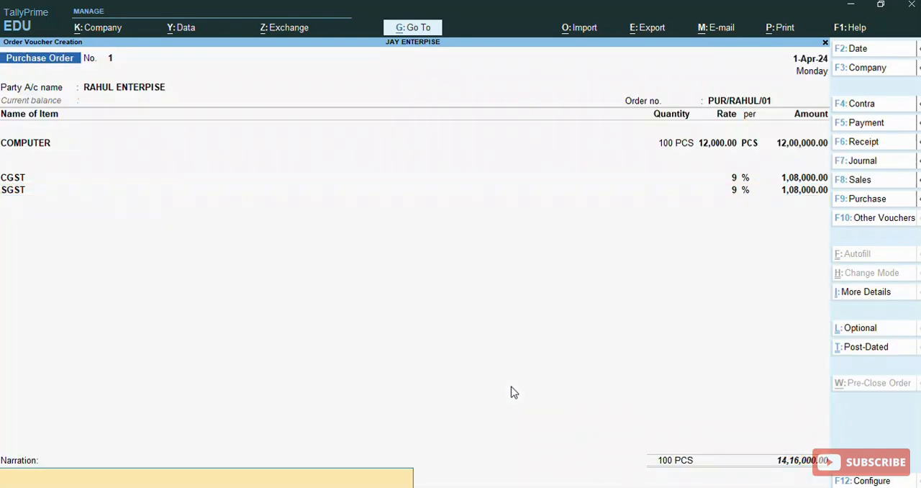
key("Return")
key("Return")
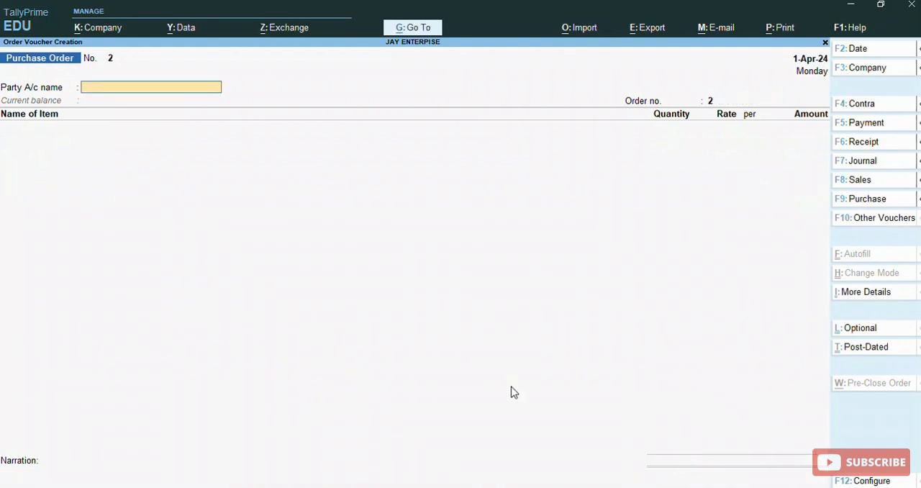
- Open the Purchase Orders (Due Only) report and expand the outstanding COMPUTER order to show its voucher details
key("alt")
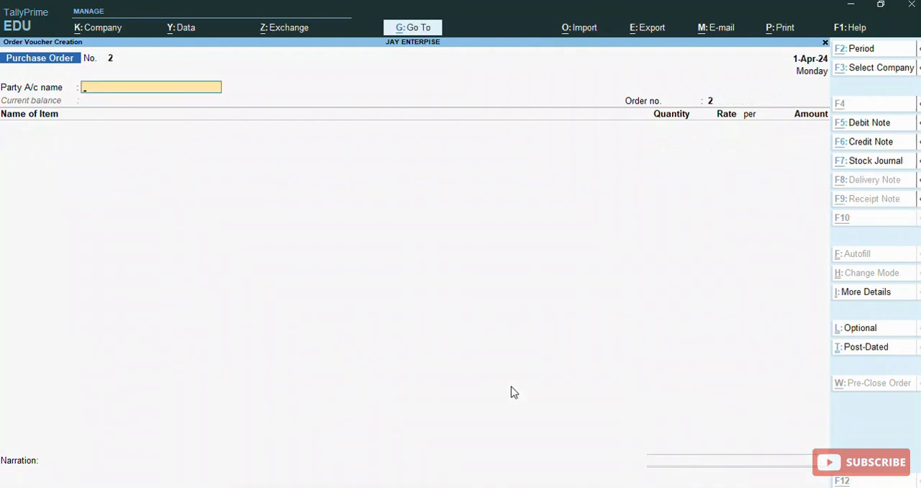
key("alt+g")
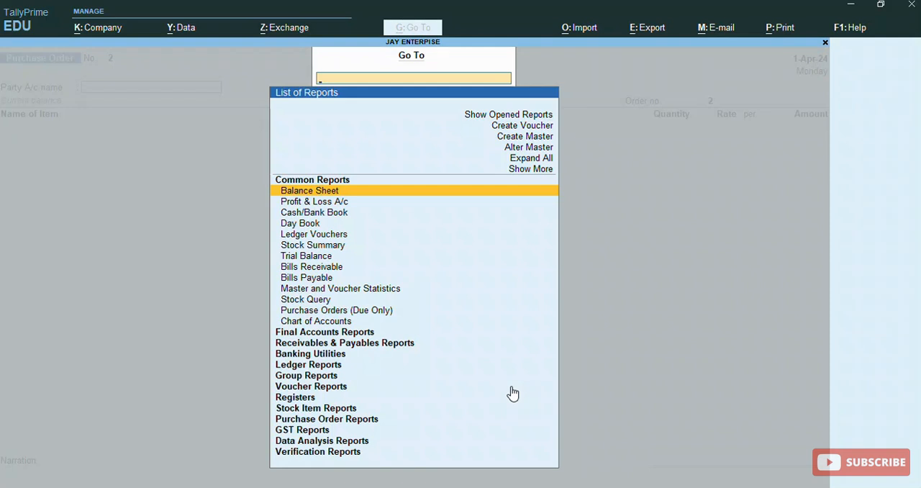
mouse_move(910, 392)
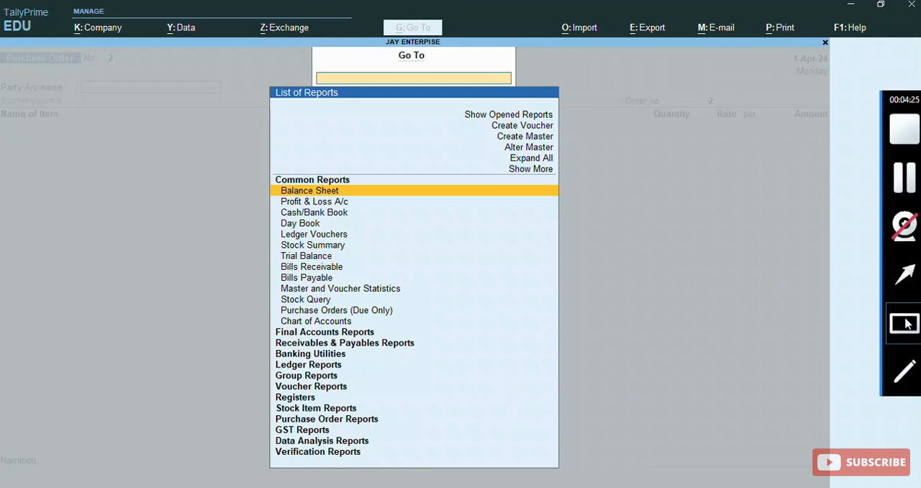
left_click(905, 324)
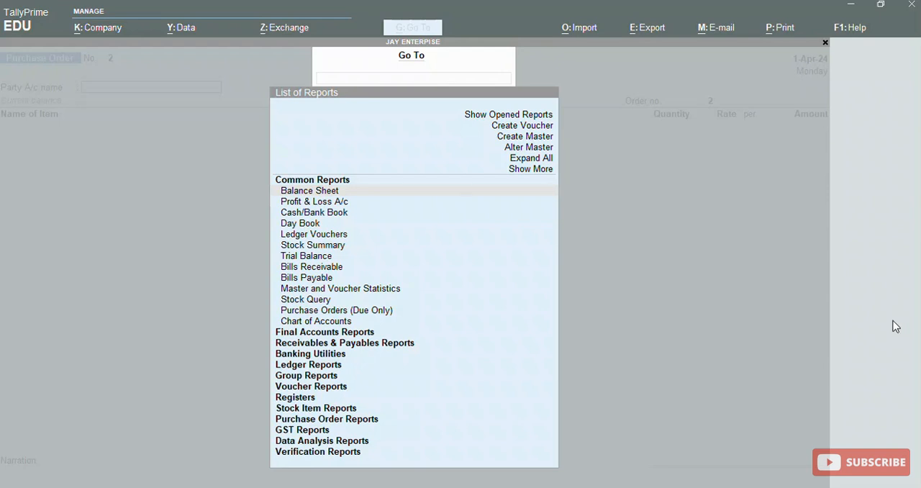
mouse_move(272, 304)
left_mouse_down()
mouse_move(279, 315)
mouse_move(434, 316)
left_mouse_up()
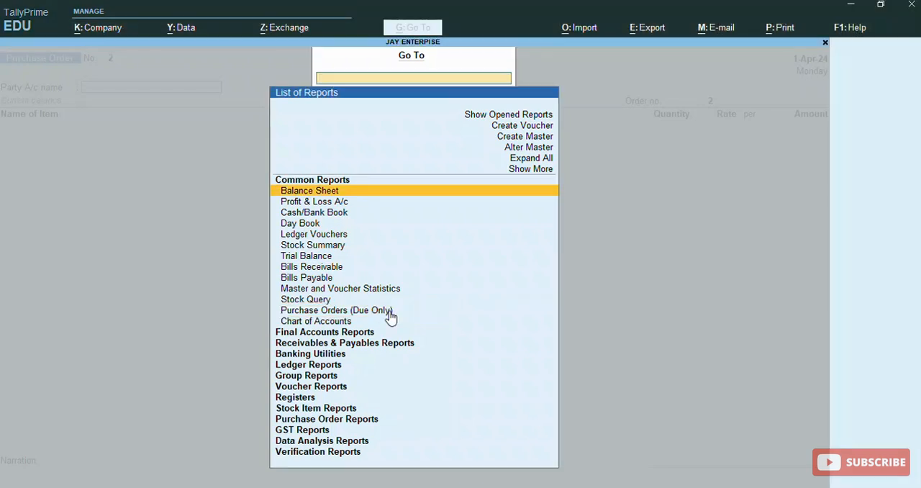
left_click(389, 314)
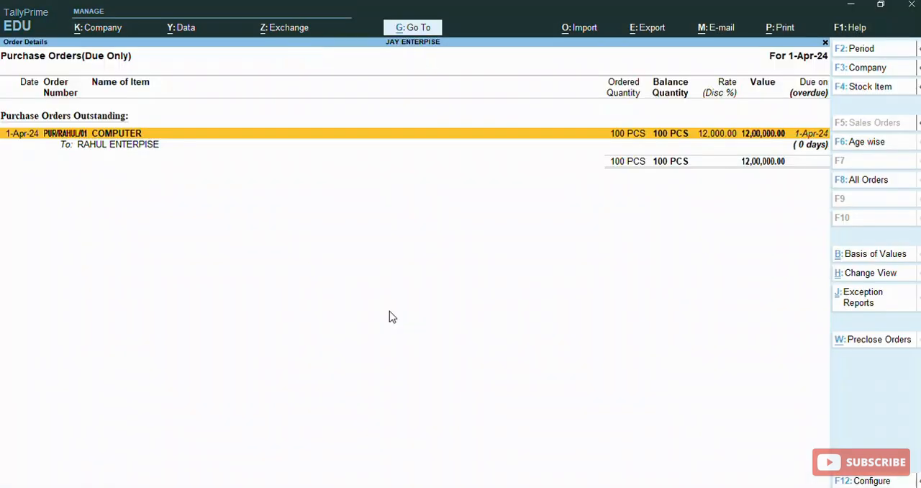
key("alt+F5")
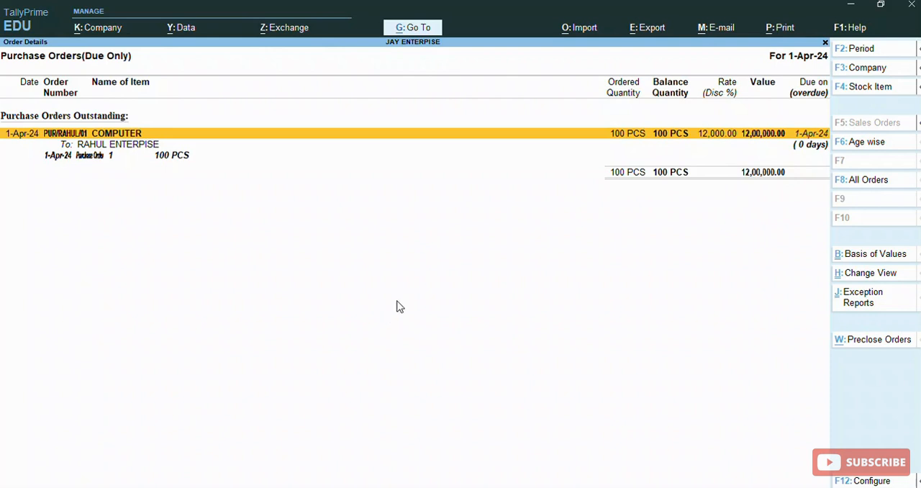
left_click(904, 324)
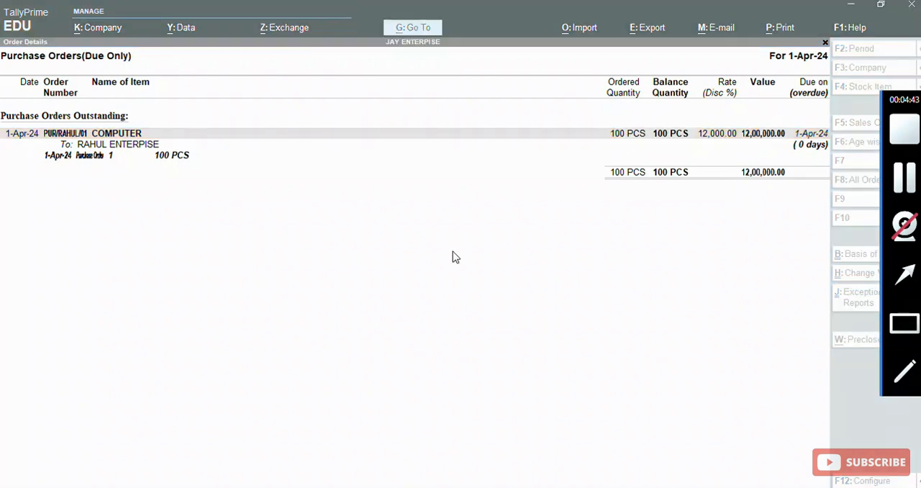
mouse_move(73, 107)
left_mouse_down()
mouse_move(87, 168)
mouse_move(405, 220)
mouse_move(783, 210)
left_mouse_up()
mouse_move(843, 194)
left_mouse_down()
mouse_move(871, 187)
mouse_move(863, 175)
mouse_move(825, 174)
mouse_move(834, 177)
left_mouse_up()
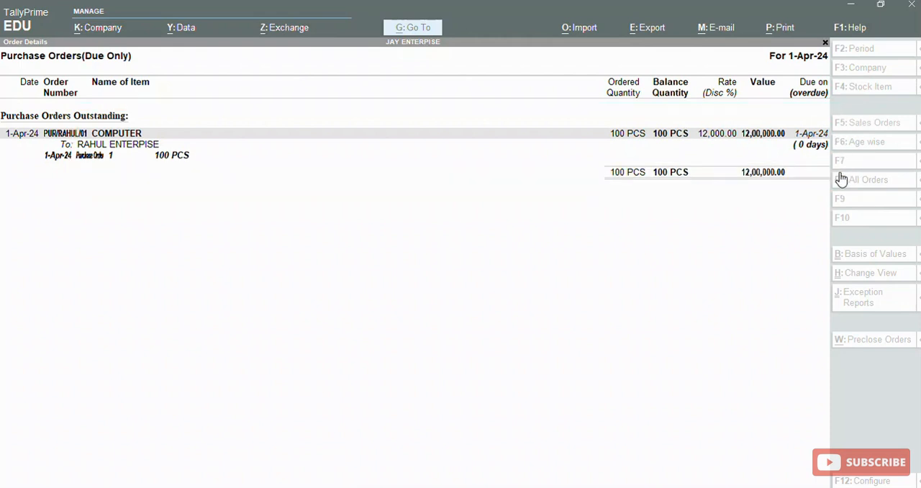
left_click(556, 277)
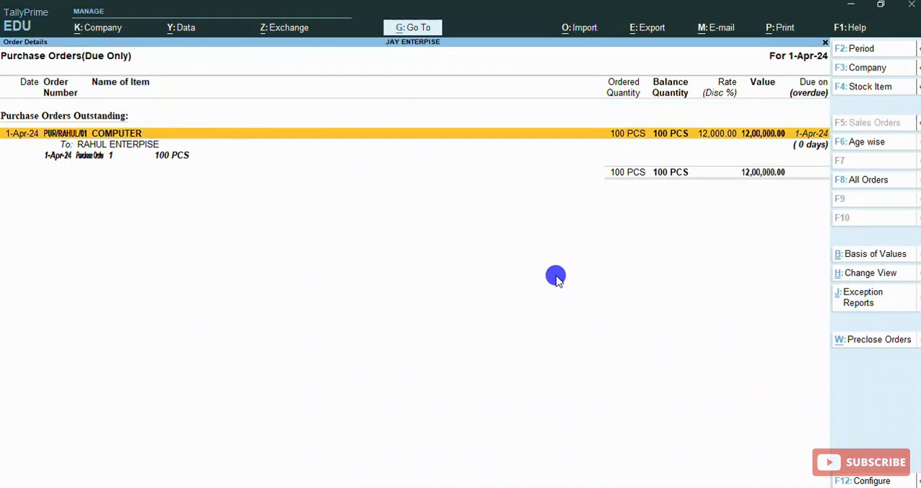
- Close the Purchase Orders (Due Only) report and return to the Gateway of Tally
key("Escape")
key("Escape")
key("Escape")
key("Escape")
key("Escape")
key("Escape")
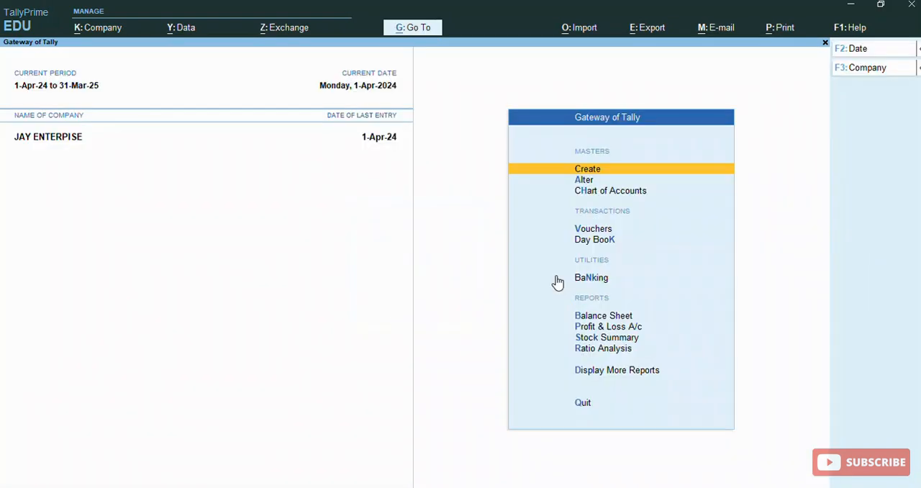
- Open the Statements of Inventory reports under Display More Reports
key("Down")
key("Down")
key("Down")
key("Down")
key("Down")
key("Down")
key("Down")
key("Down")
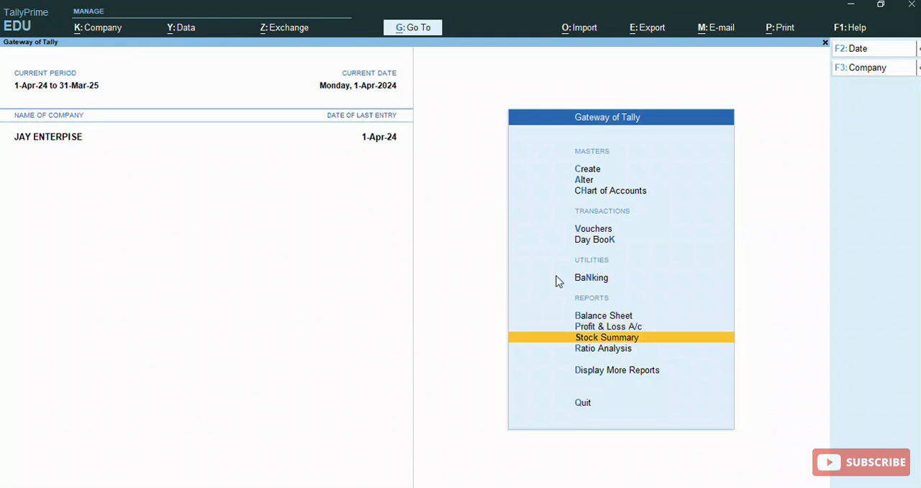
key("Down")
key("Down")
key("Return")
key("Down")
key("Down")
key("Down")
key("Down")
key("Down")
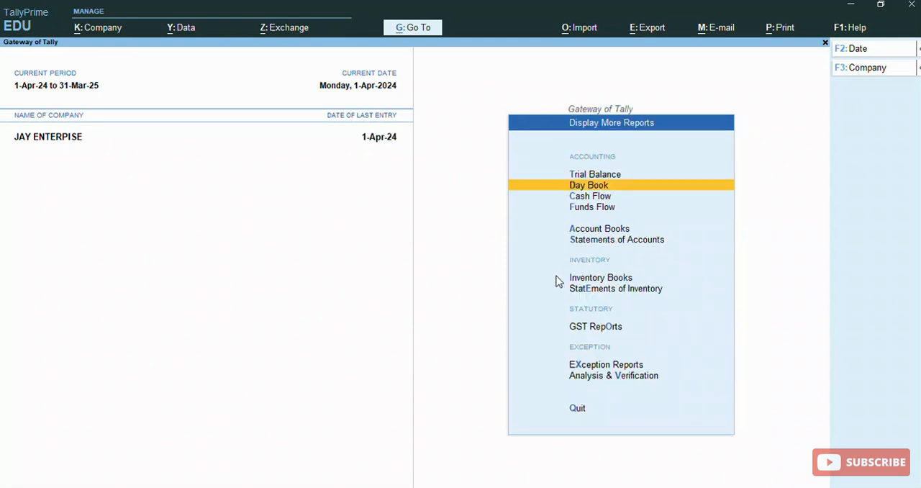
key("Down")
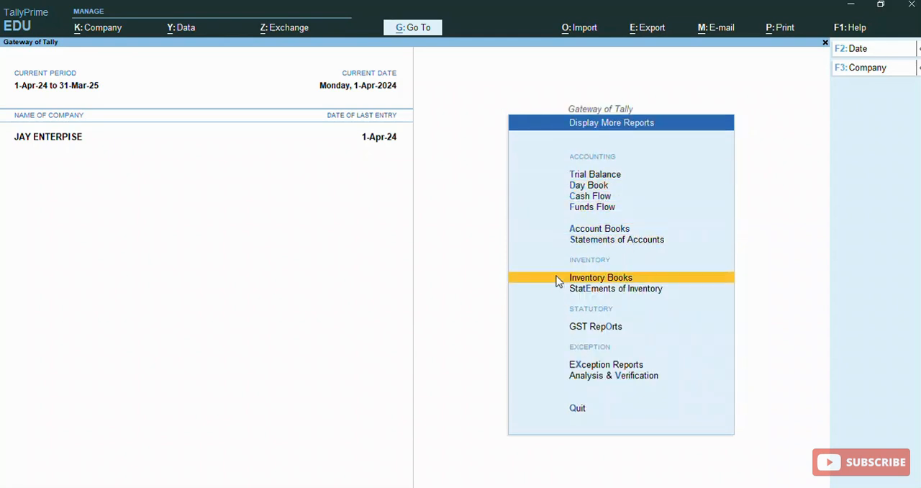
key("Down")
key("Return")
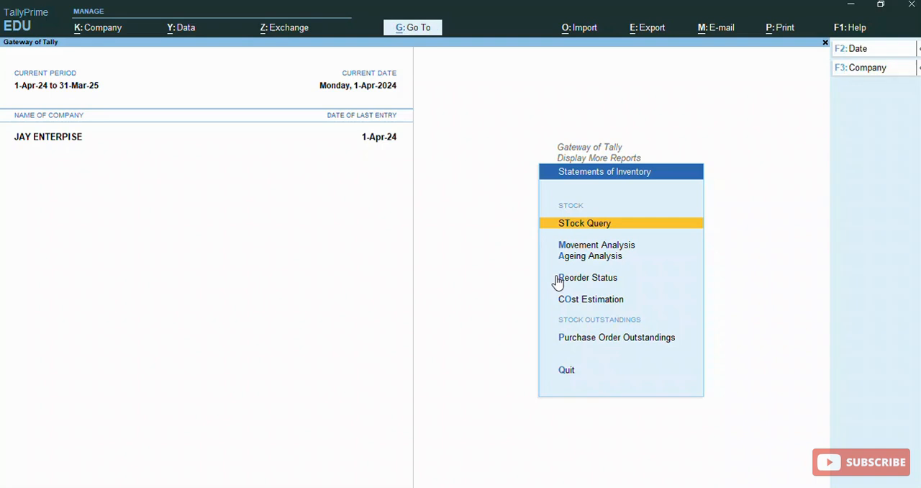
- Open the Purchase Order Outstandings report for All Orders and expand the COMPUTER order's voucher details
key("Up")
key("Up")
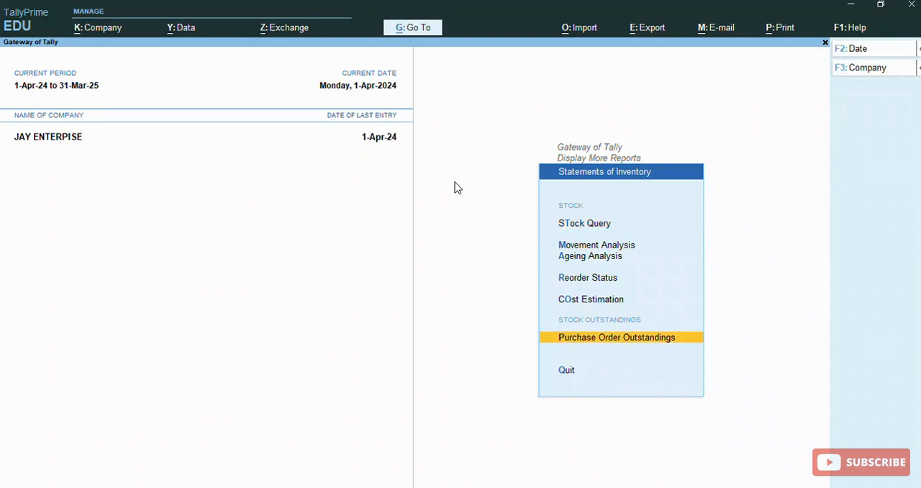
key("Return")
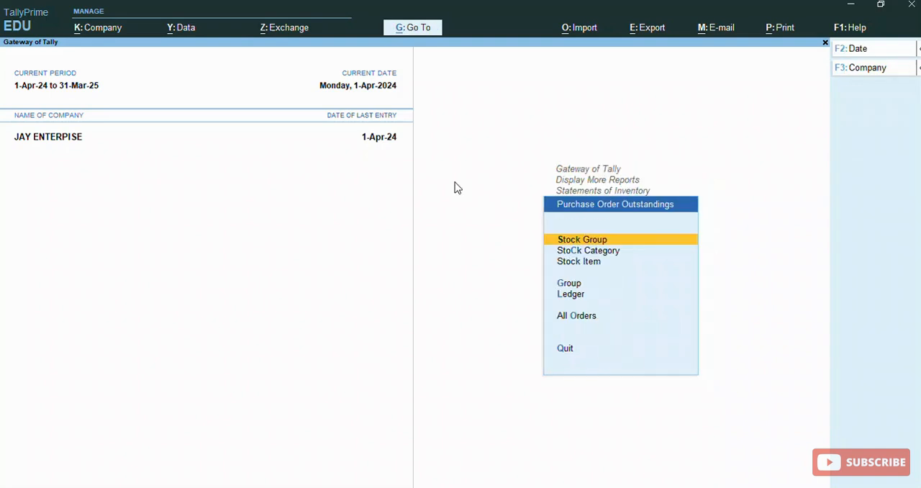
key("Down")
key("Down")
key("Down")
key("Down")
key("Down")
key("Down")
key("Up")
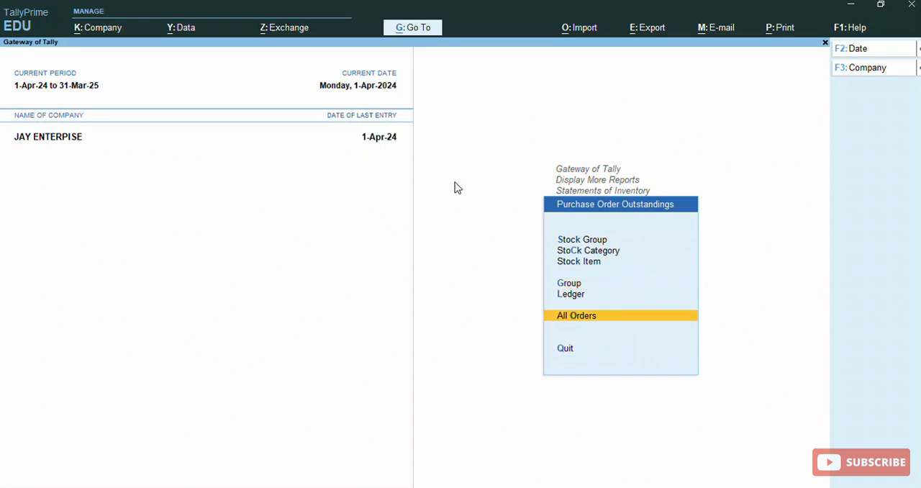
key("Return")
key("shift+Return")
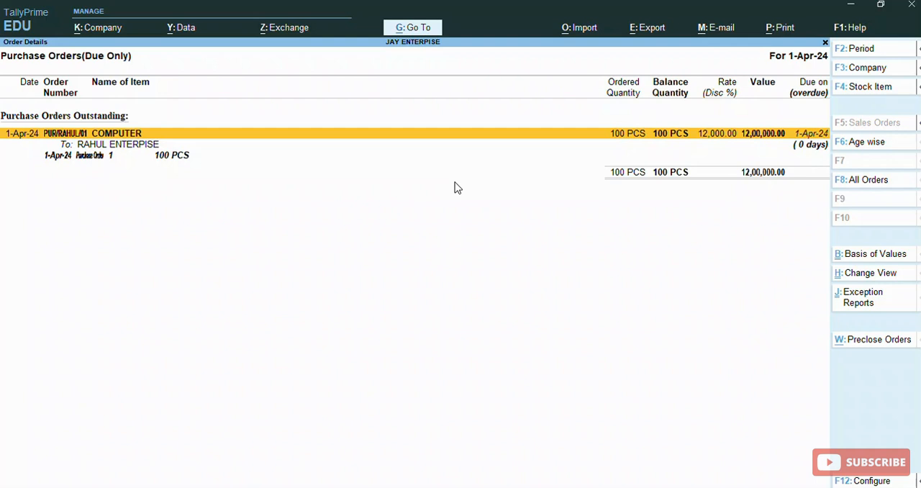
- Leave the outstanding orders report and open voucher entry from the Gateway of Tally
key("Escape")
key("Escape")
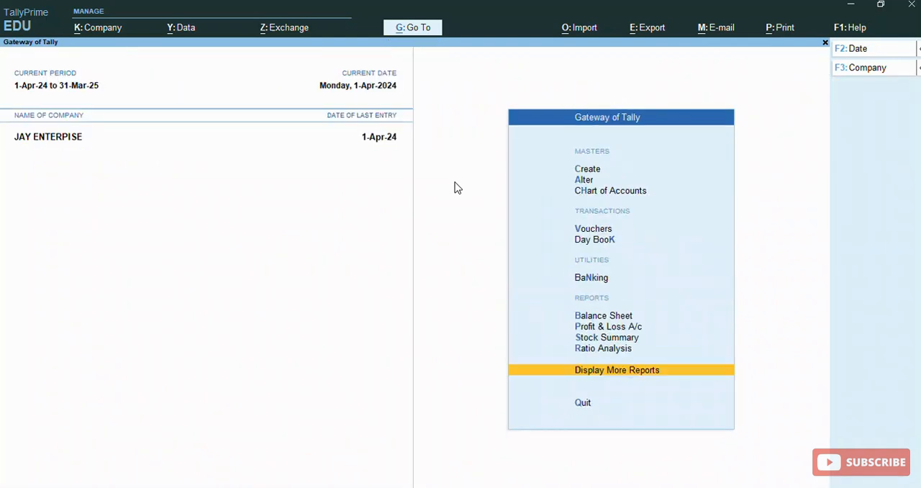
key("Escape")
key("Escape")
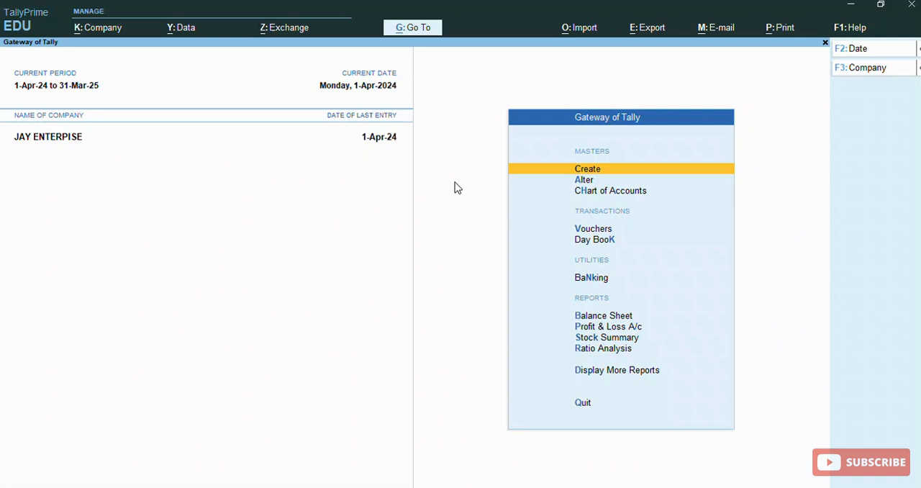
key("Down")
key("Down")
key("Down")
key("Down")
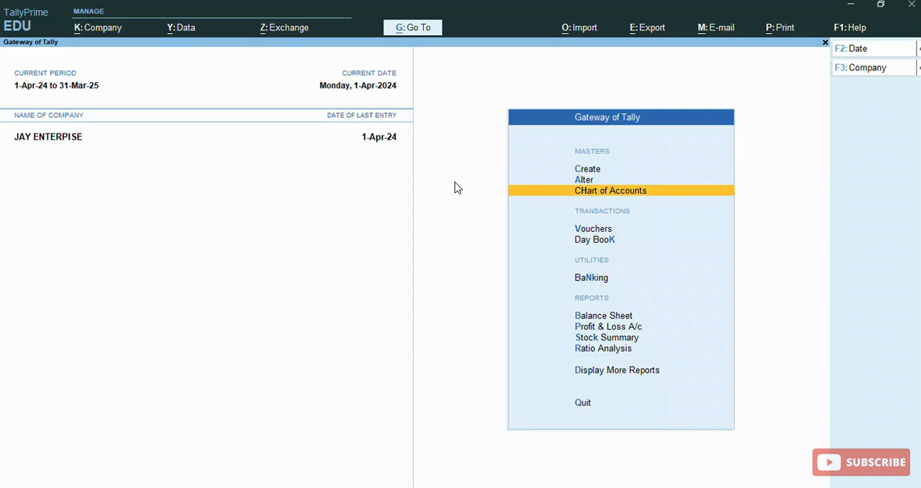
key("Up")
key("Return")
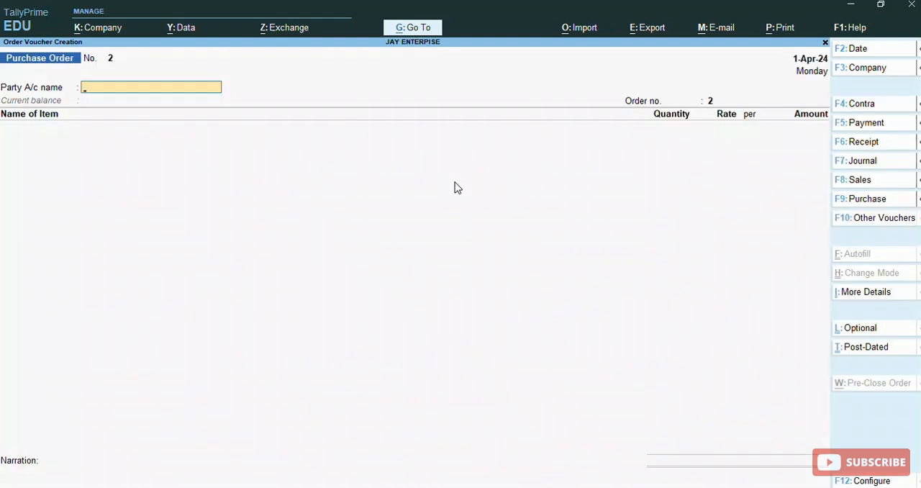
- Bring up the voucher type selection and show the inactive voucher types as well
key("F10")
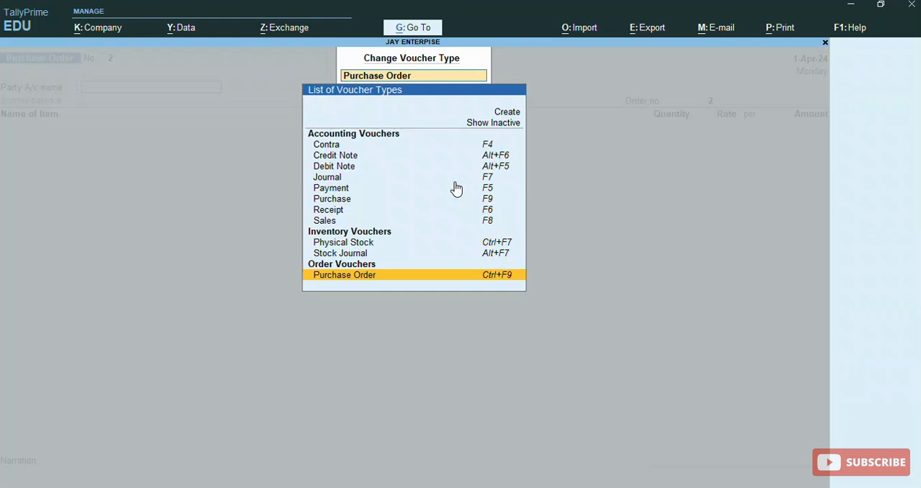
key("Up")
key("Up")
key("Up")
key("Up")
key("Up")
key("Up")
key("Up")
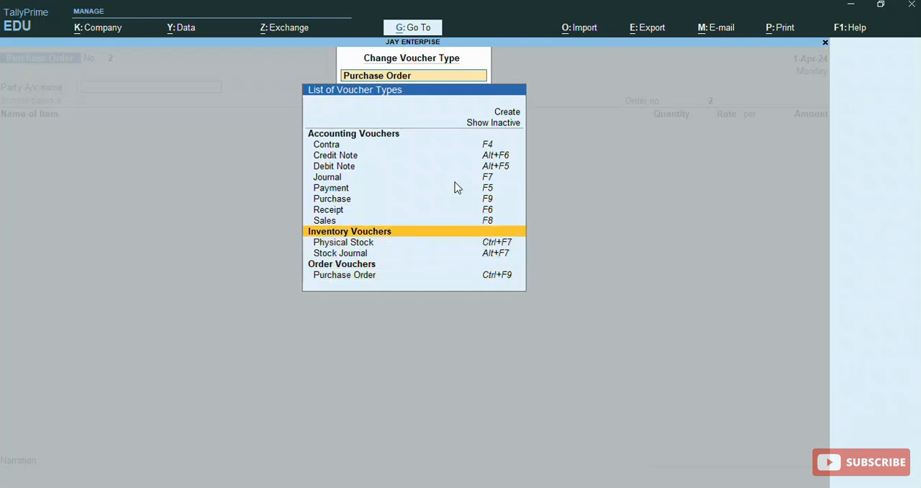
key("Up")
key("Up")
key("Up")
key("Up")
key("Up")
key("Up")
key("Up")
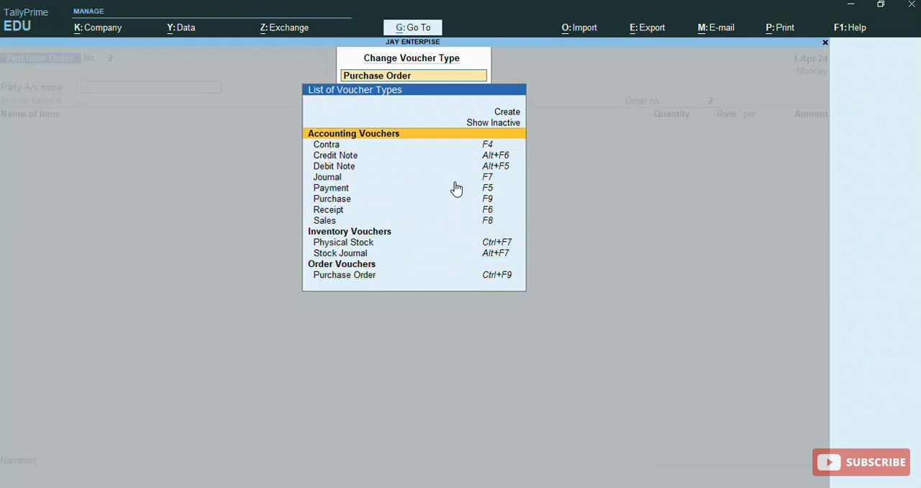
key("Return")
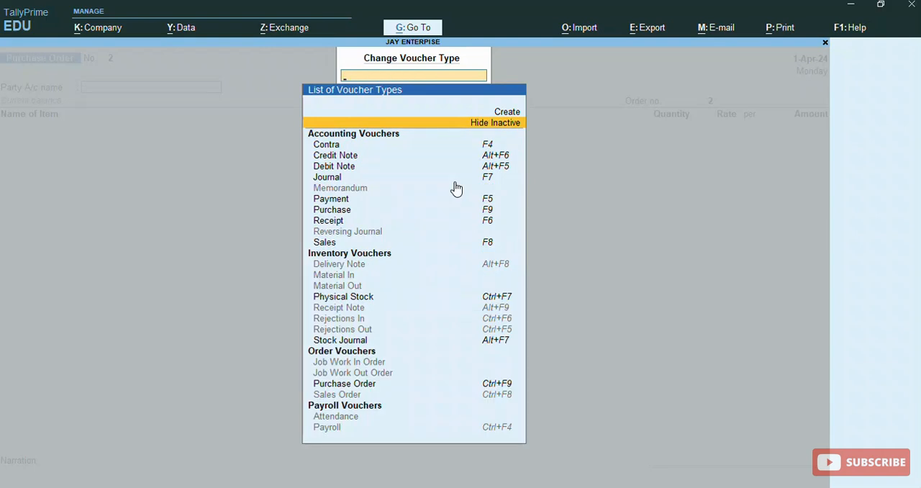
- Change the voucher type to Receipt Note and activate it
key("Down")
key("Down")
key("Down")
key("Down")
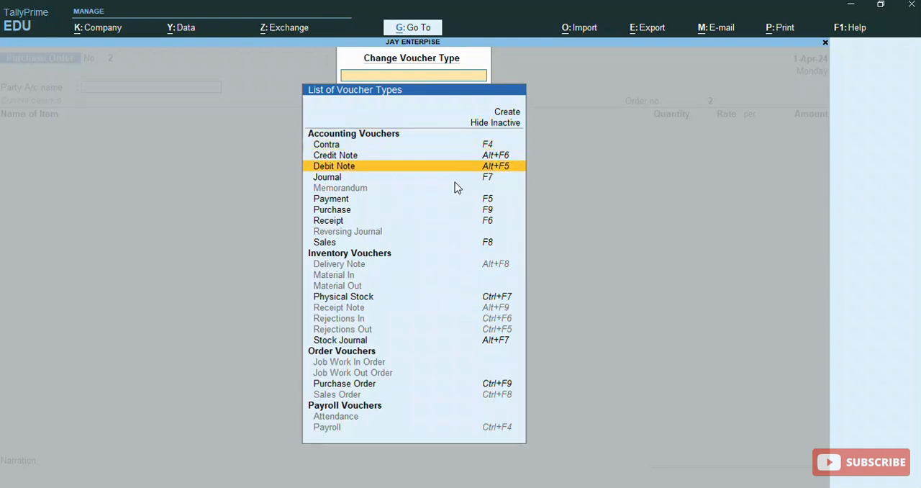
key("Down")
key("Down")
key("Down")
key("Down")
key("Down")
key("Down")
key("Down")
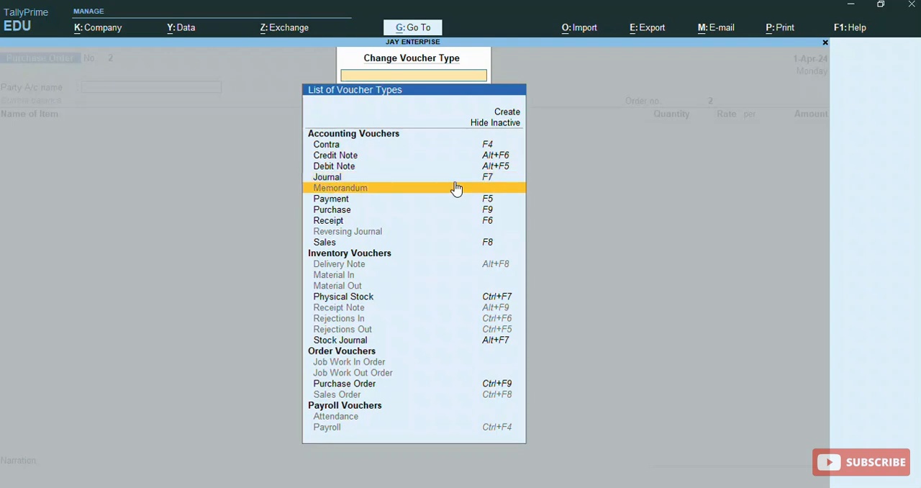
key("Down")
key("Down")
key("Down")
key("Down")
key("Down")
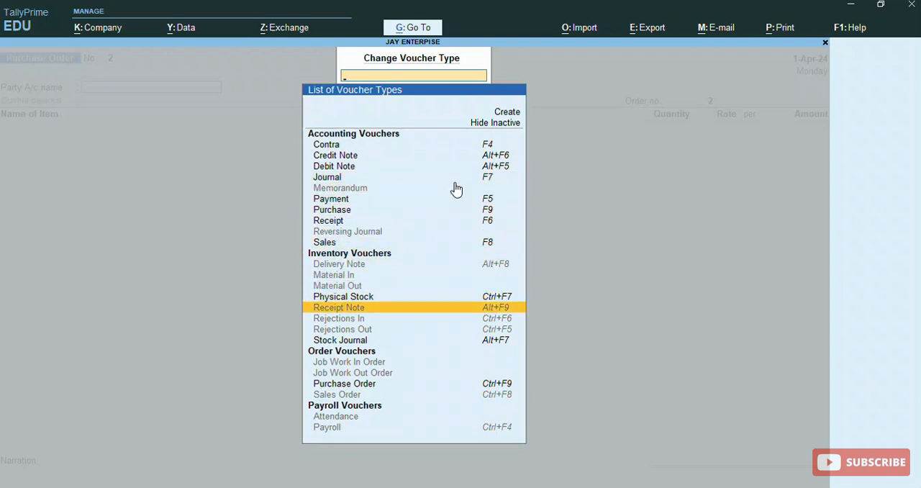
left_click(385, 314)
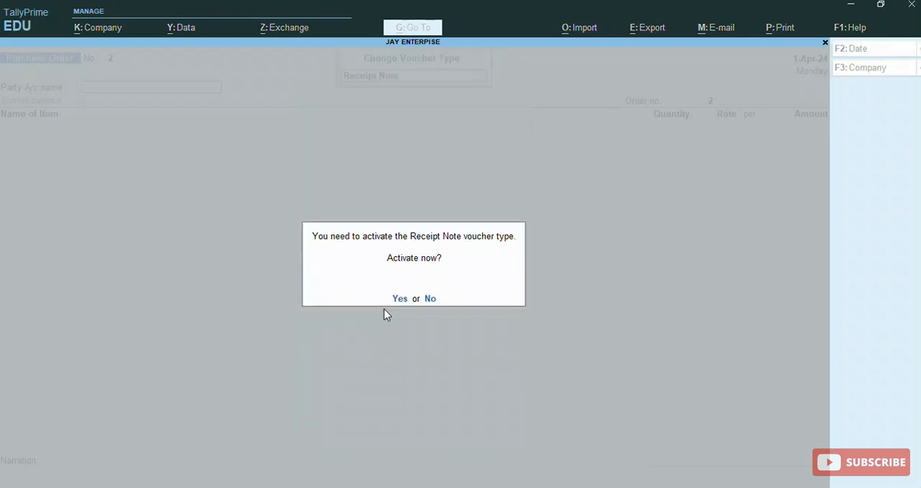
key("y")
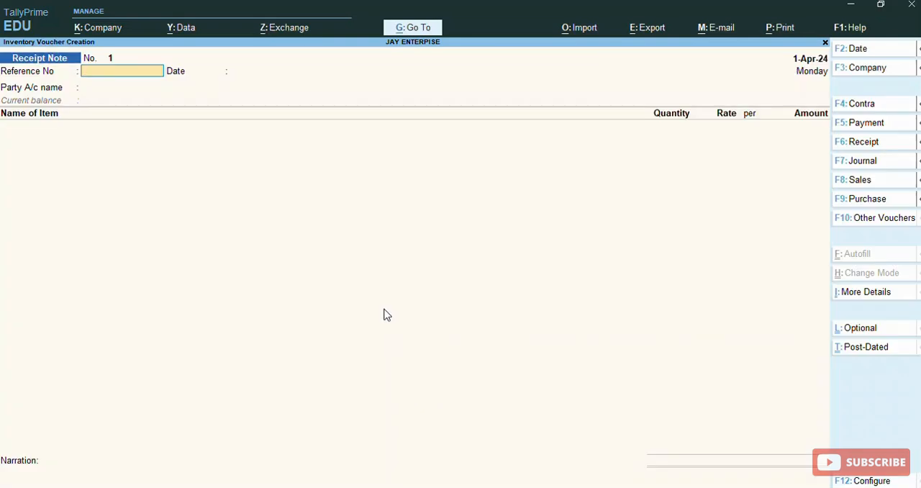
- Enter reference number CHN01 dated 1-Apr-24 on the receipt note and choose RAHUL ENTERPISE as the party account
type("CHN01")
key("Return")
key("Return")
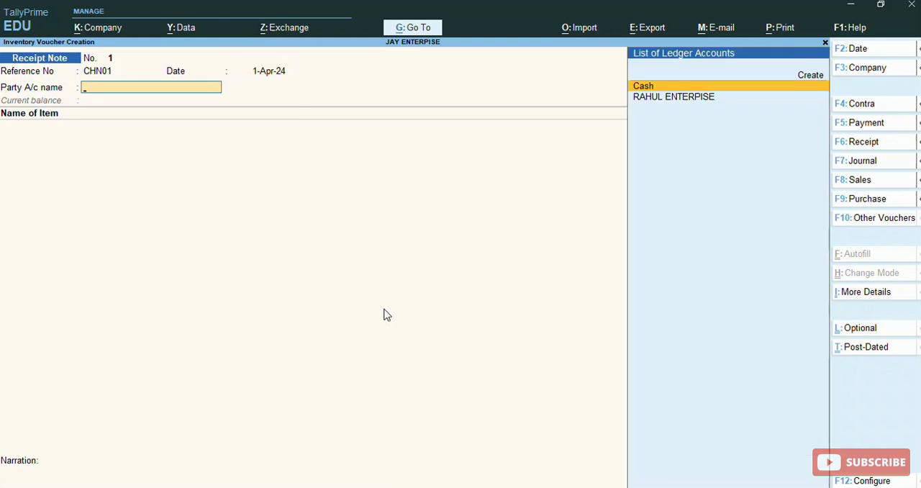
key("Down")
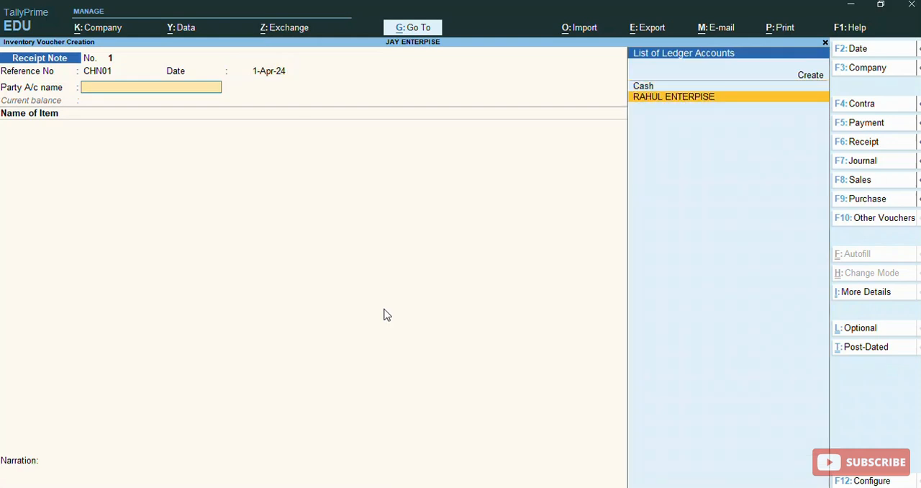
key("Return")
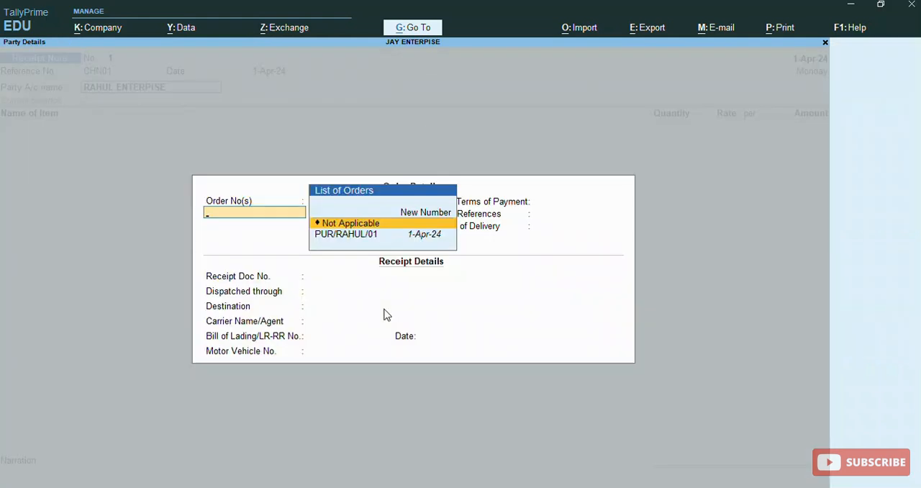
- Link the supplier's 1-Apr-24 purchase order to the receipt note, leaving the receipt details blank and accepting the party details
key("Down")
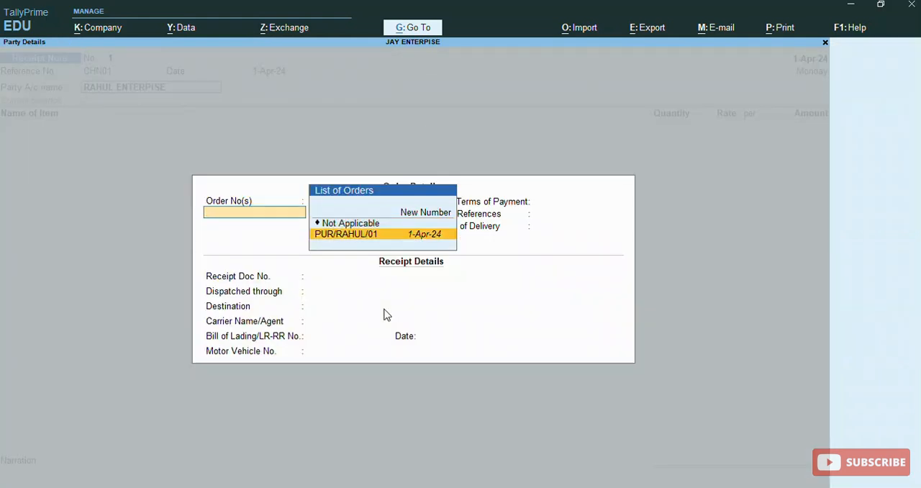
key("Return")
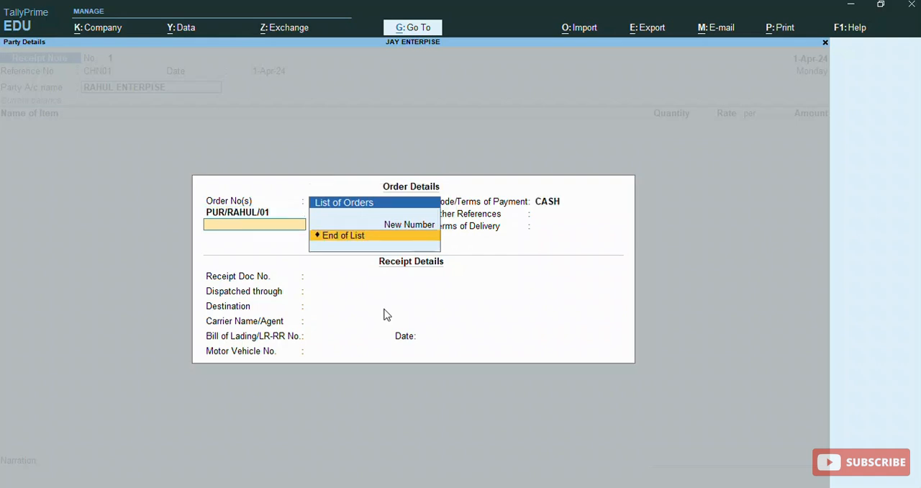
key("Return")
key("Return")
key("Return")
key("Return")
key("Return")
key("Return")
key("Return")
key("Return")
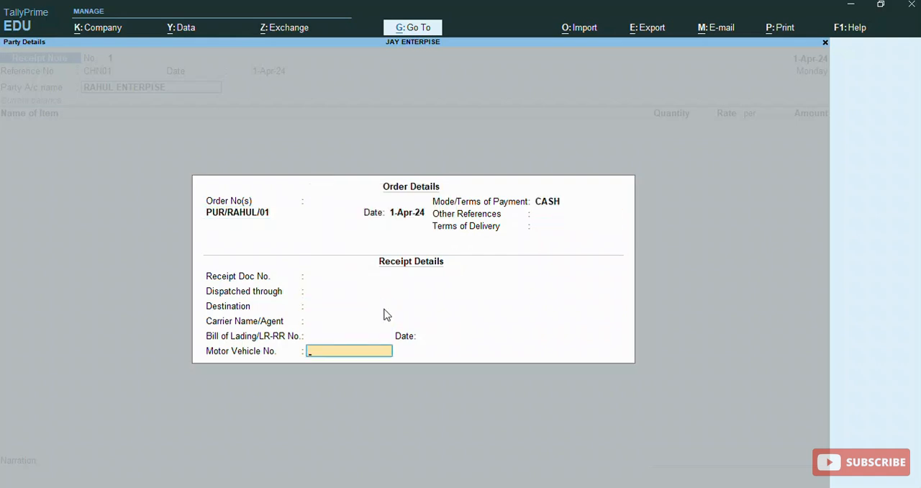
key("Return")
key("Return")
key("Return")
key("Return")
key("Return")
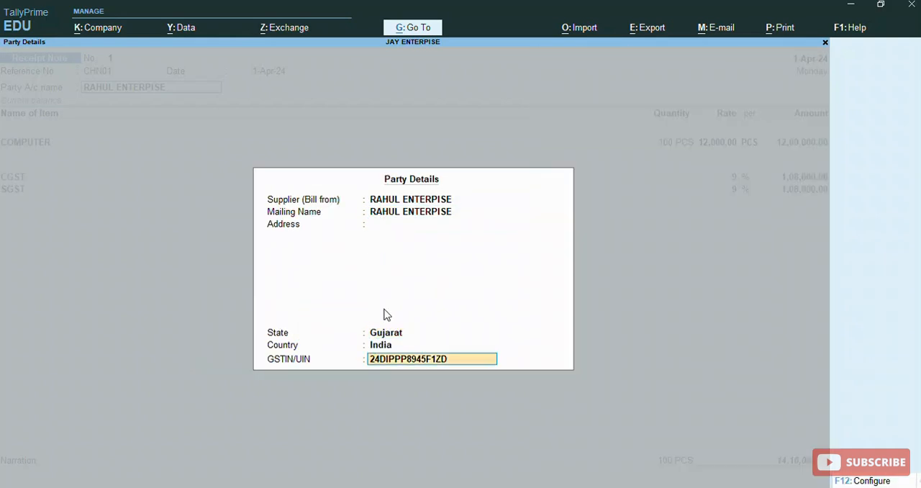
key("Return")
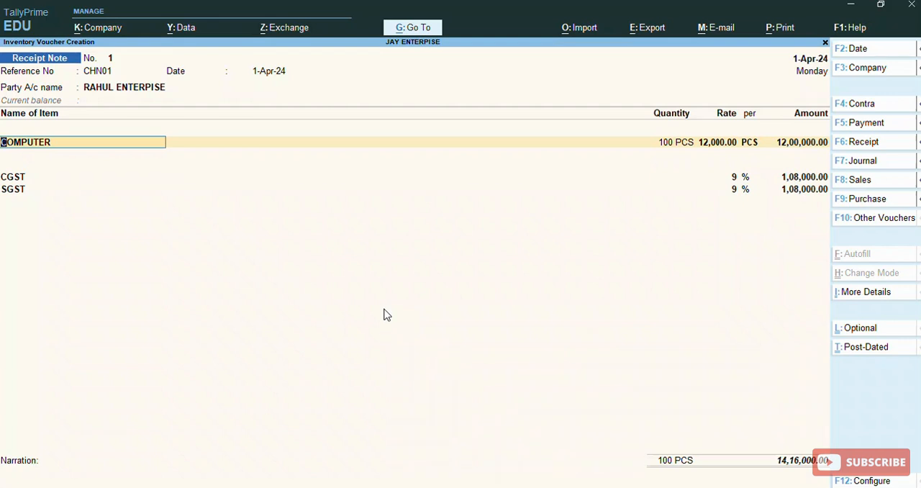
- Allocate 90 PCS of COMPUTER to tracking number CHN01 and the linked purchase order, keeping the 12,000.00 rate
key("Return")
key("Return")
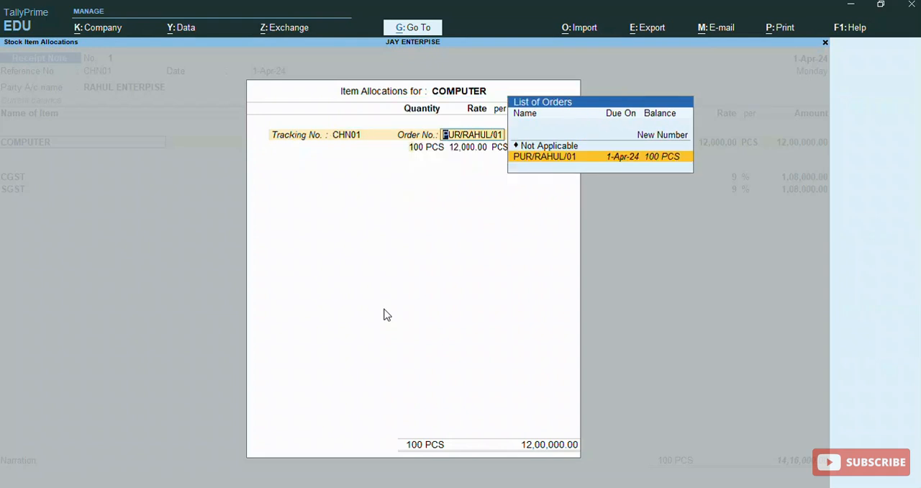
key("Return")
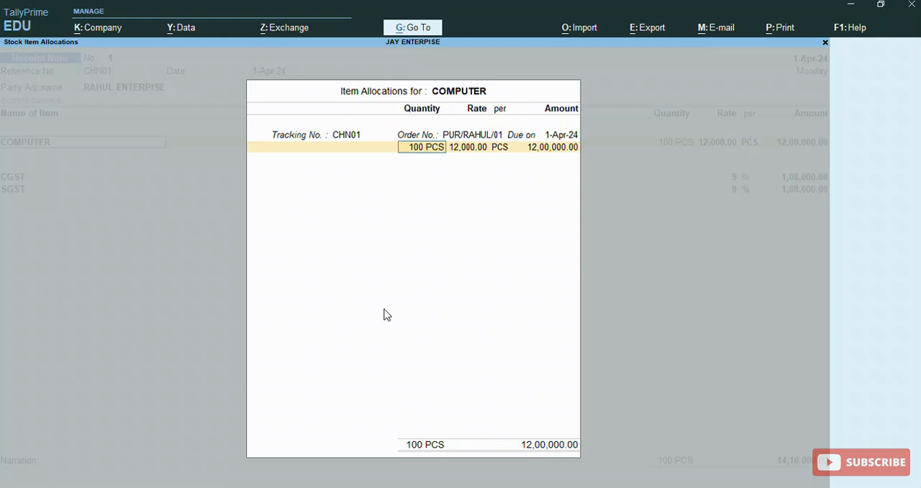
type("90")
key("Return")
key("Return")
key("Return")
key("Return")
key("Return")
key("Return")
key("Return")
key("Return")
key("Return")
key("Return")
key("Return")
key("Return")
- Complete the 90 PCS COMPUTER line with CGST and SGST at 9 %, leave the narration blank and save the receipt note
key("Return")
key("Return")
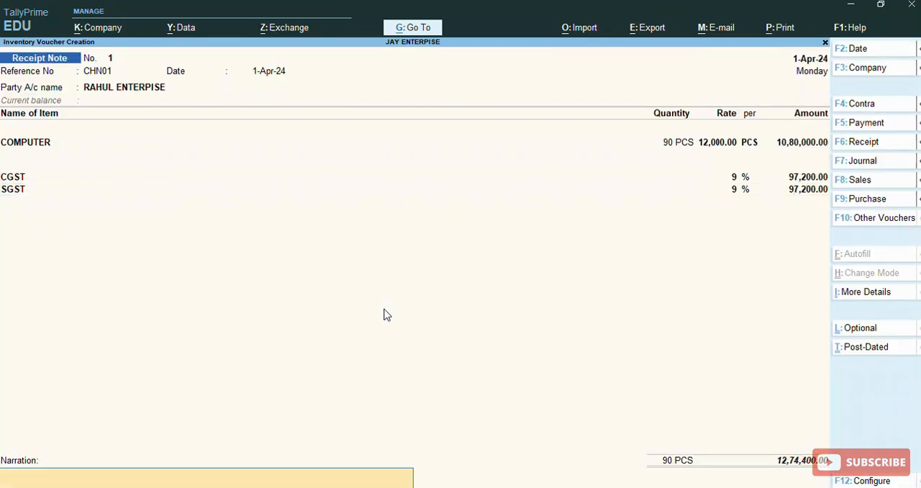
key("Return")
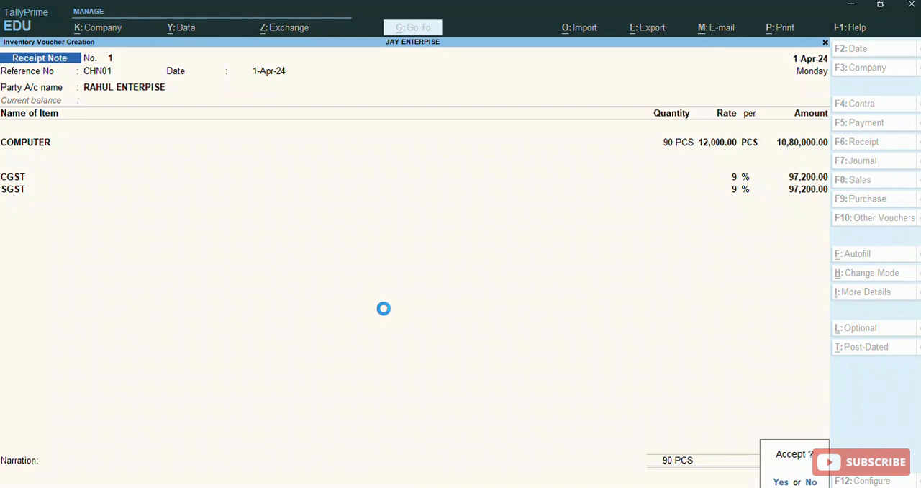
key("Return")
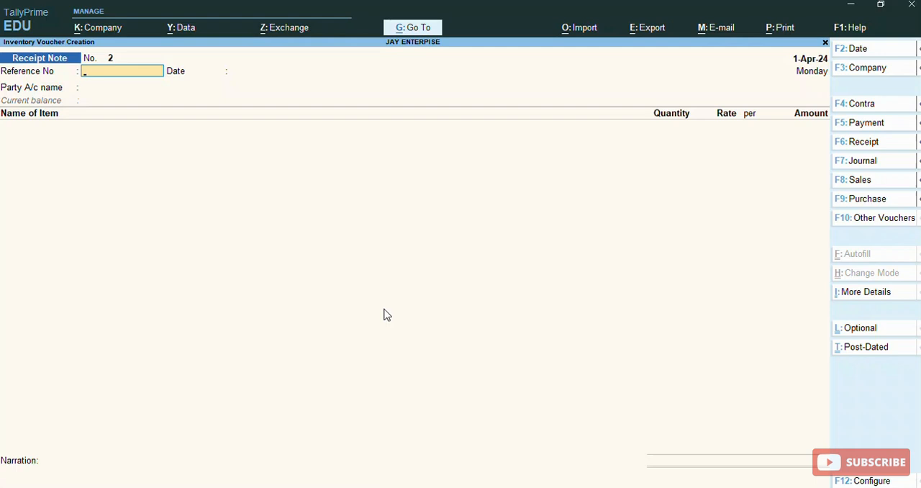
- Open the Purchase Orders (Due Only) report
key("alt")
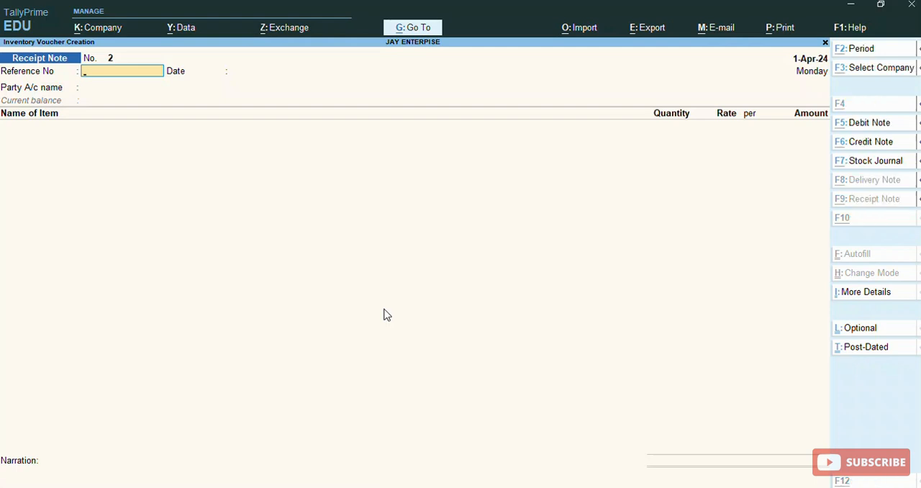
key("alt+g")
key("Down")
key("Down")
key("Down")
key("Down")
key("Down")
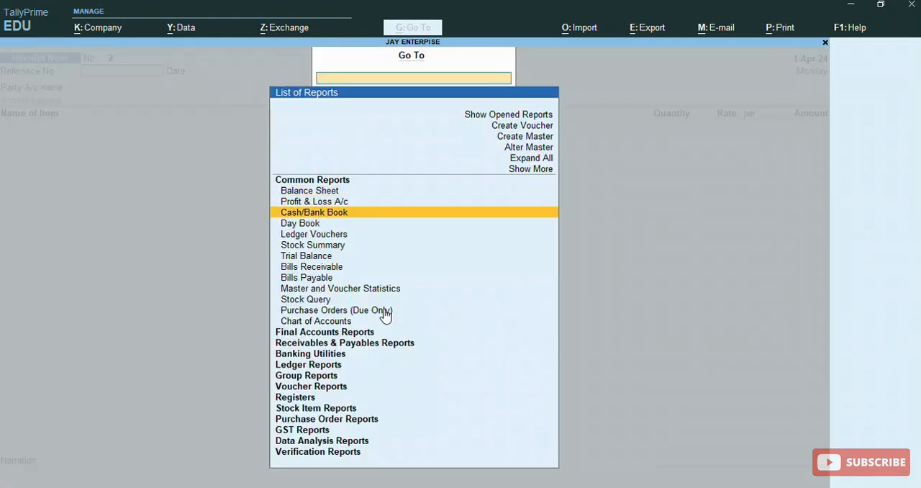
key("Down")
key("Down")
key("Down")
key("Down")
key("Down")
key("Down")
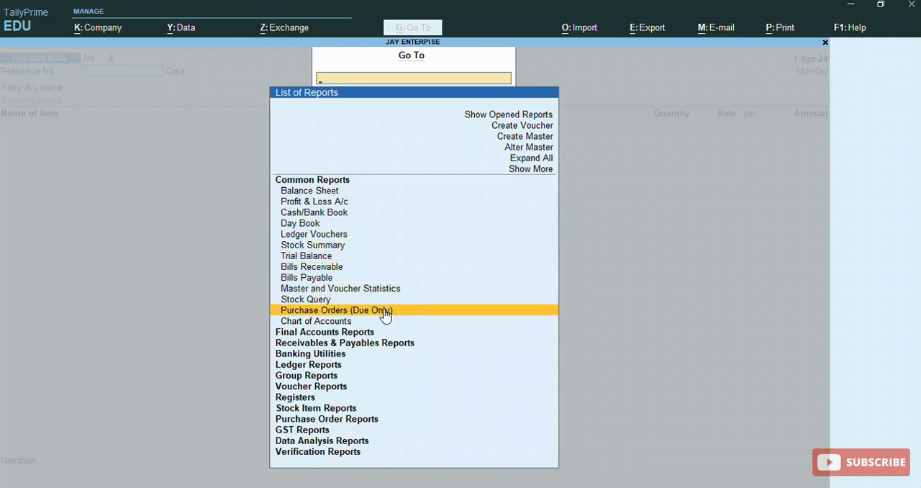
key("Return")
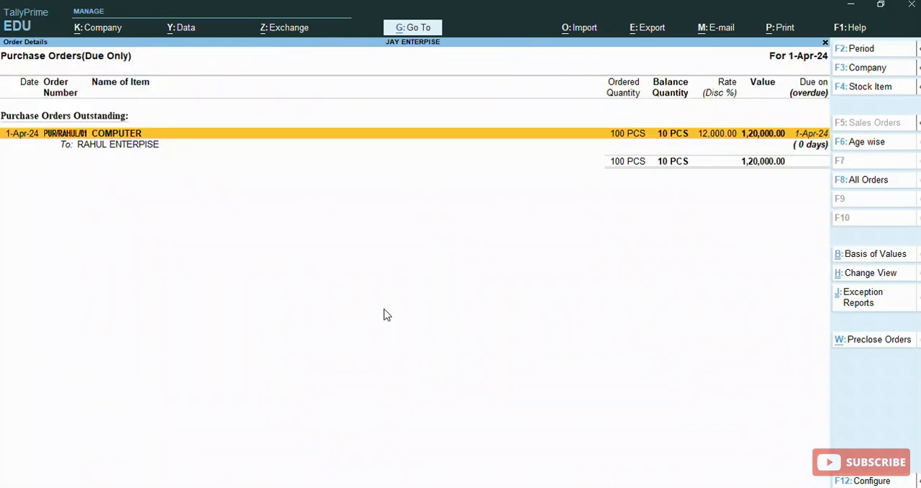
- Expand the outstanding COMPUTER order to examine its purchase order and receipt note entries, and return to the Gateway of Tally
key("shift+Return")
key("Down")
key("Down")
key("Up")
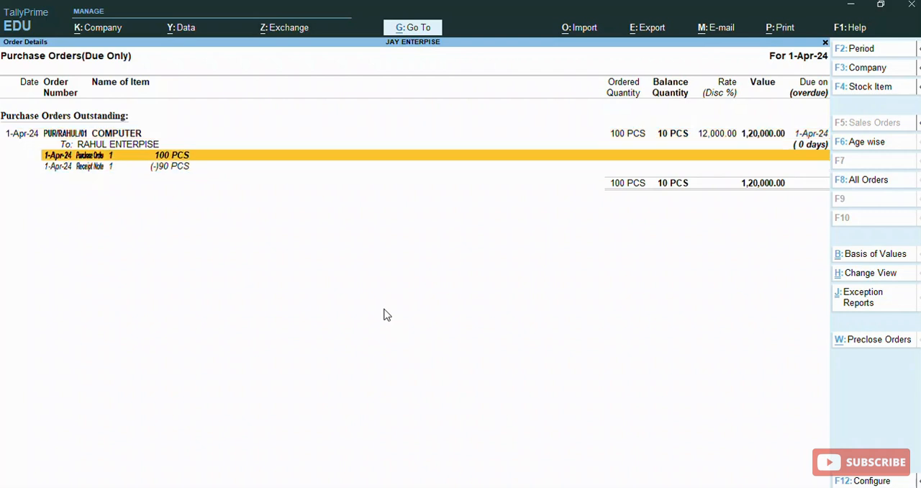
key("Down")
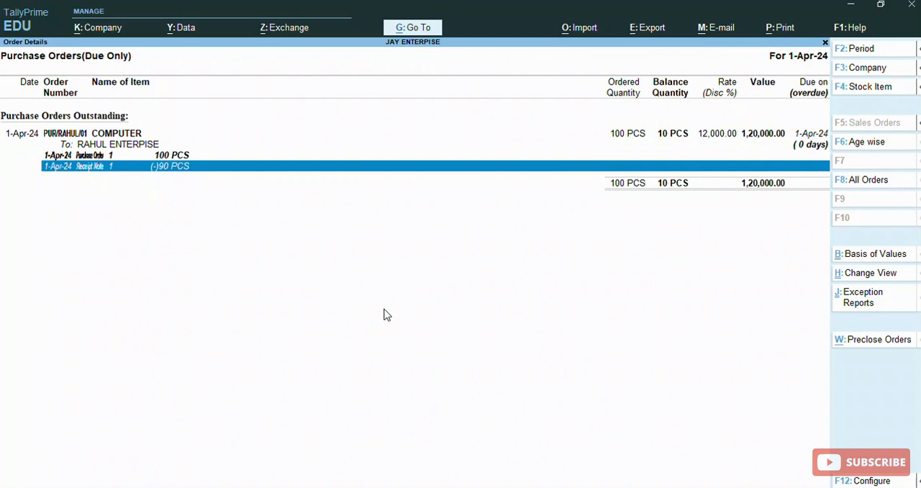
key("space")
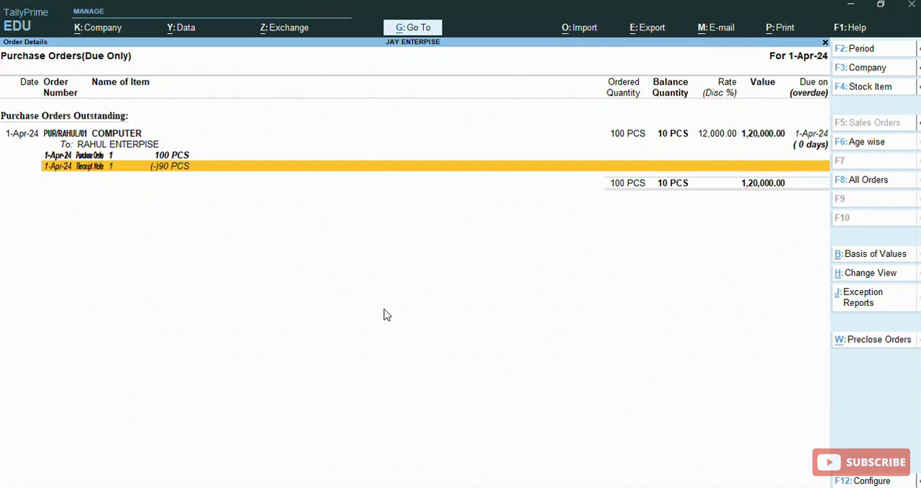
key("Escape")
key("Escape")
key("Escape")
key("Escape")
key("Escape")
key("Escape")
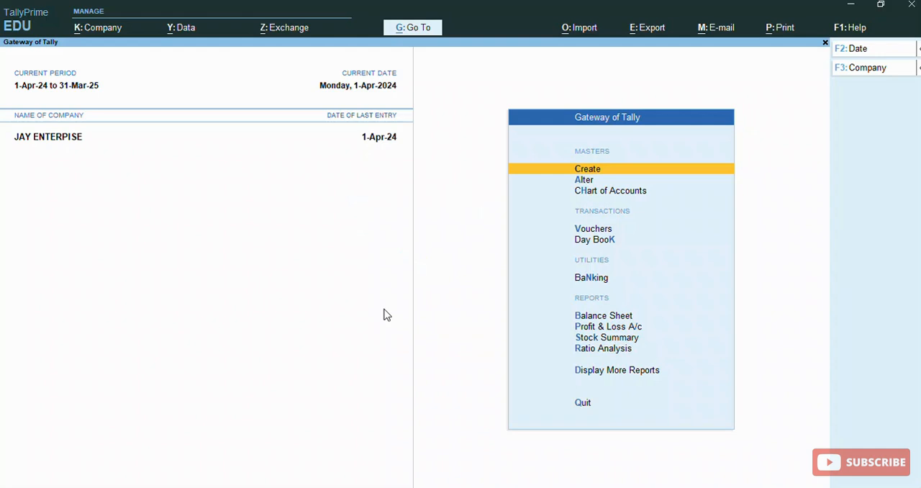
- Reopen the Purchase Orders (Due Only) report from the Gateway of Tally and expand the outstanding COMPUTER order's voucher details
key("alt")
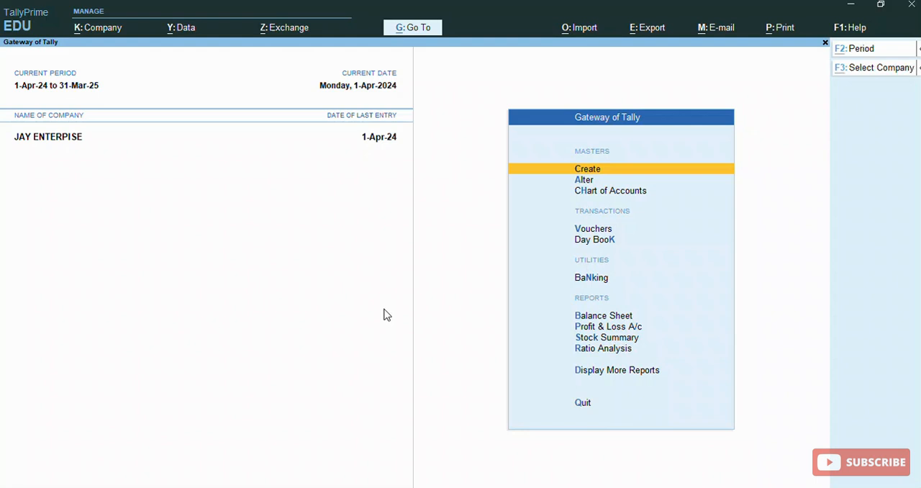
key("alt+g")
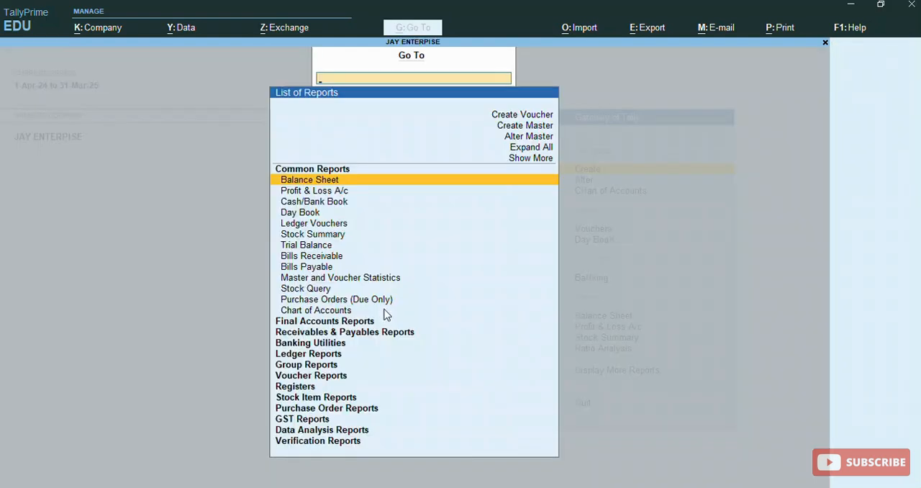
key("Down")
key("Down")
key("Down")
key("Down")
key("Down")
key("Down")
key("Down")
key("Down")
key("Down")
key("Down")
key("Down")
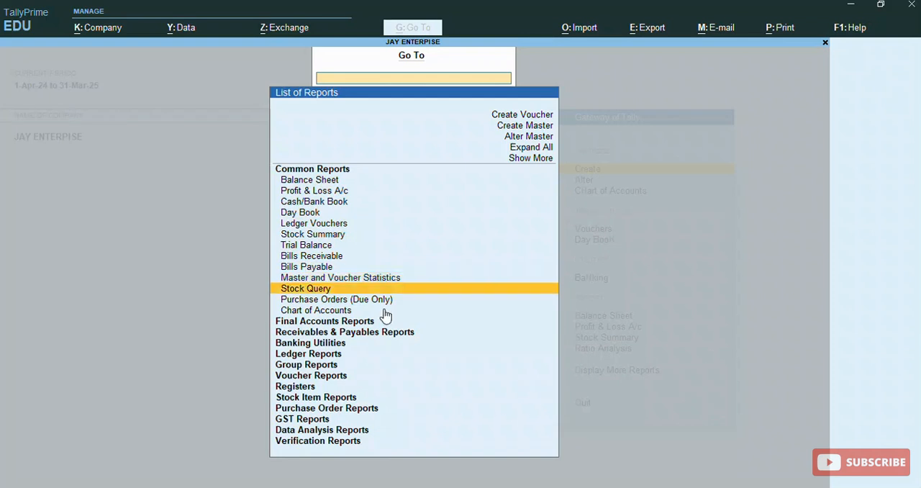
key("Return")
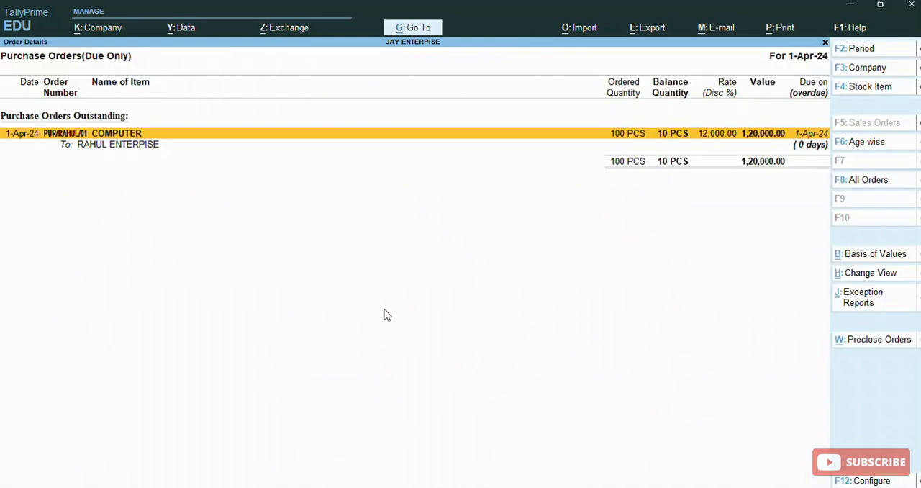
key("shift+Return")
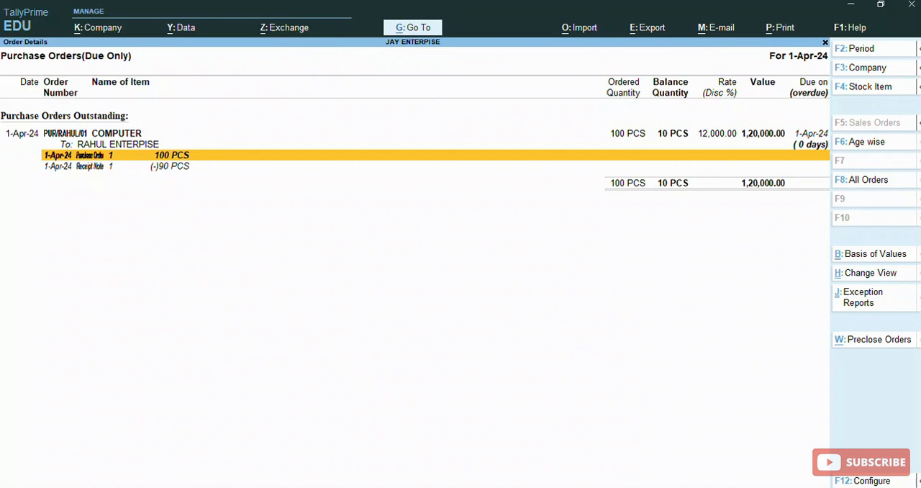
- Start preclosing the outstanding COMPUTER order and set its pre-close quantity to 10 PCS
mouse_move(917, 371)
left_click(903, 338)
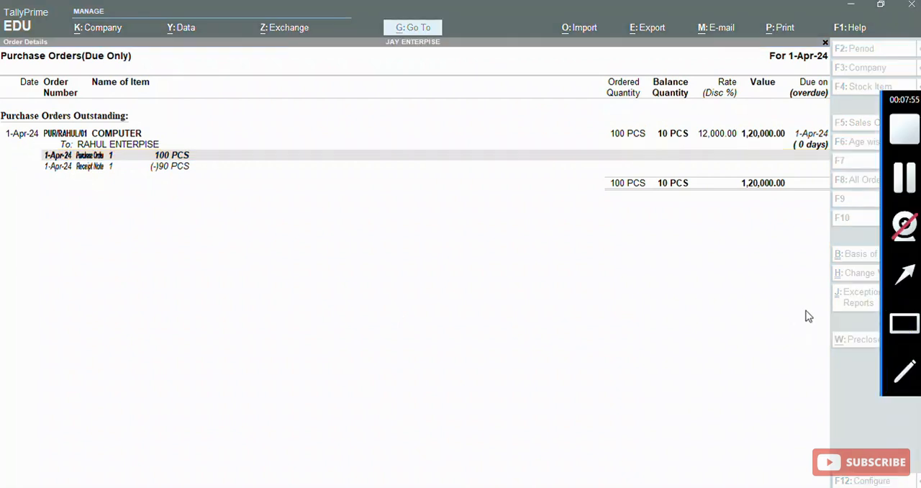
left_click_drag(806, 321, 919, 370)
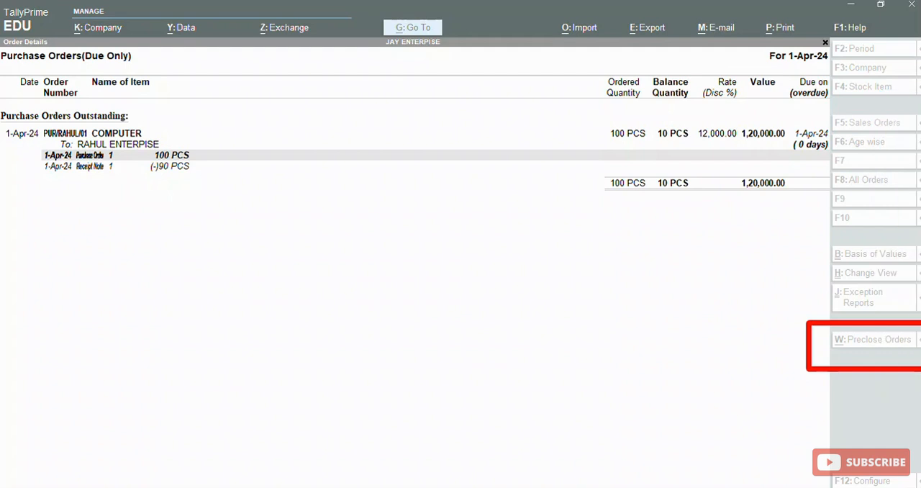
left_click(882, 341)
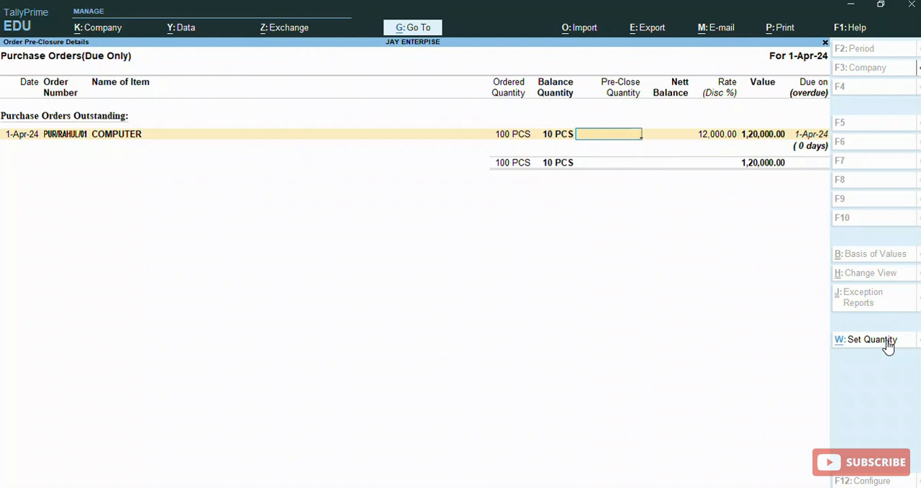
mouse_move(888, 344)
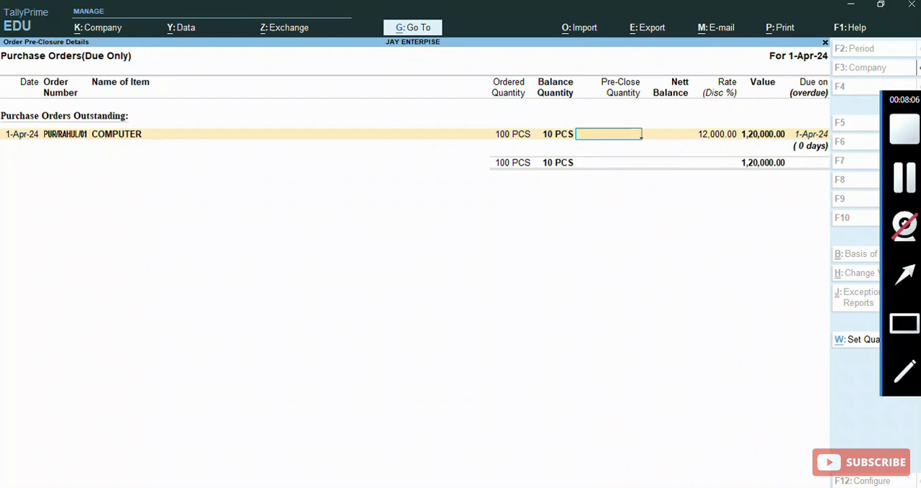
left_click(892, 325)
mouse_move(523, 113)
left_mouse_down()
mouse_move(530, 156)
mouse_move(583, 181)
left_mouse_up()
left_click(622, 136)
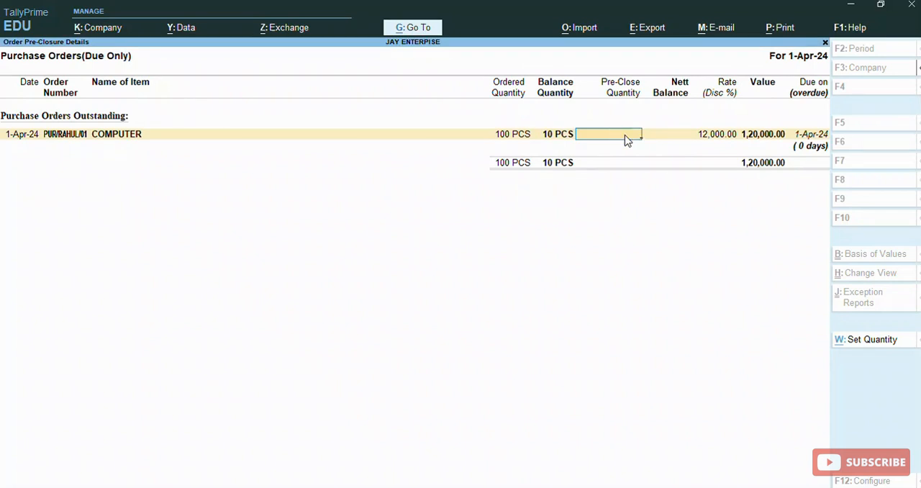
type("10")
key("Return")
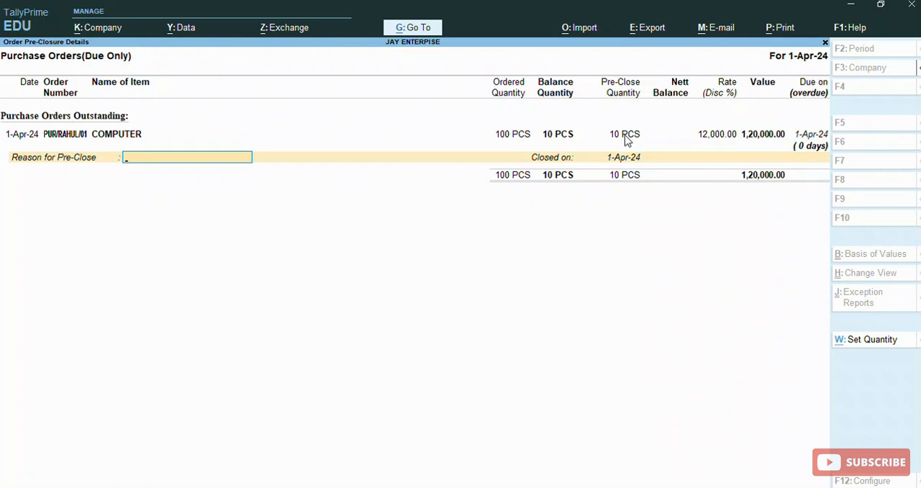
- Enter DELAY IN DELIVERY as the reason for pre-close, keep the 1-Apr-24 closing date and accept the pre-closure
type("DELAY IN DELOVERY")
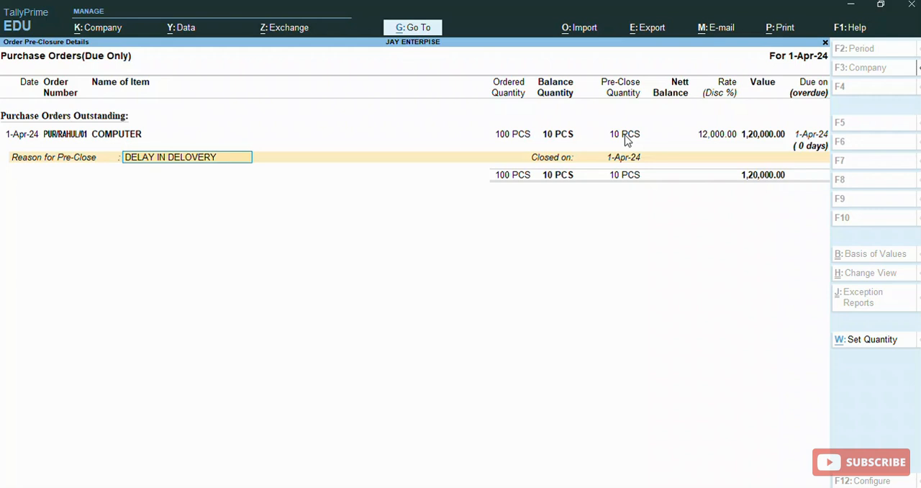
key("BackSpace")
key("BackSpace")
key("BackSpace")
key("BackSpace")
key("BackSpace")
type("IVERY")
key("Return")
key("Return")
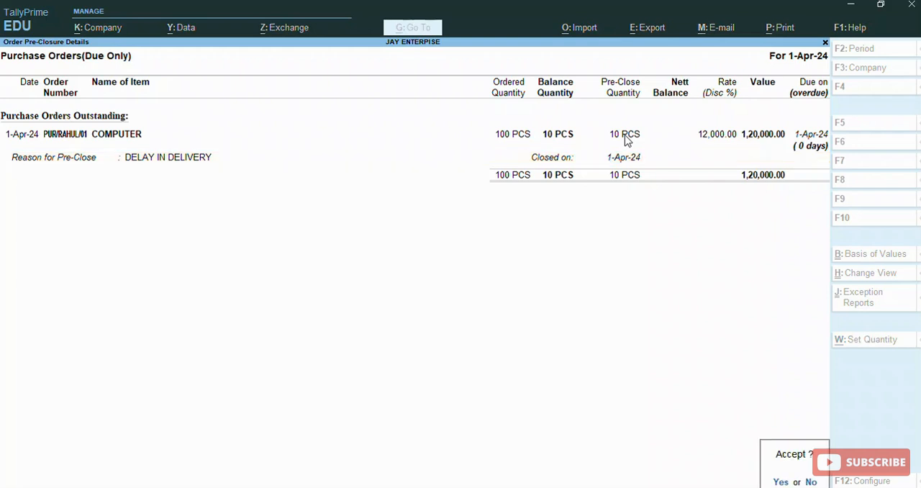
key("y")
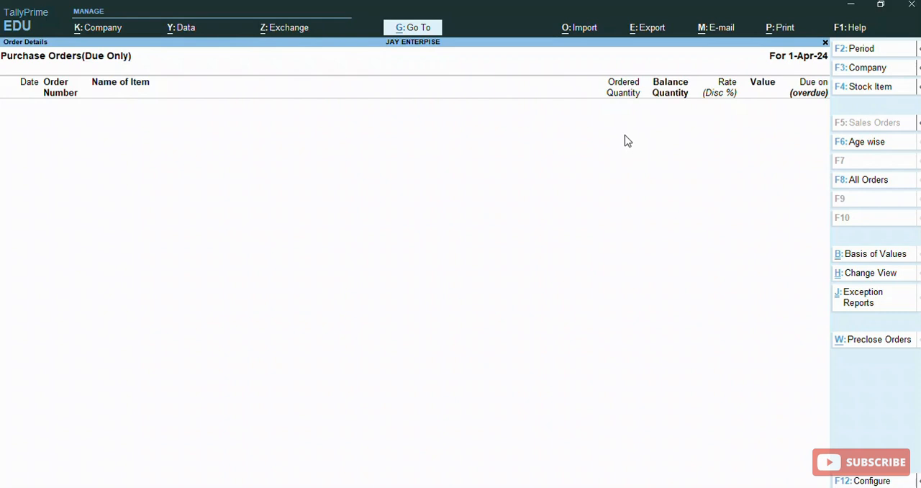
- Leave the purchase orders report and open the Balance Sheet
key("Escape")
key("Escape")
key("Escape")
key("Down")
key("Down")
key("Down")
key("Down")
key("Down")
key("Down")
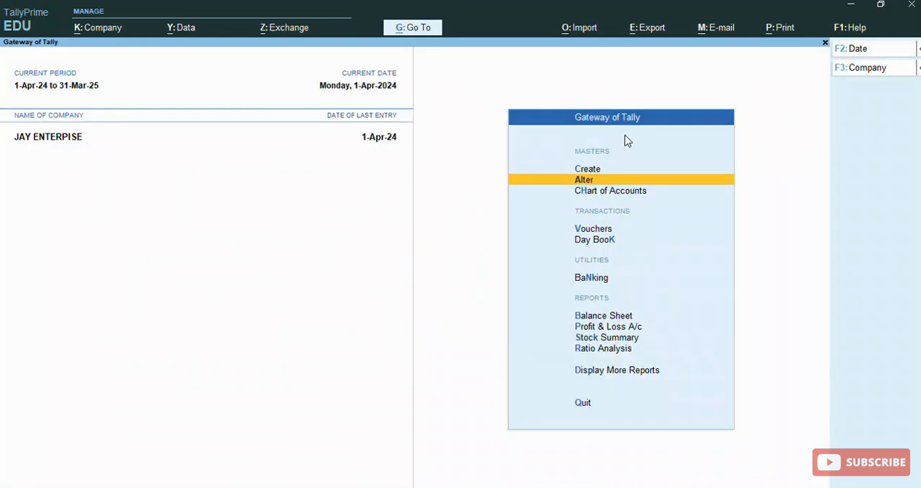
key("Return")
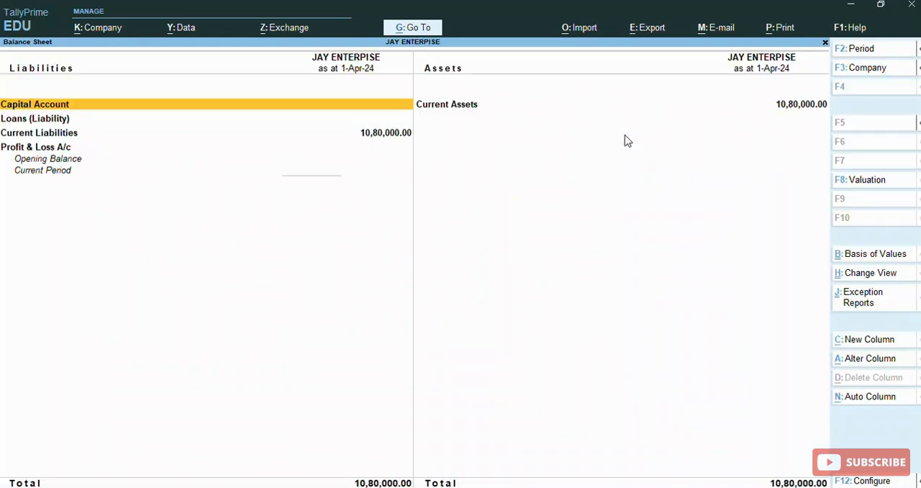
- Examine the receipt note details under Purchase Bills to Come in Current Liabilities' Sundry Creditors, and return to the Gateway of Tally
key("Down")
key("Down")
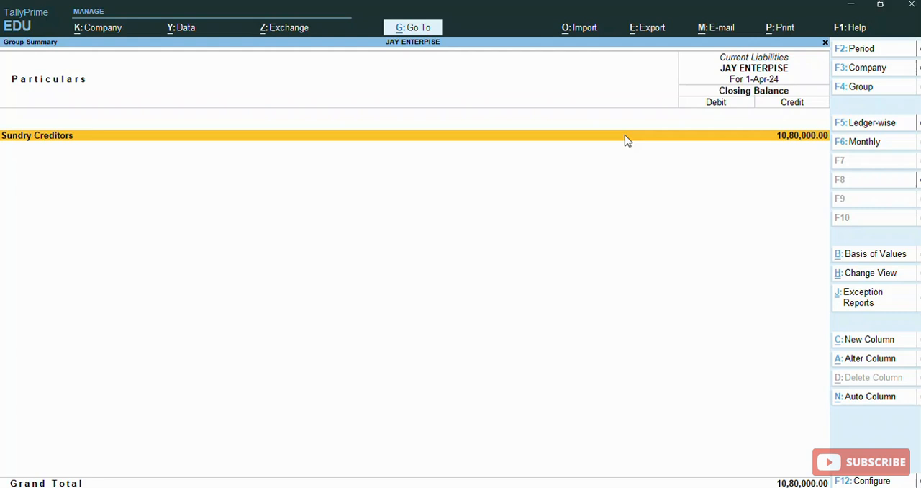
left_click(626, 138)
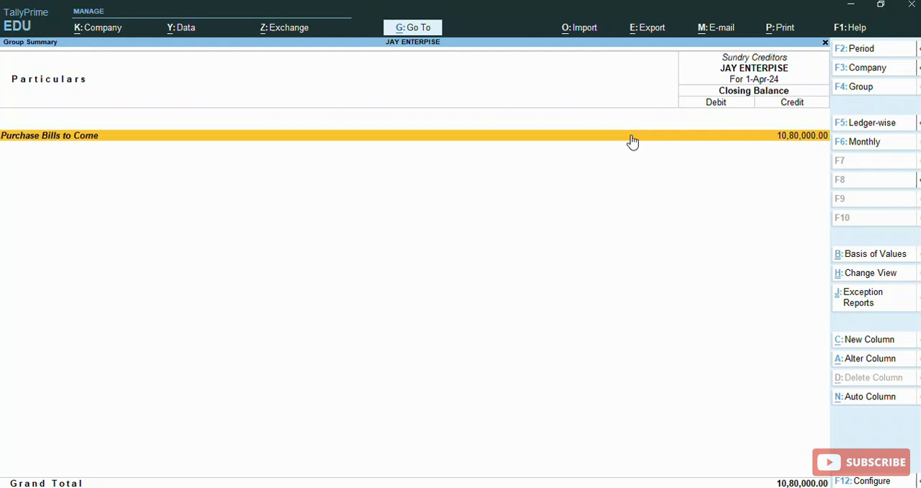
left_click(904, 324)
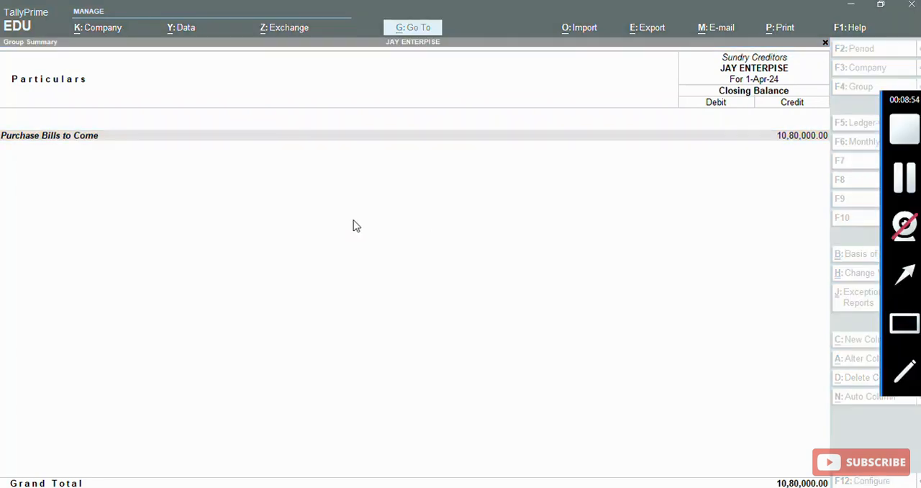
left_click_drag(0, 130, 93, 199)
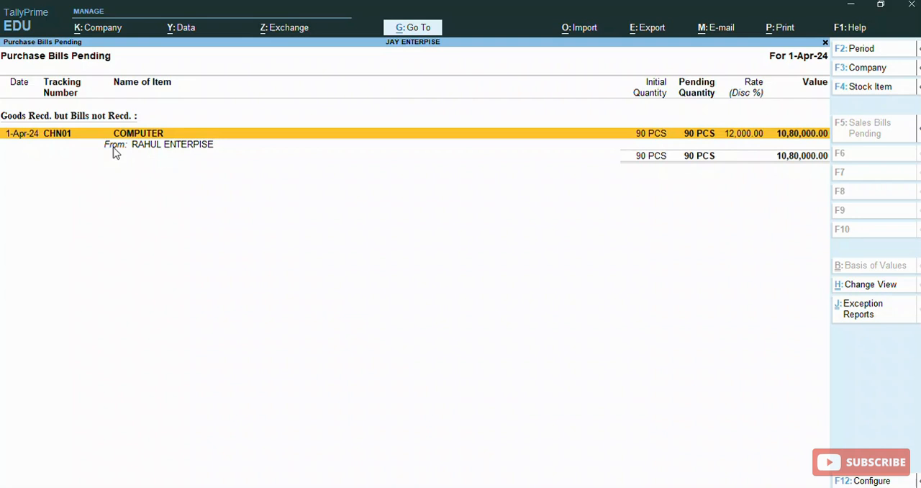
key("alt+F1")
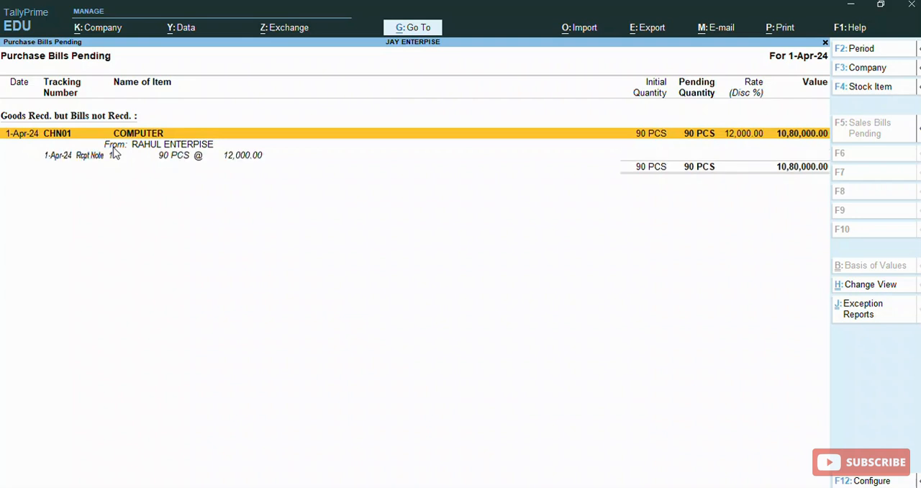
key("Escape")
key("Escape")
key("Escape")
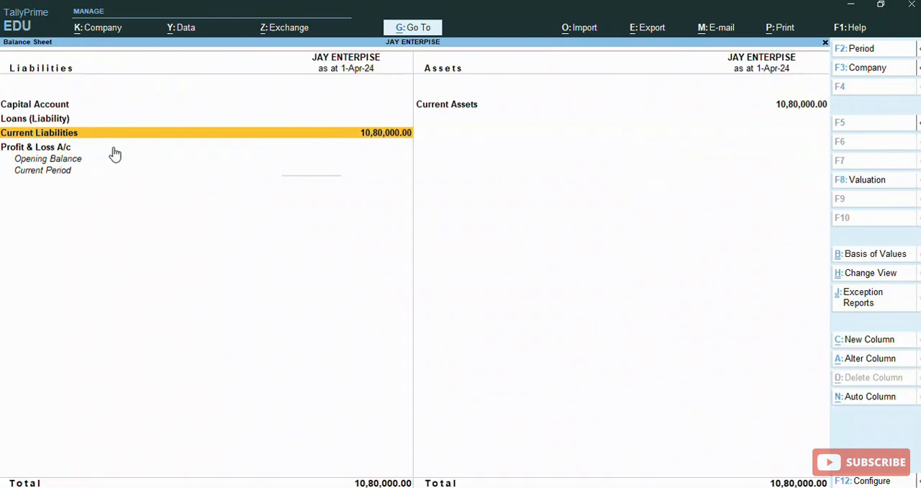
key("Escape")
key("Escape")
key("Escape")
- Leave the Balance Sheet and open voucher entry from the Gateway of Tally
key("ctrl")
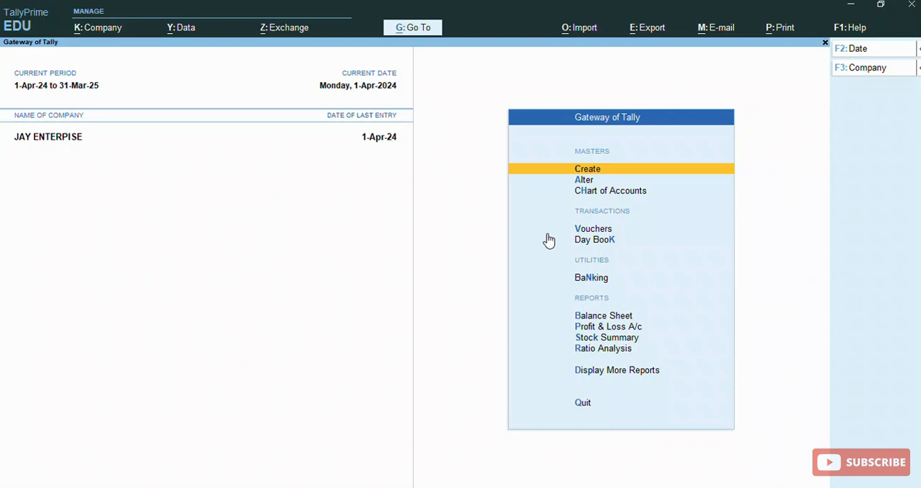
key("Down")
key("Down")
key("Down")
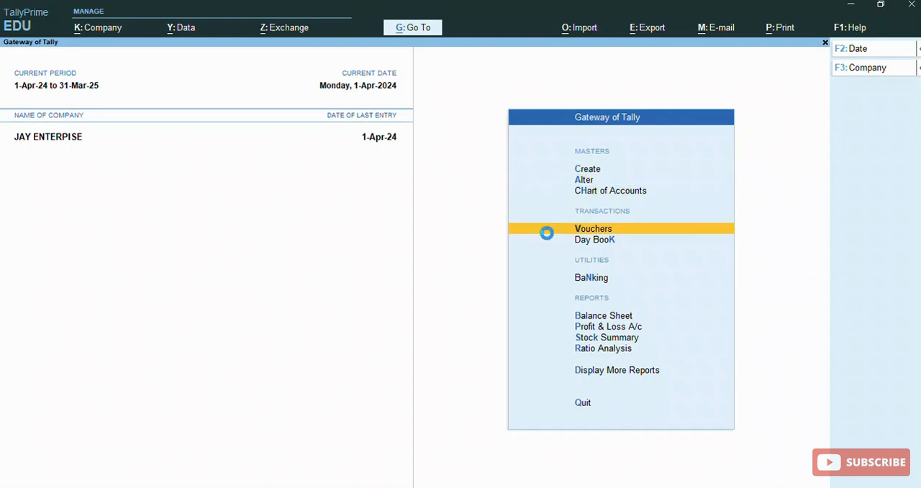
left_click(547, 232)
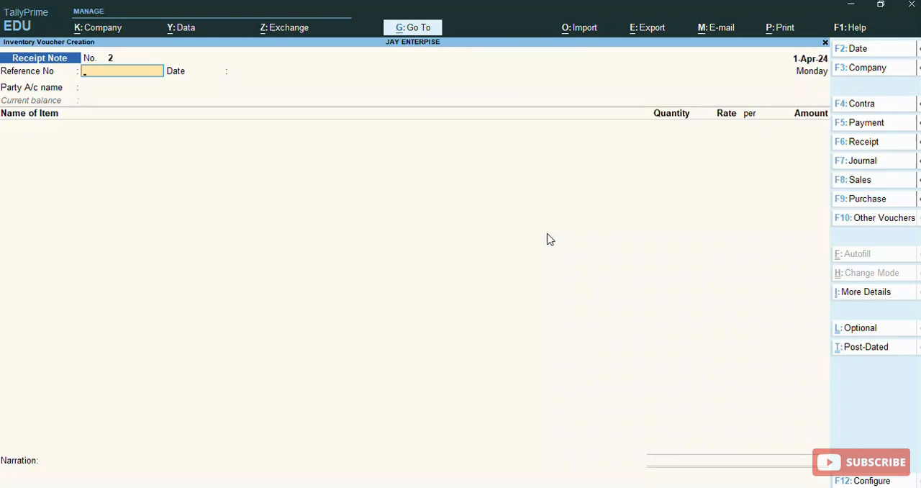
- Open the voucher type selection and reveal the inactive voucher types
key("F10")
key("Up")
key("Up")
key("Up")
key("Up")
key("Up")
key("Up")
key("Up")
key("Up")
key("Up")
key("Up")
key("Up")
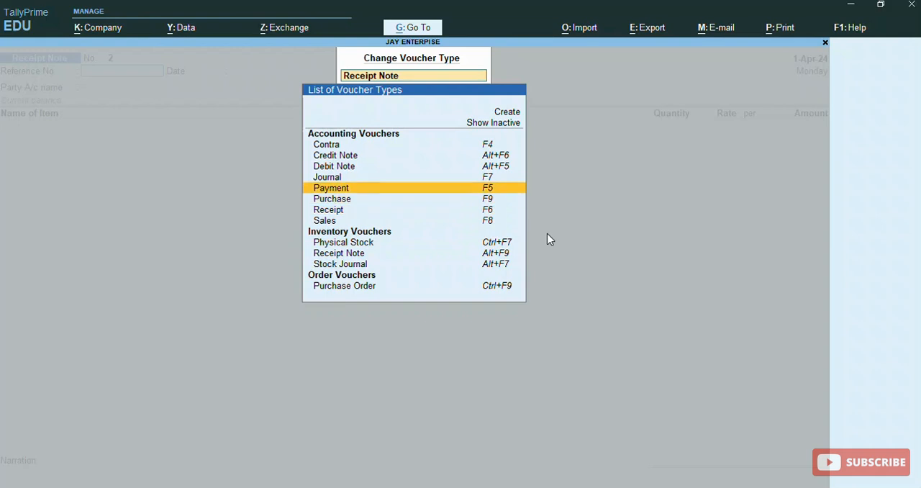
key("Return")
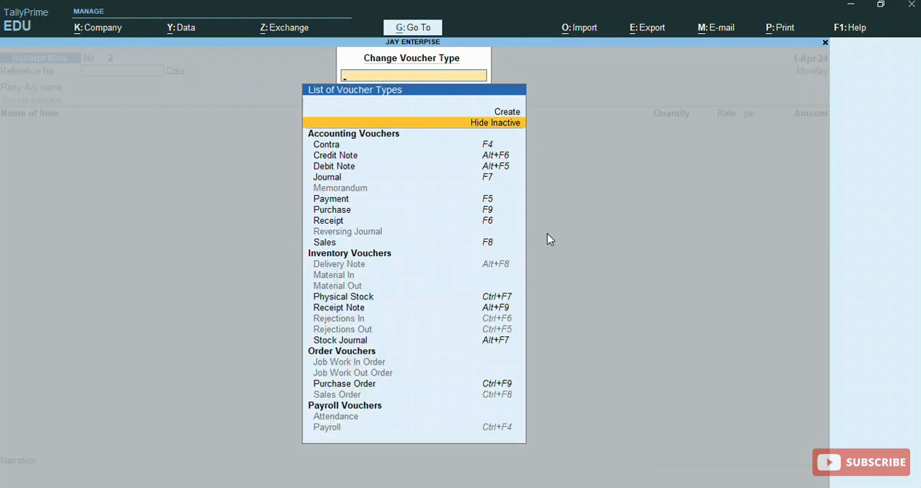
- Choose the inactive Rejections Out inventory voucher type and activate it
key("Down")
key("Down")
key("Down")
key("Down")
key("Down")
key("Down")
key("Down")
key("Down")
key("Down")
key("Down")
key("Down")
key("Down")
key("Down")
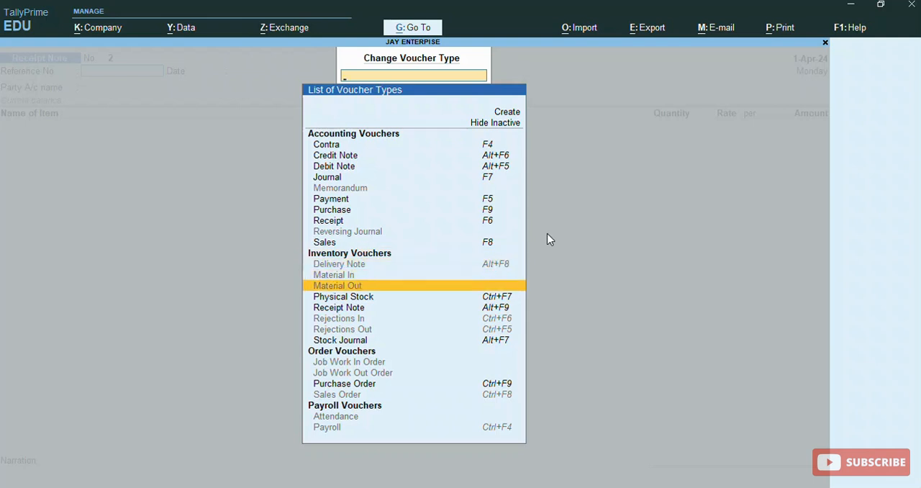
key("Down")
key("Down")
key("Down")
key("Down")
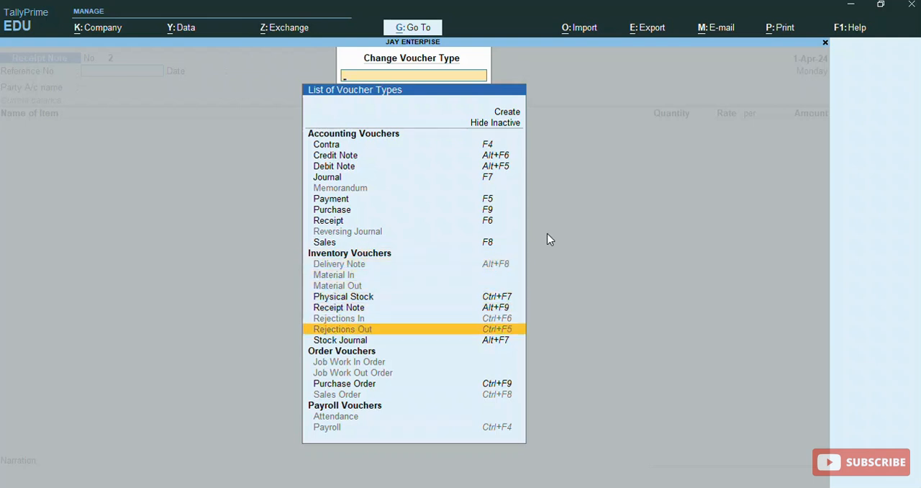
key("Return")
key("y")
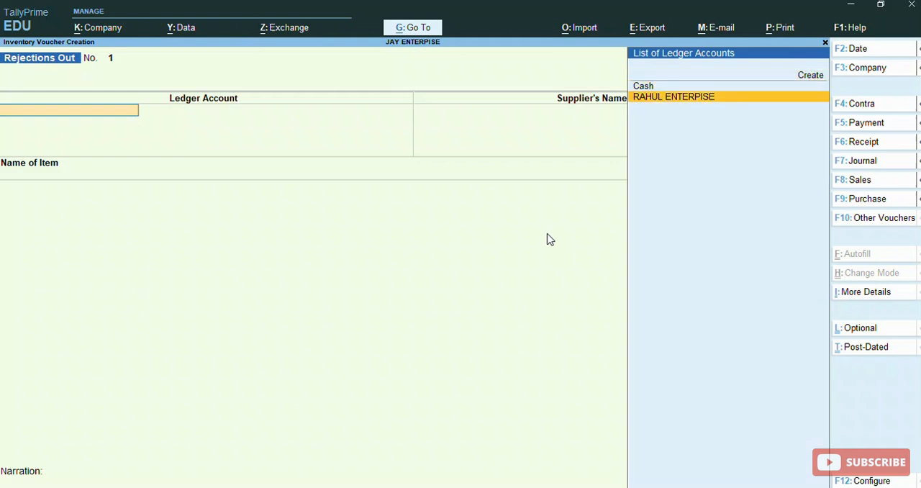
- Set RAHUL ENTERPISE as ledger account and supplier of the rejection, and add COMPUTER as the stock item
key("Return")
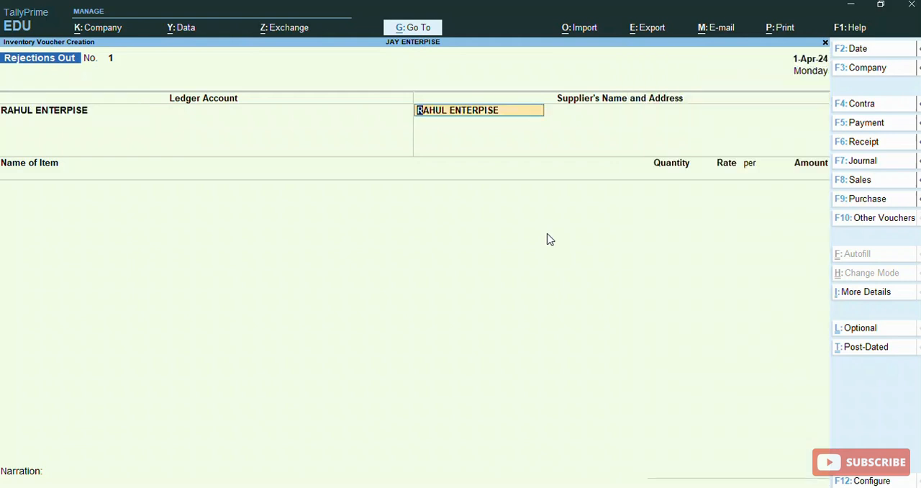
key("Return")
key("Return")
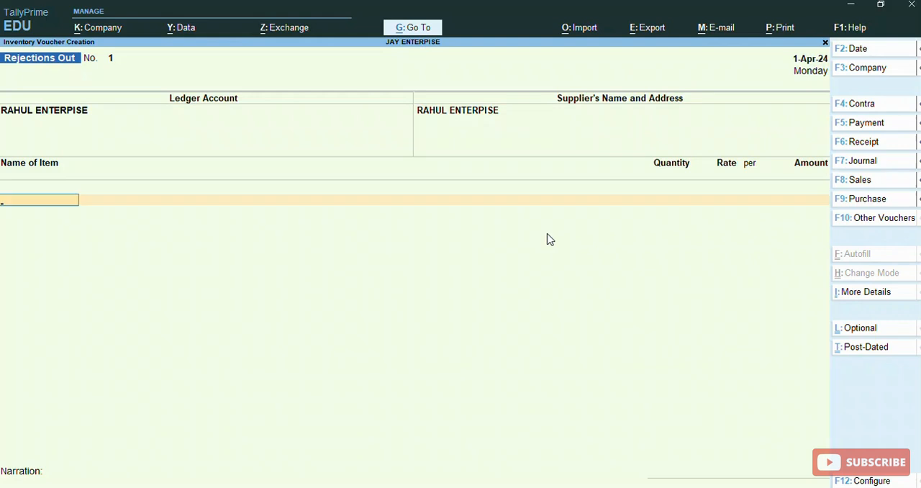
key("Return")
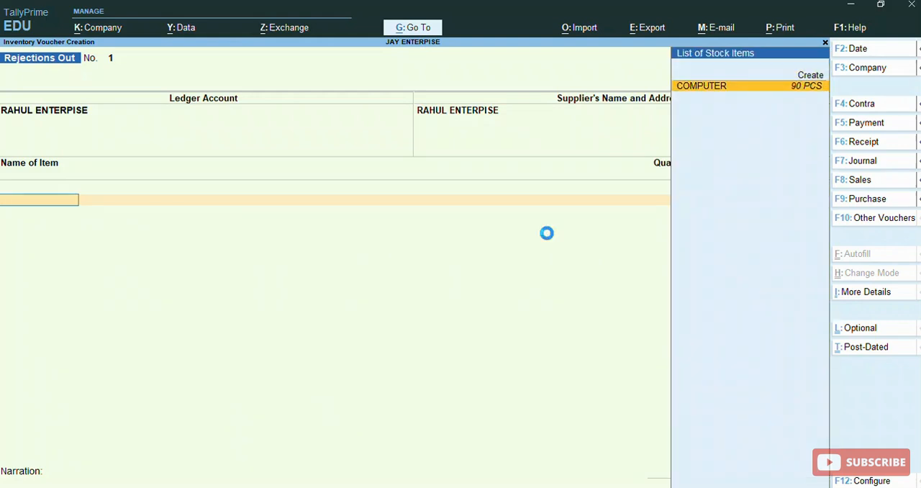
- Change the tracking number in COMPUTER's item allocation to CHN01
key("Return")
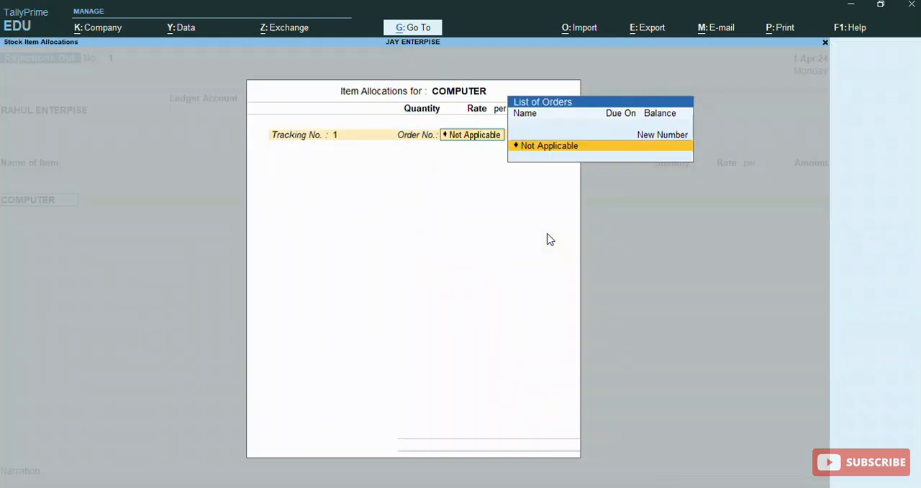
key("Return")
key("BackSpace")
key("BackSpace")
mouse_move(901, 201)
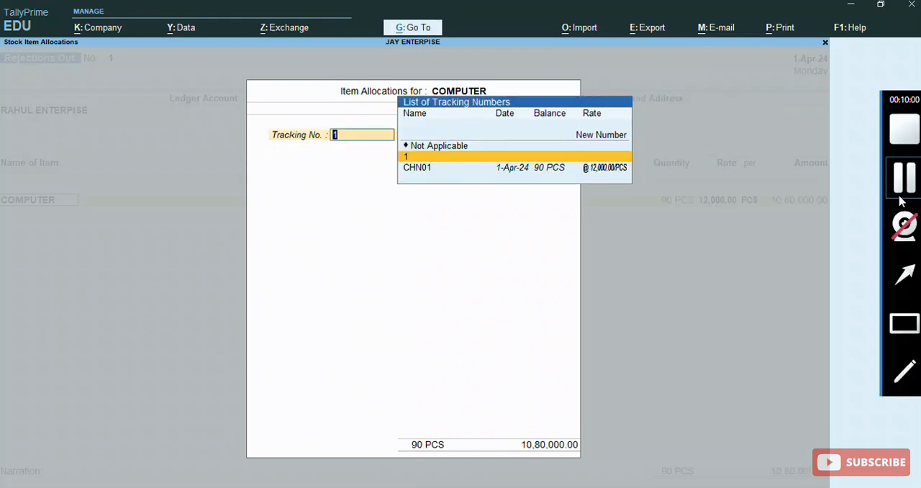
key("Down")
key("Return")
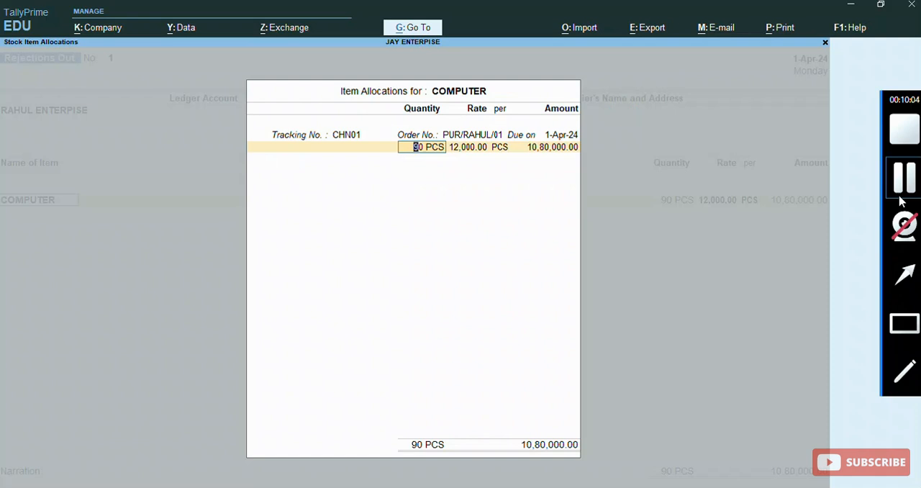
- Set the rejected COMPUTER quantity to 10 PCS, keep the 12,000.00 rate and end the item allocation
type("10")
key("Return")
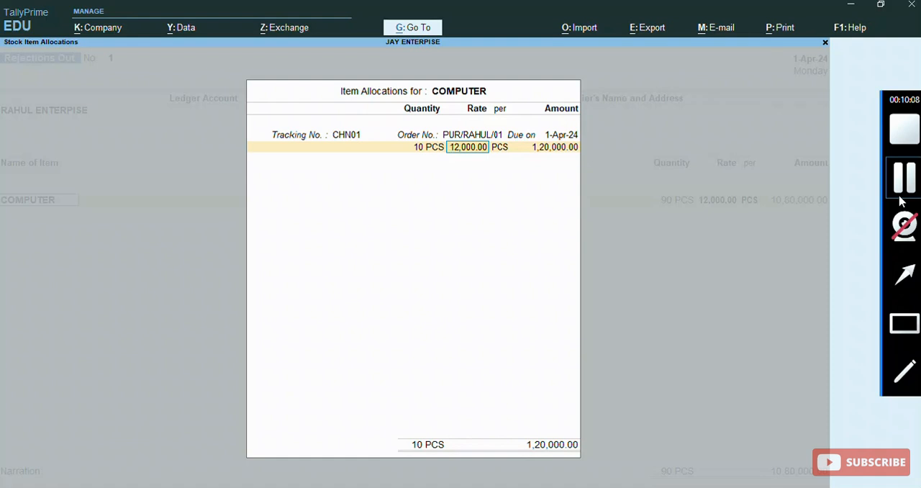
key("Return")
key("Return")
key("Return")
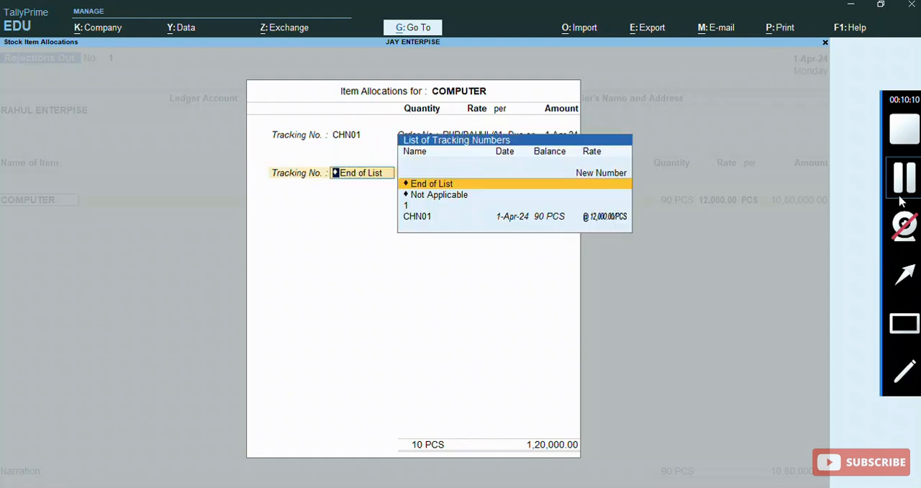
key("Return")
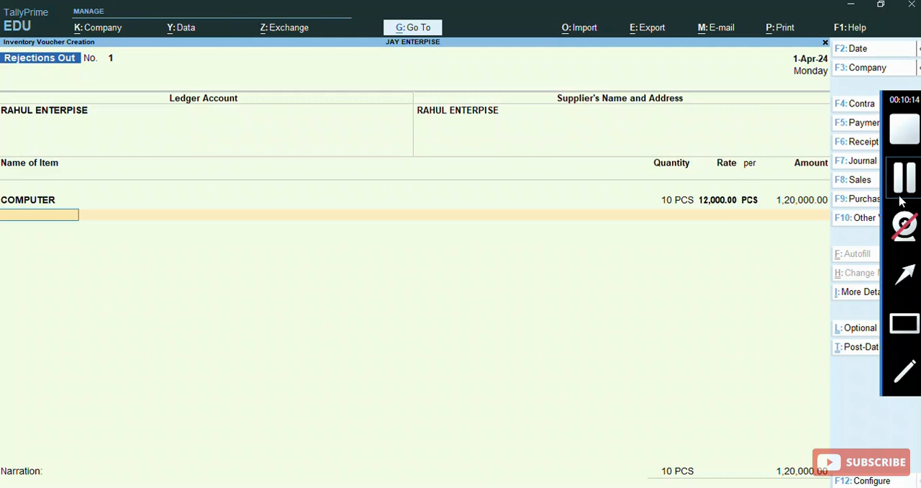
- End the item list, leave the narration empty and accept the Rejections Out voucher
type("C")
key("BackSpace")
key("Return")
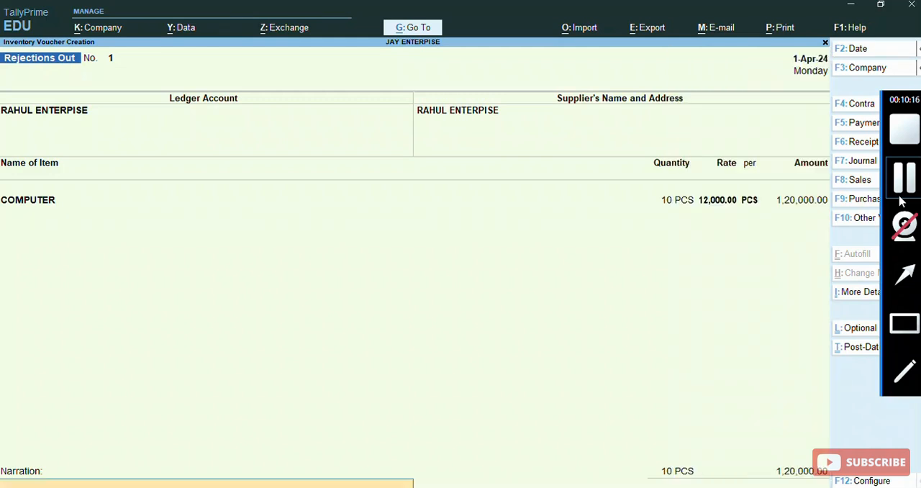
key("Return")
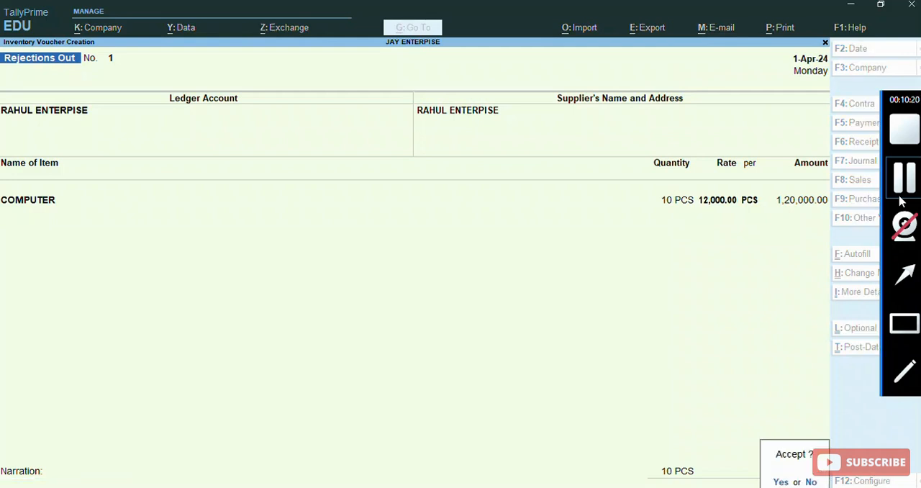
key("Return")
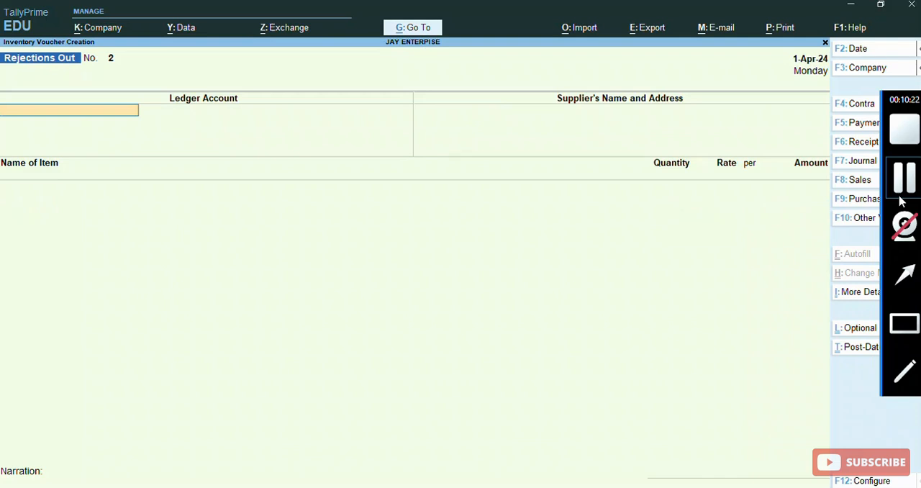
- Leave Rejections Out voucher entry without quitting the program and open the Balance Sheet at Current Liabilities
key("Escape")
key("Escape")
key("Escape")
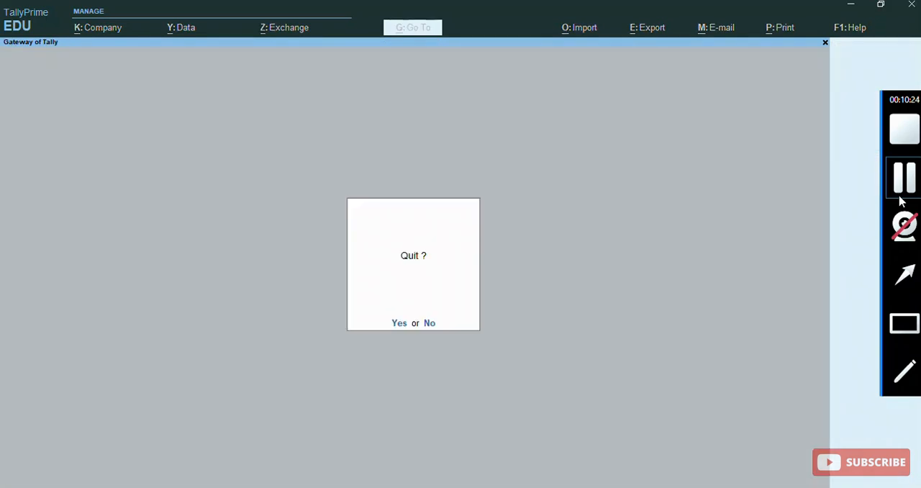
key("n")
key("b")
key("Down")
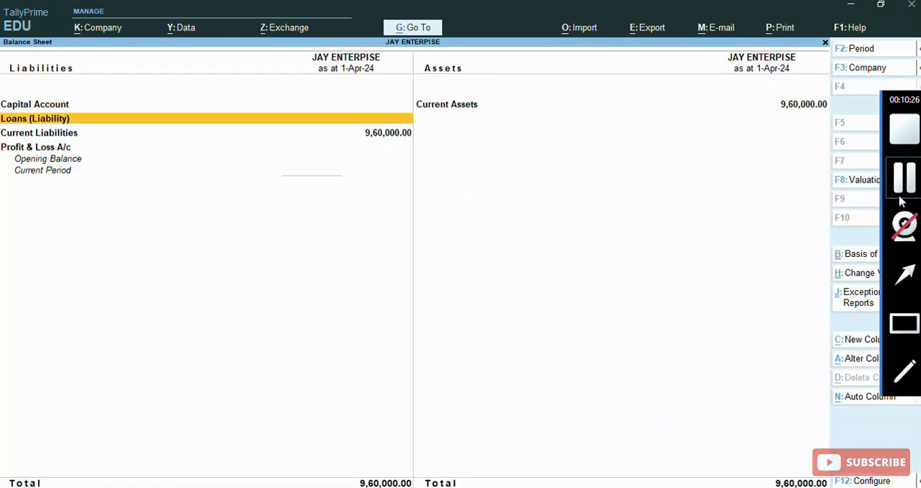
key("Down")
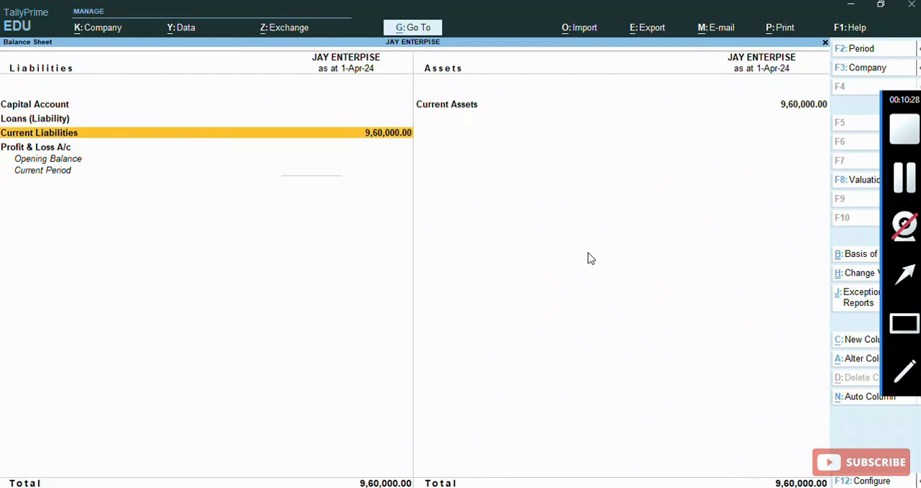
- Look into the details of Current Assets and return to the Balance Sheet
left_click(553, 248)
key("Right")
key("Return")
- Open Purchase Bills to Come under Current Liabilities' Sundry Creditors and examine the receipt note and rejection details for COMPUTER
key("Return")
key("Escape")
key("Escape")
key("Left")
key("Down")
key("Down")
key("Return")
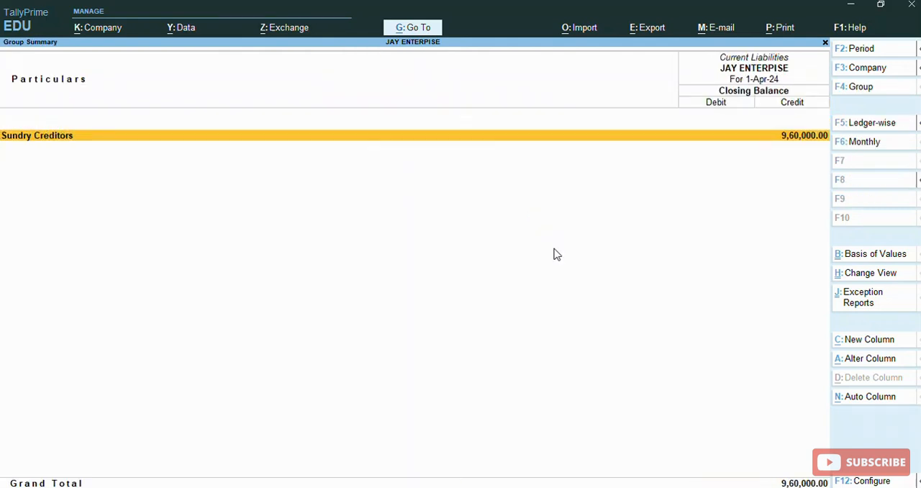
key("Return")
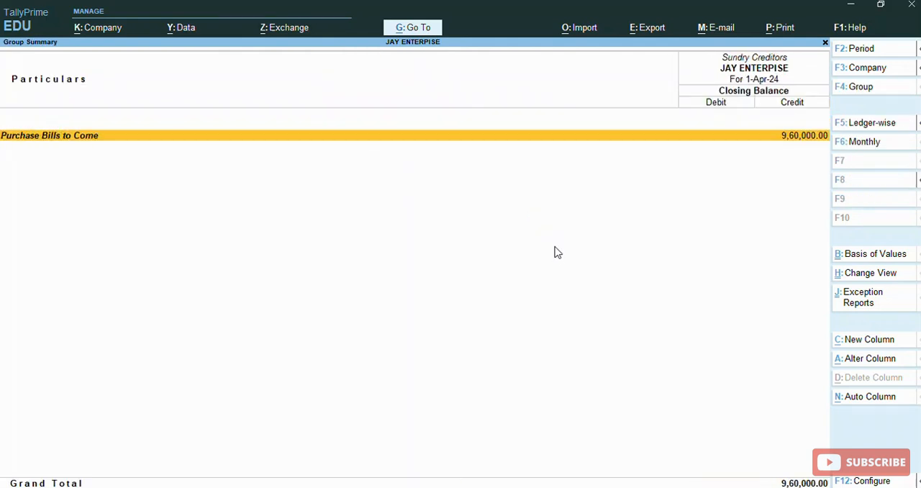
mouse_move(886, 238)
left_click(903, 322)
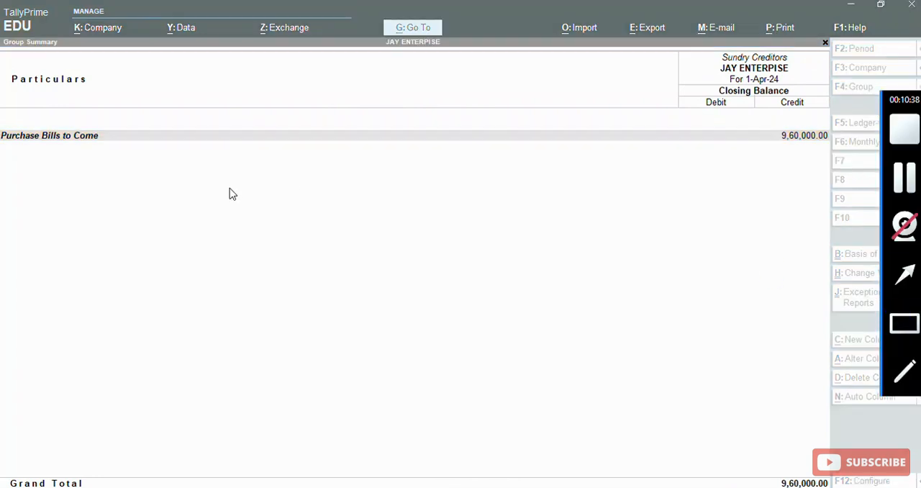
left_click(20, 168)
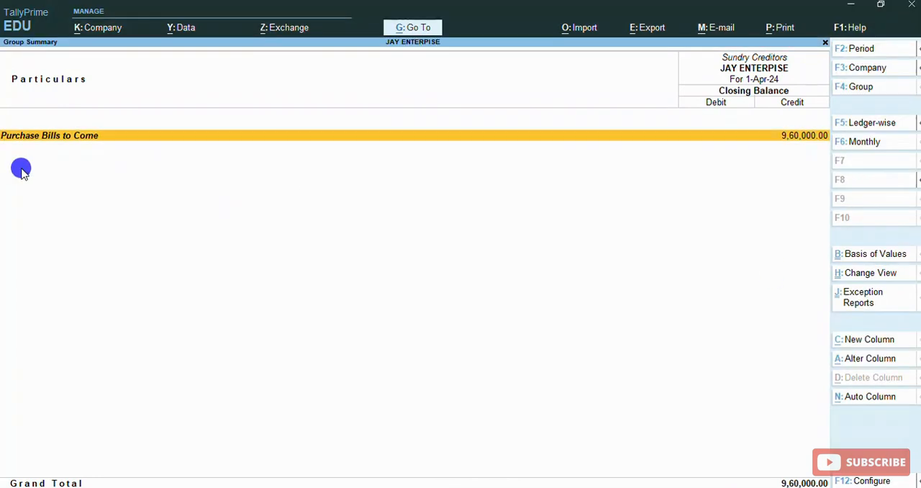
left_click(182, 137)
key("alt+f1")
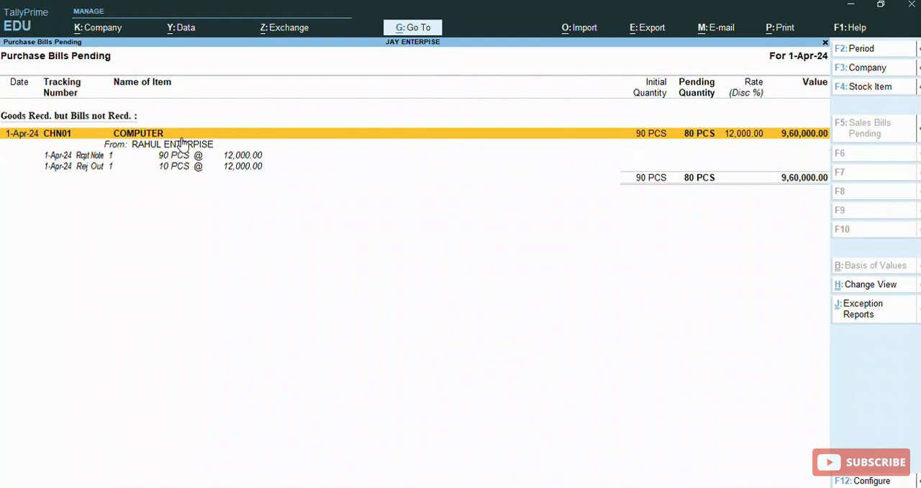
key("Down")
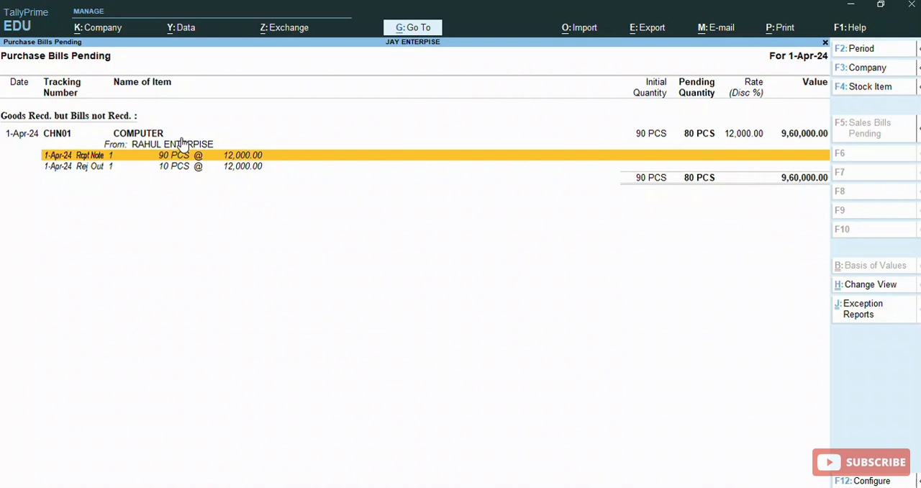
- Return to the Gateway of Tally and open COMPUTER's monthly summary from the Stock Summary
key("Escape")
key("Escape")
key("Escape")
key("Escape")
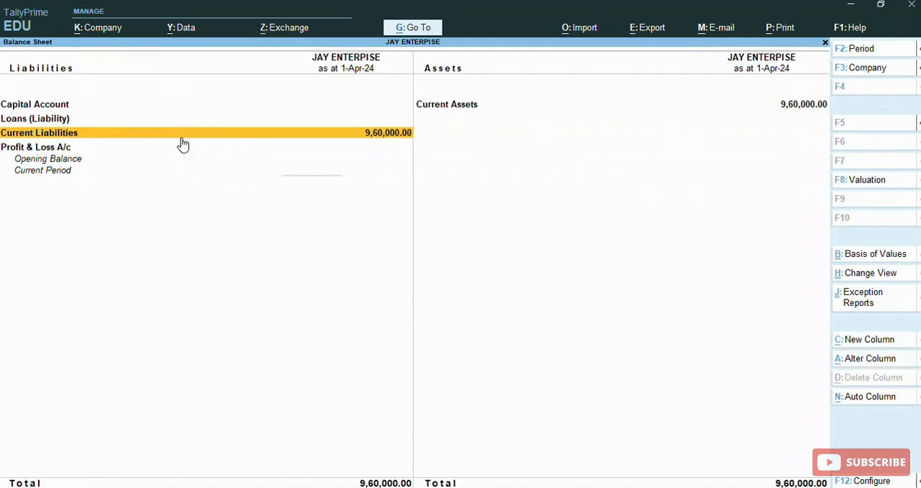
key("Down")
key("Down")
key("Down")
key("Down")
key("Down")
key("Down")
key("Down")
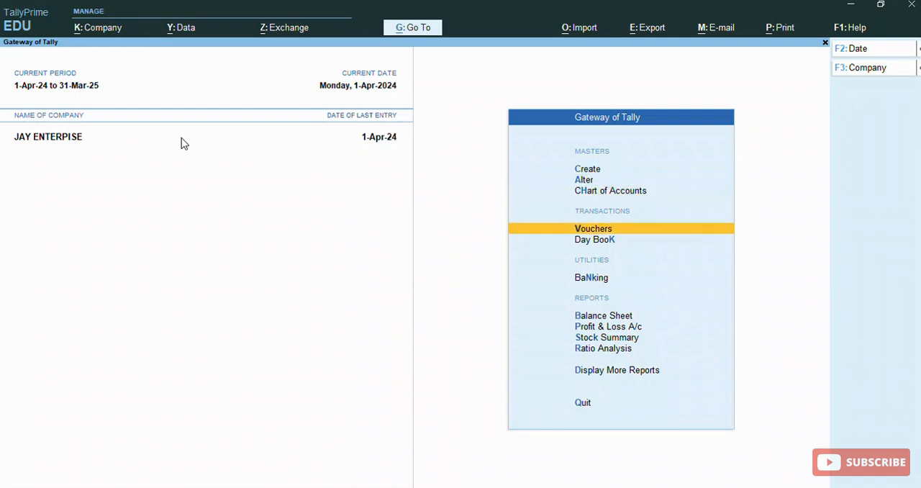
key("Down")
key("Return")
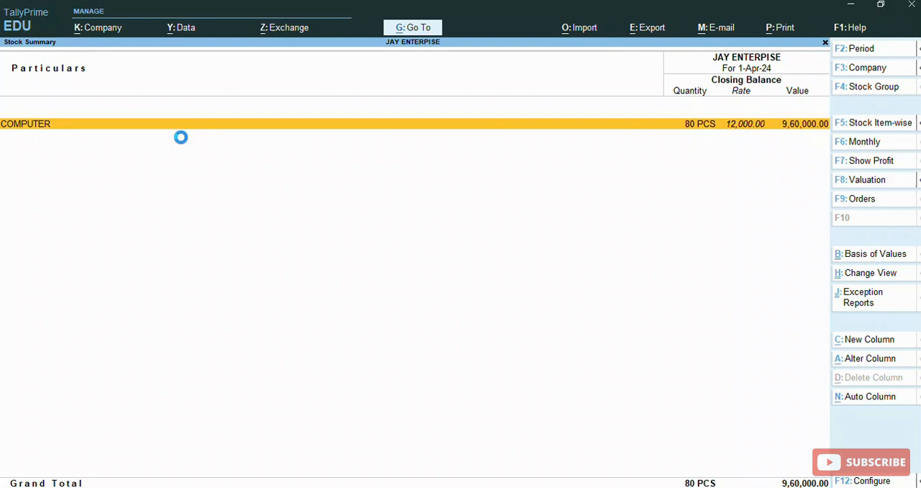
key("Return")
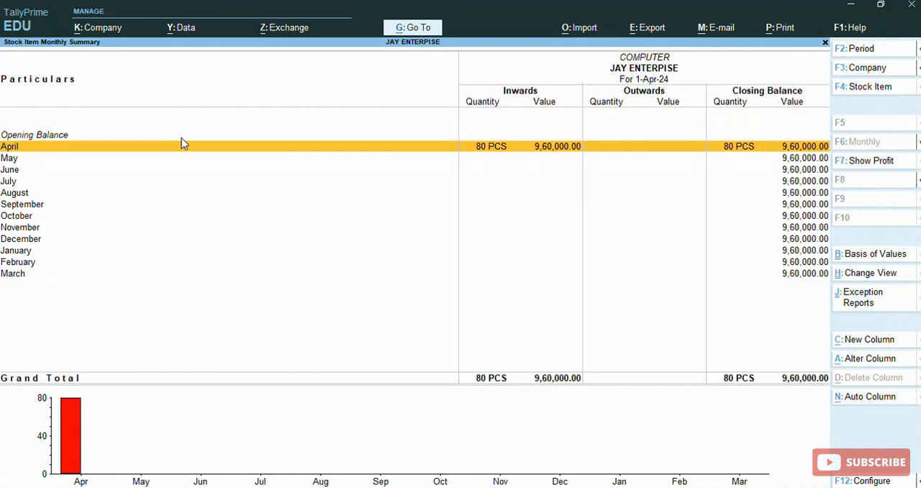
- Leave COMPUTER's monthly summary for the Gateway of Tally and open voucher entry
key("Escape")
key("Escape")
key("Escape")
key("Escape")
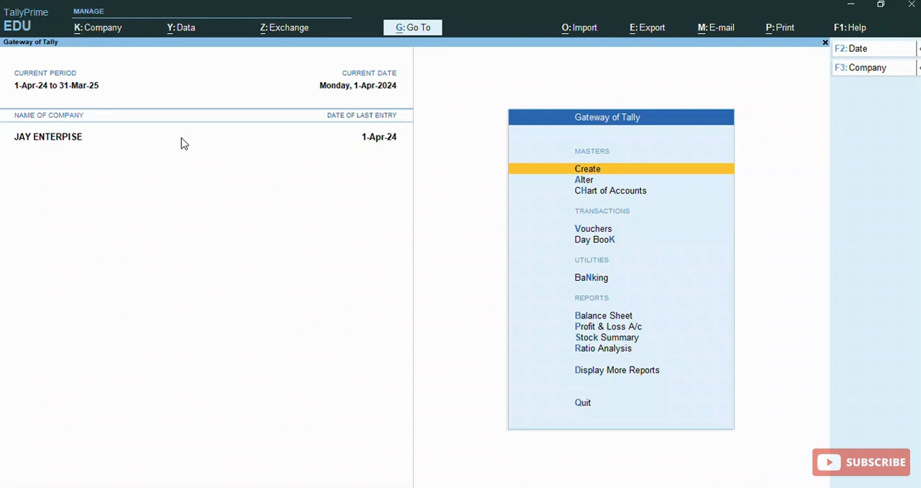
key("Down")
key("Down")
key("Down")
key("Down")
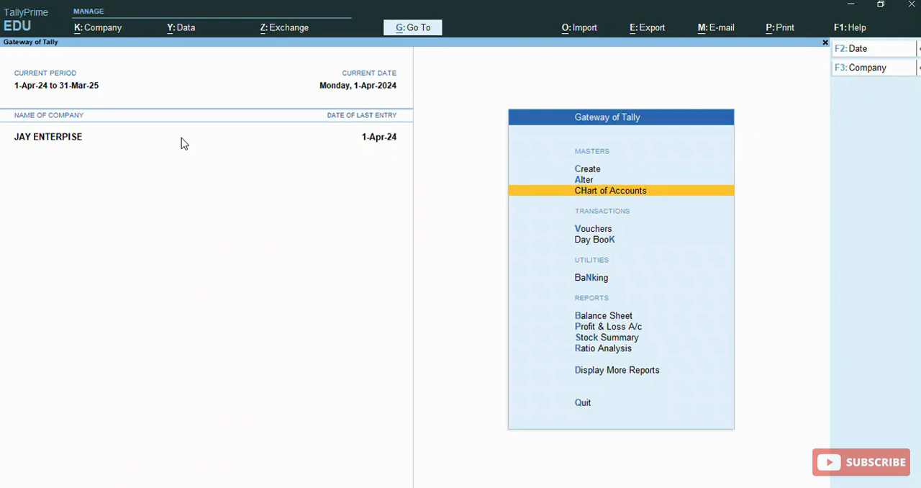
key("Up")
key("Return")
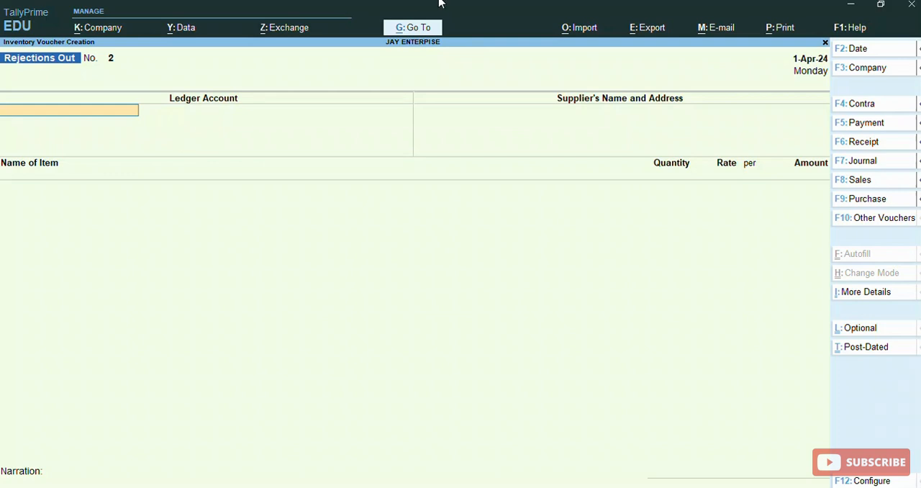
- Start a Purchase voucher with supplier invoice number 1 and select RAHUL ENTERPISE as the party account
left_click(874, 201)
type("1")
key("Return")
key("Return")
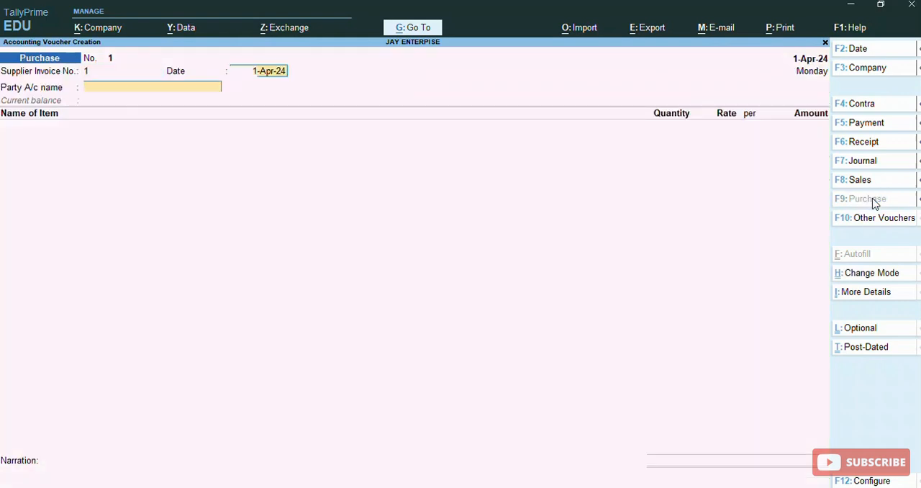
key("Down")
key("Return")
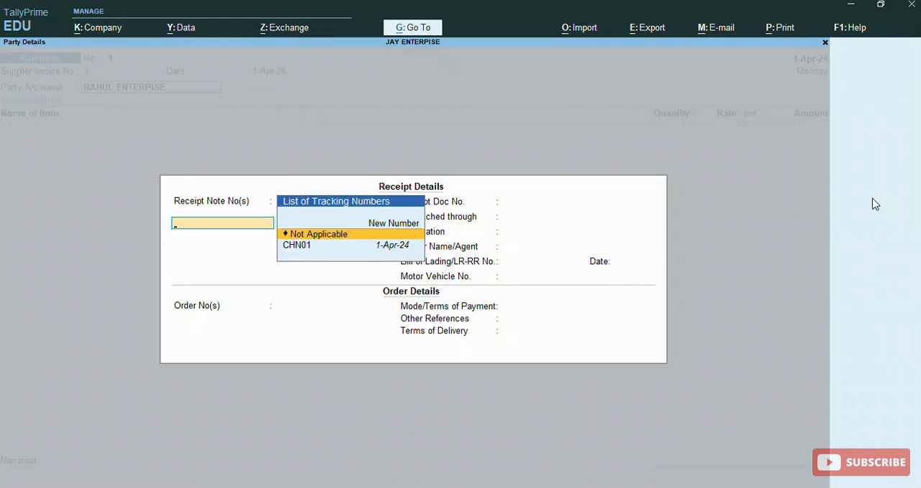
- Link the purchase to receipt note CHN01, keeping its order PUR/RAHUL/01 and the CASH payment terms
key("Down")
key("Return")
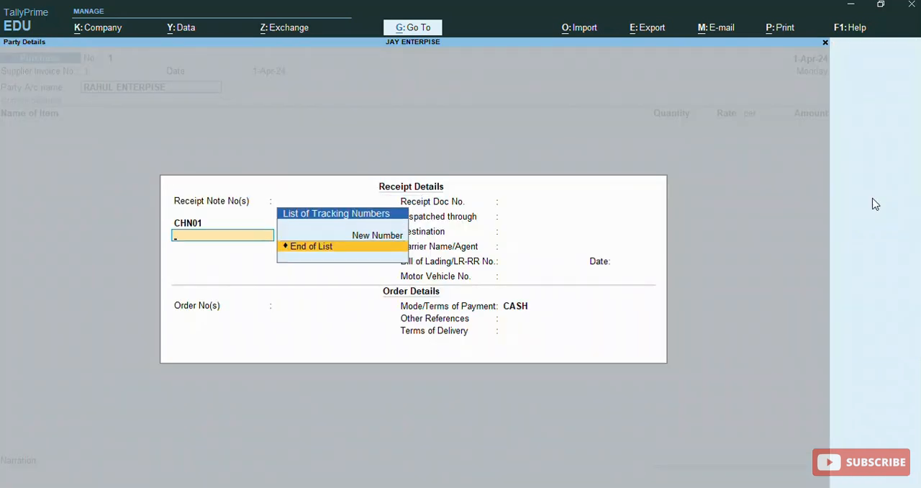
key("Return")
key("Return")
key("Return")
key("Return")
key("Return")
- Accept the remaining order and party details and open the item allocations for COMPUTER
key("Return")
key("Return")
key("Return")
key("Return")
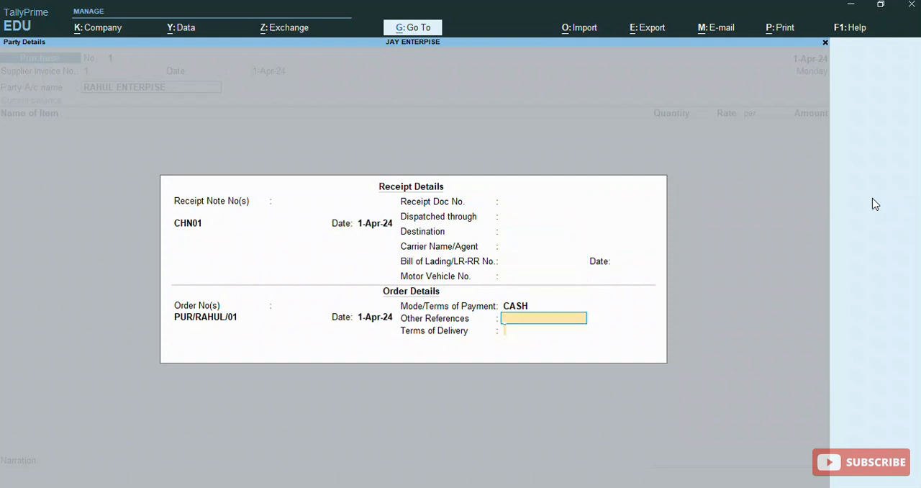
key("Return")
key("Return")
key("Return")
key("Return")
key("Return")
- Allocate 80 PCS of COMPUTER at 12,000.00 to tracking number CHN01 and recalculate the CGST amount at 9%
key("Return")
key("Return")
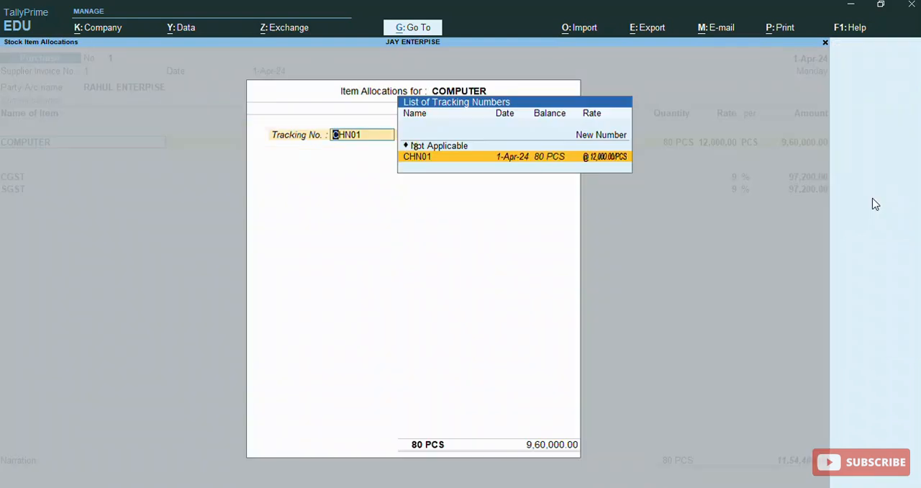
key("Return")
key("Return")
key("Return")
key("Return")
key("Return")
key("Return")
key("Return")
key("Return")
key("Return")
key("Return")
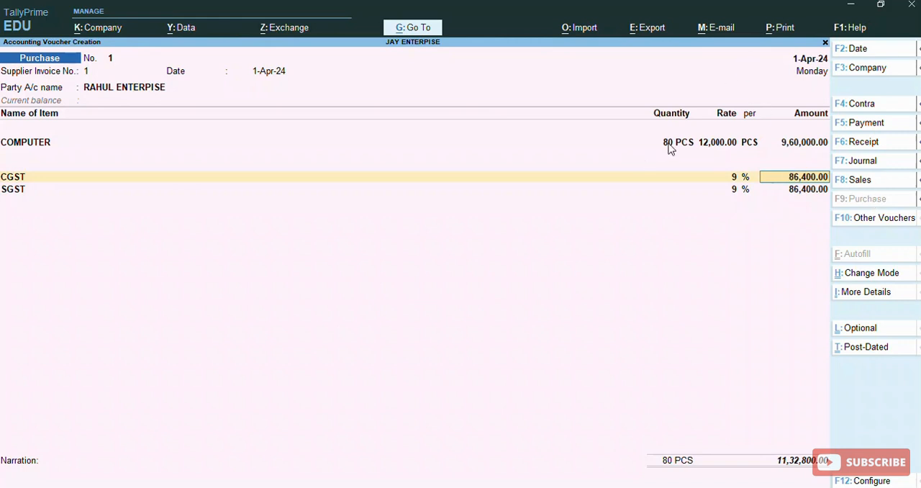
- Accept the SGST amount at 9% and the remaining purchase details, and save the Purchase voucher
key("Return")
key("Return")
key("Return")
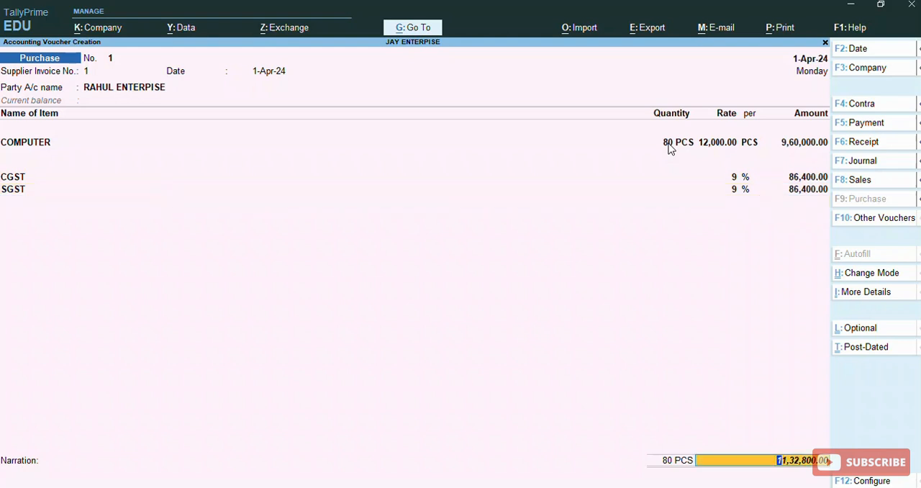
key("Return")
key("Return")
key("Return")
key("Return")
key("Return")
key("Return")
key("Return")
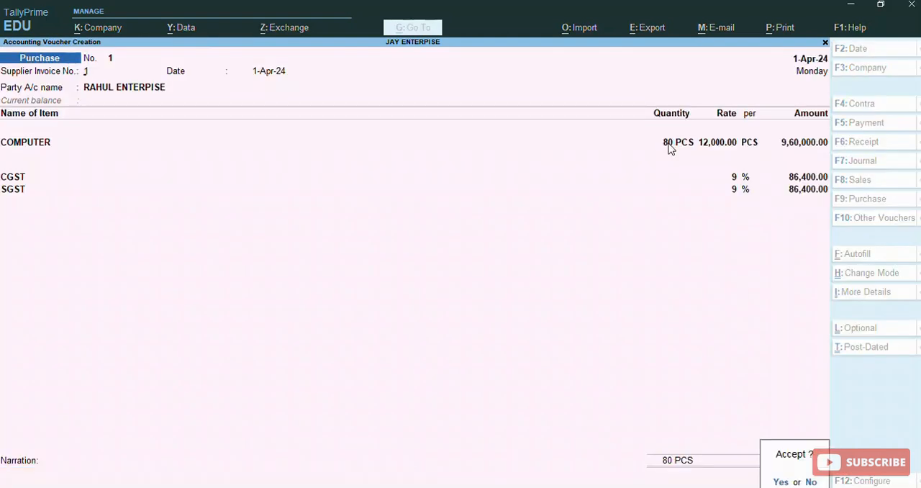
key("Return")
- Leave Purchase voucher entry and return to the Gateway of Tally
key("Escape")
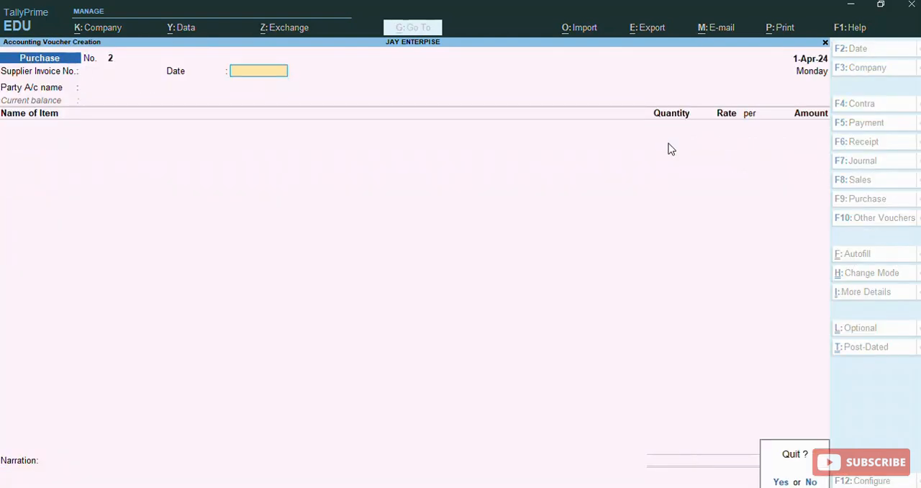
key("Return")
key("Escape")
key("Escape")
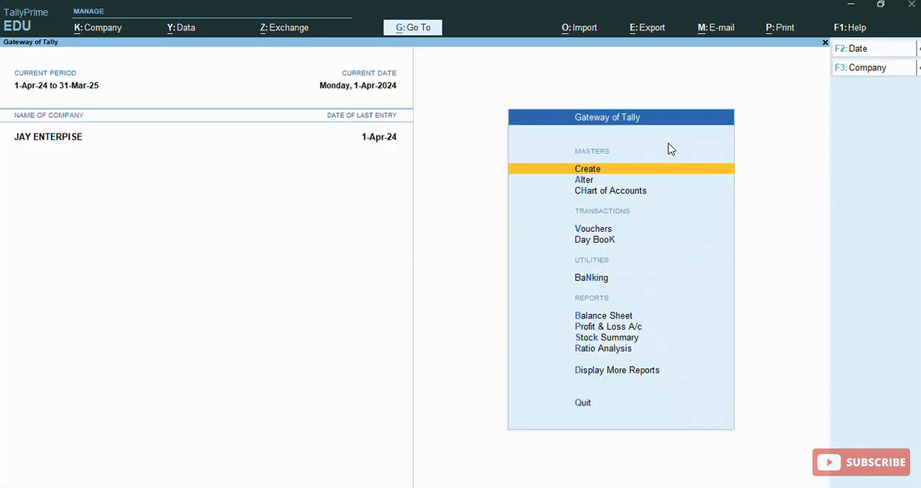
key("Escape")
key("Escape")
key("v")
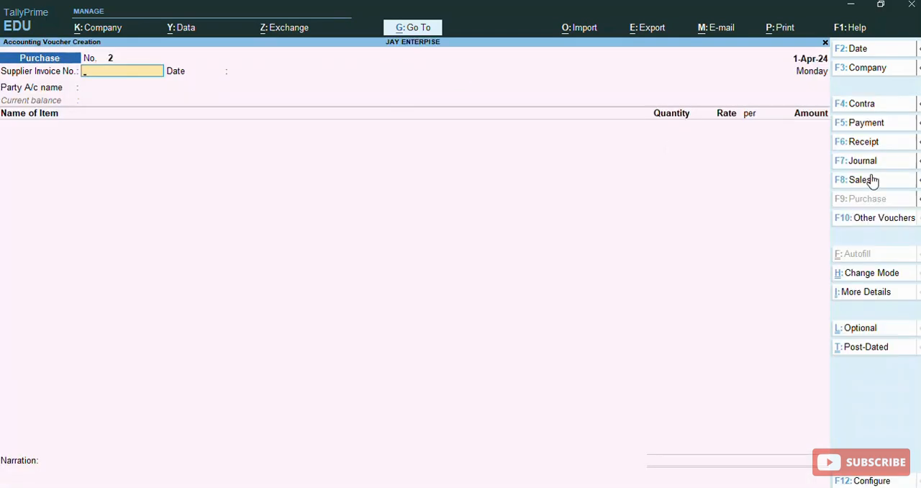
left_click(867, 123)
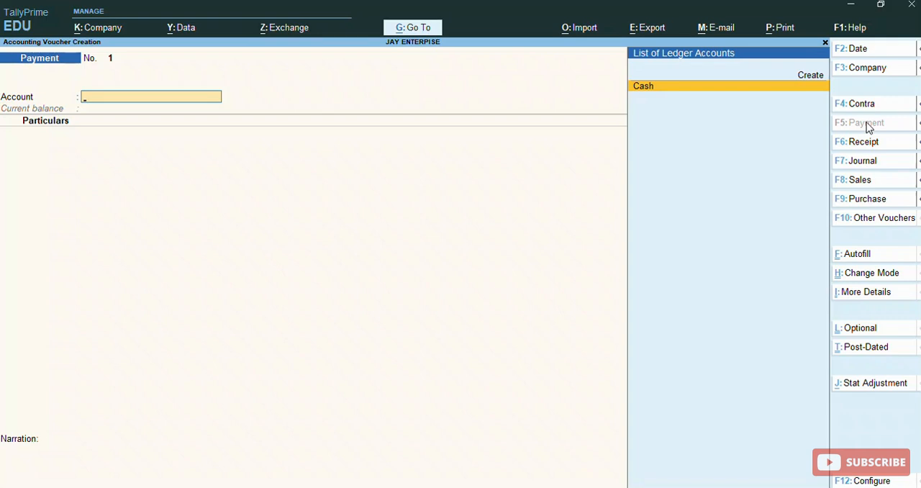
key("Return")
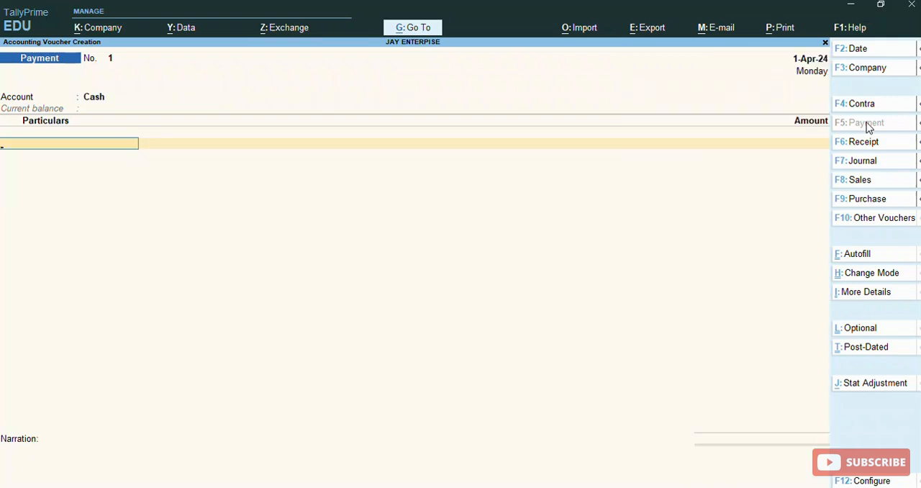
key("BackSpace")
key("Escape")
- Open the Cash ledger for alteration from the list of ledgers and go through its fields
key("Escape")
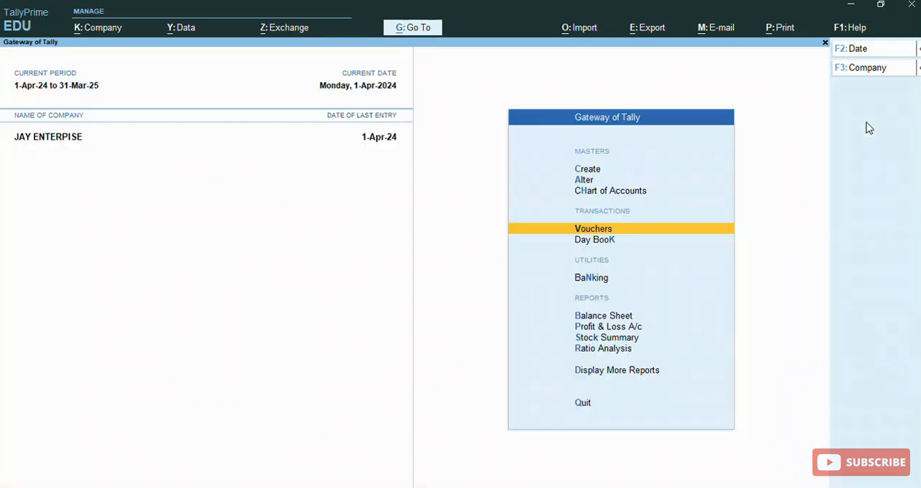
key("Escape")
key("n")
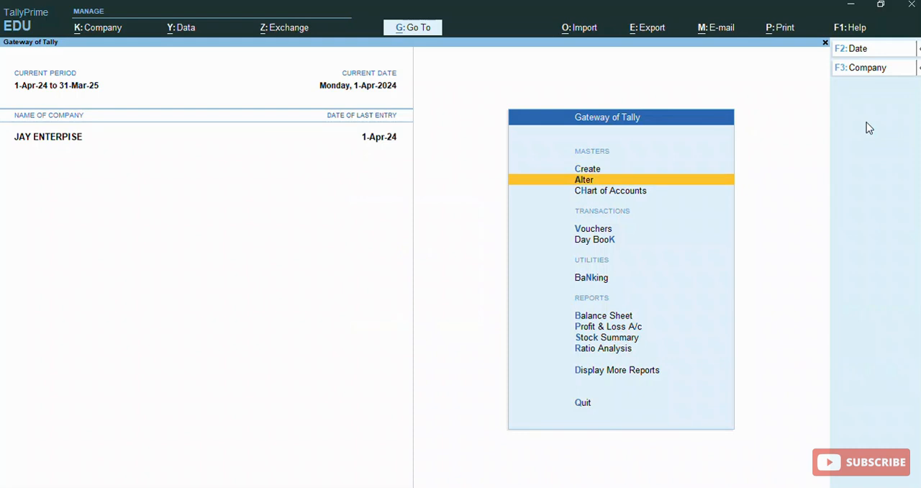
key("Return")
key("Down")
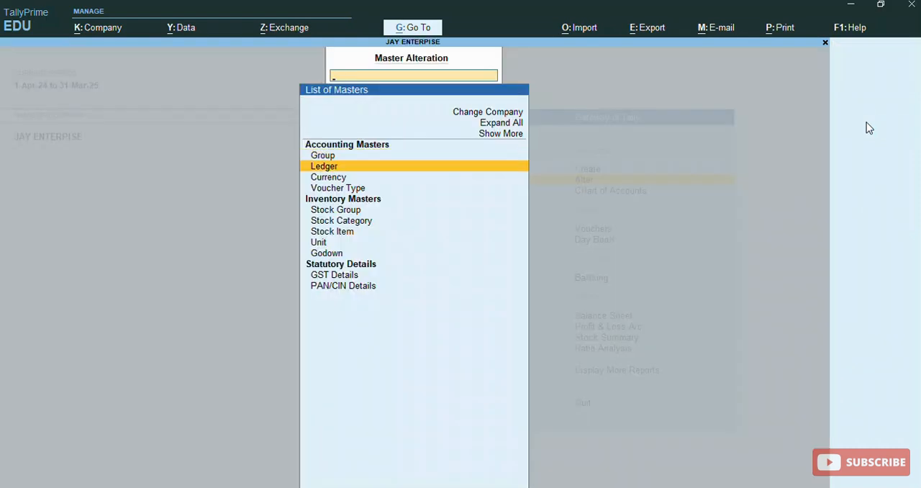
key("Return")
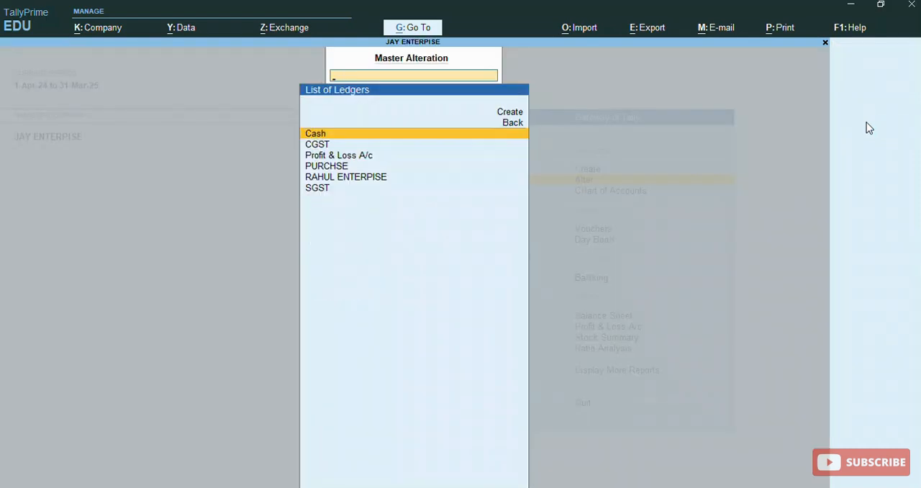
key("Return")
- Set the Cash ledger's opening balance to 20,00,000, save it and return to the Gateway of Tally
key("Return")
key("Return")
key("Return")
key("Return")
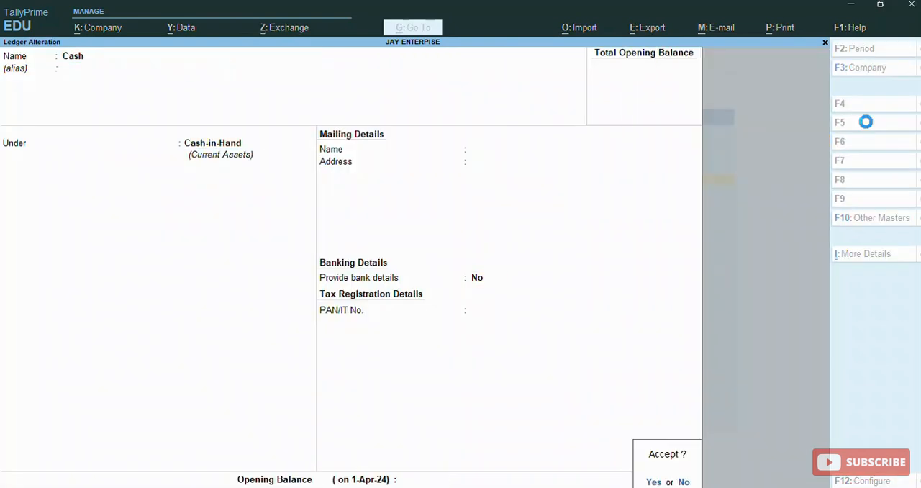
key("Return")
key("Return")
key("Return")
key("Return")
key("Return")
key("Return")
key("Escape")
type("2")
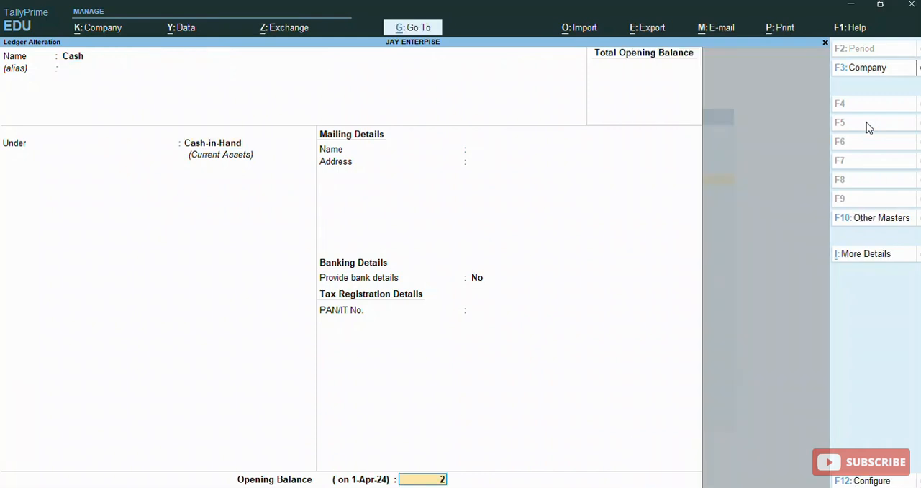
type("0,00,000")
key("Return")
key("Return")
key("Return")
key("Escape")
- Open voucher entry from the Gateway of Tally with a blank Payment voucher
key("Up")
key("Down")
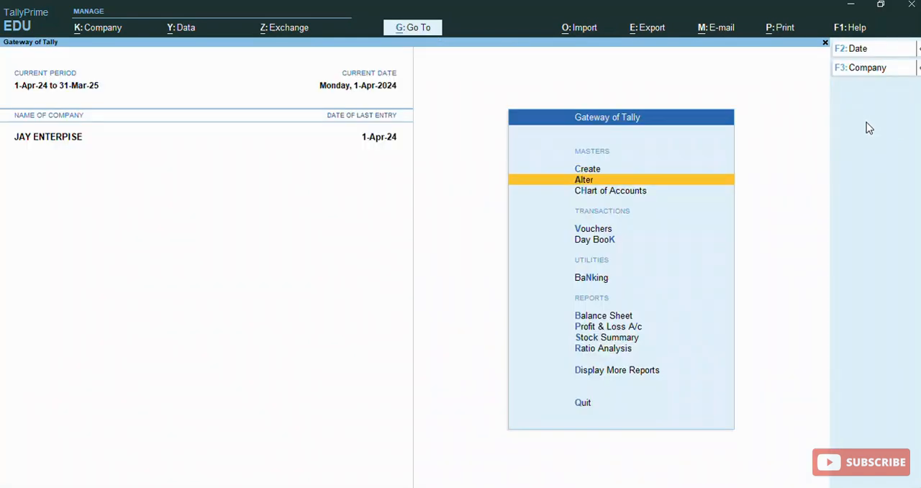
key("Down")
key("Down")
key("Down")
key("Up")
key("Return")
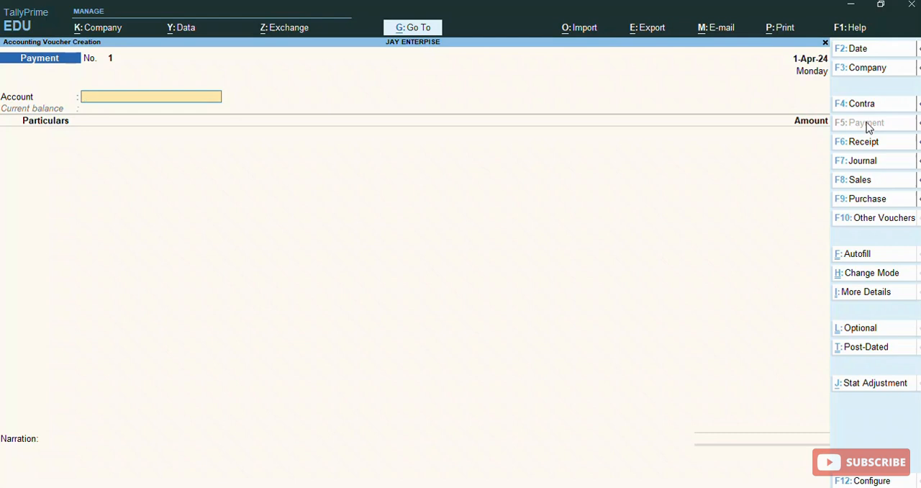
key("Up")
key("Return")
key("Escape")
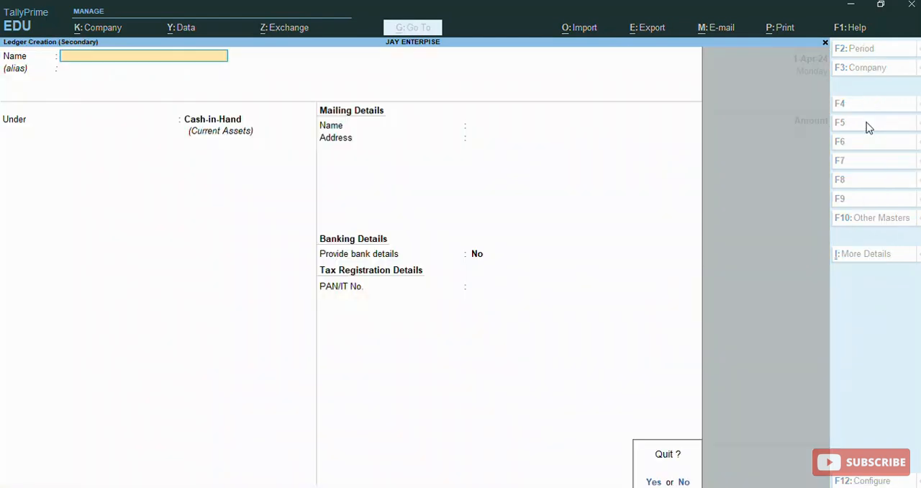
key("y")
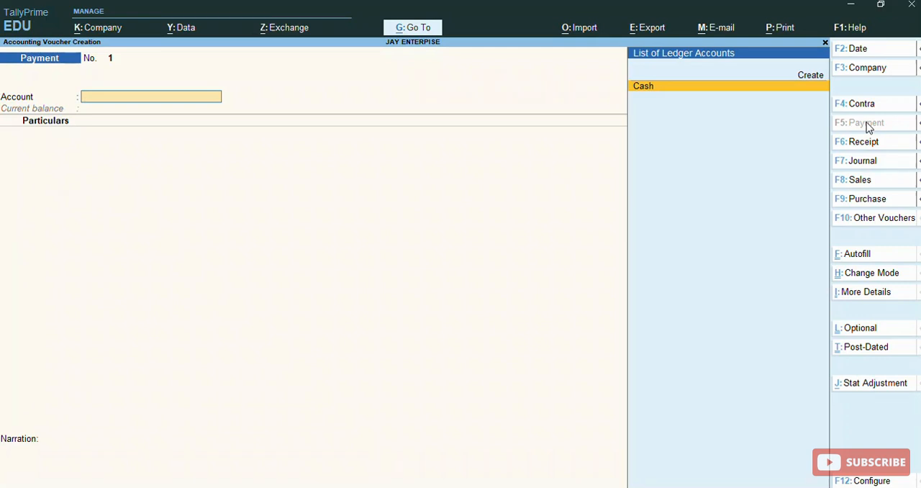
- Pay RAHUL ENTERPISE 11,32,800 from the Cash account in the Payment voucher
key("Return")
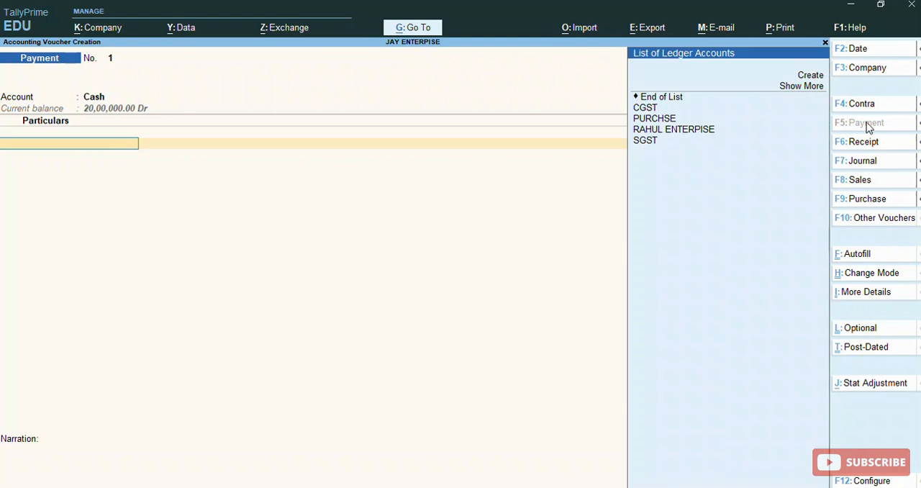
key("Down")
key("Down")
key("Down")
key("Down")
key("Down")
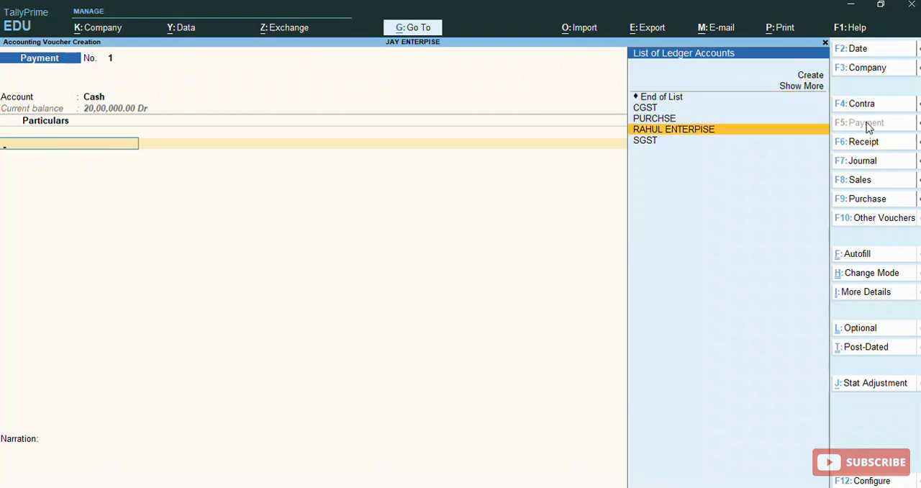
key("Return")
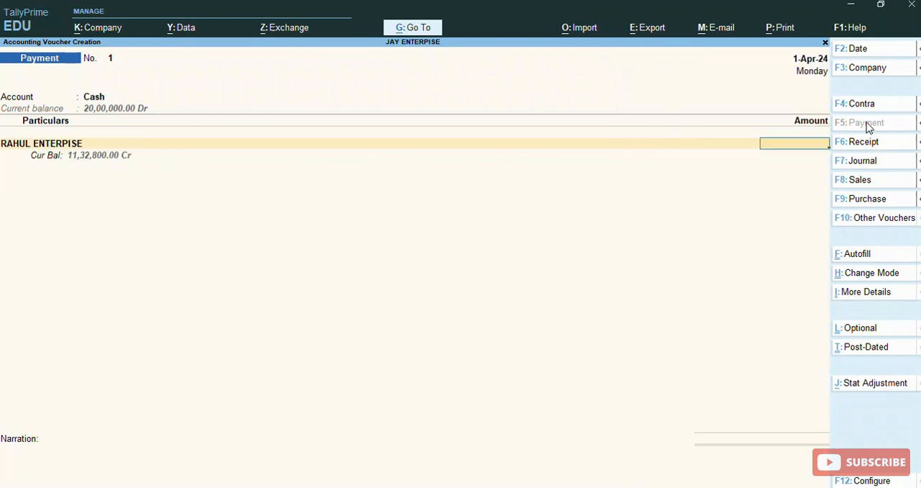
type("1132800")
key("Return")
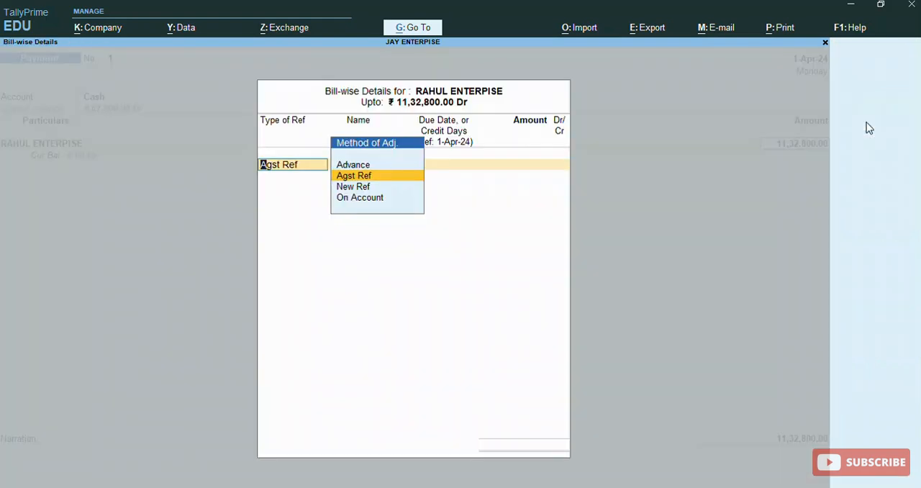
- Settle the payment against pending bill 1 as Agst Ref and save the voucher with the narration left blank
key("Return")
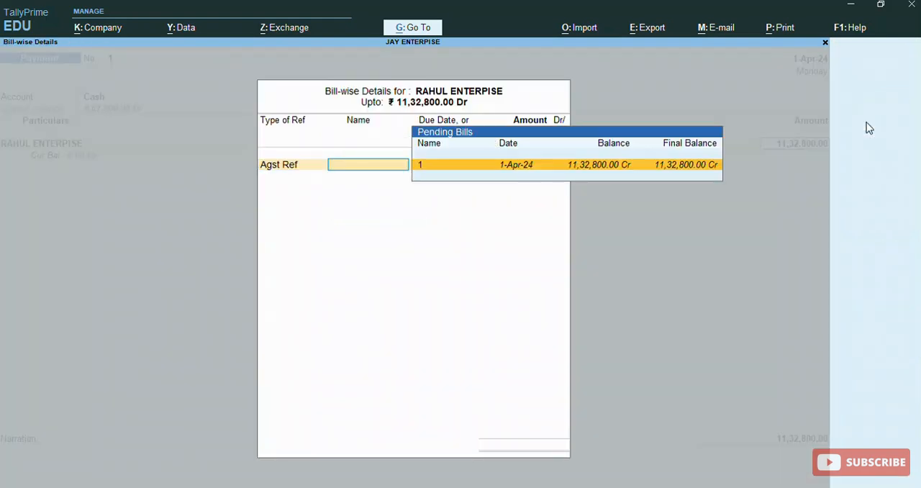
key("Return")
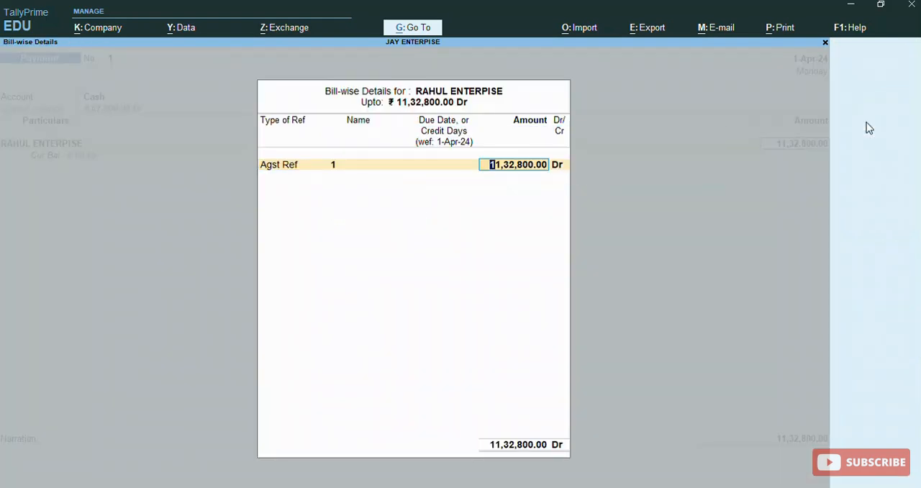
key("Return")
key("Return")
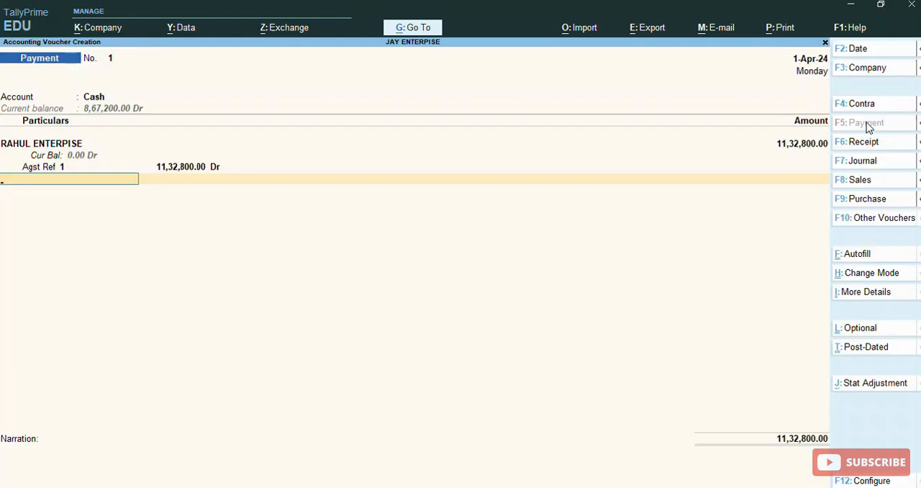
key("Return")
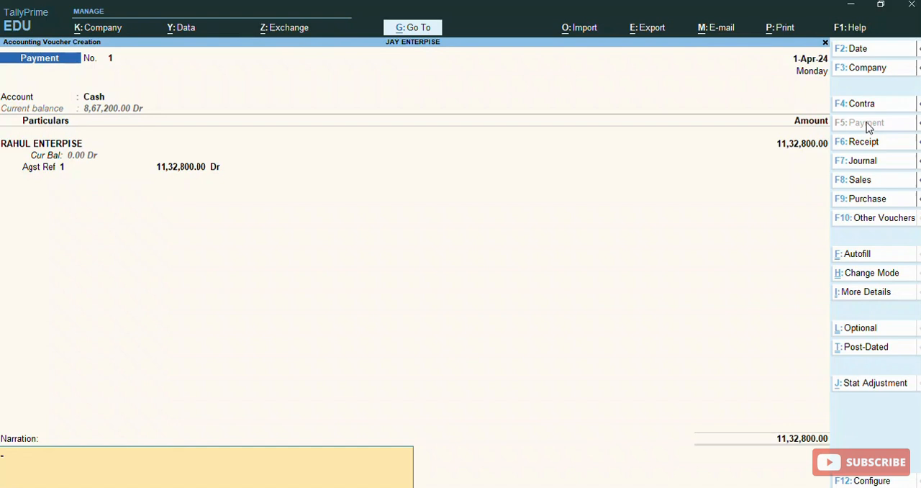
key("Return")
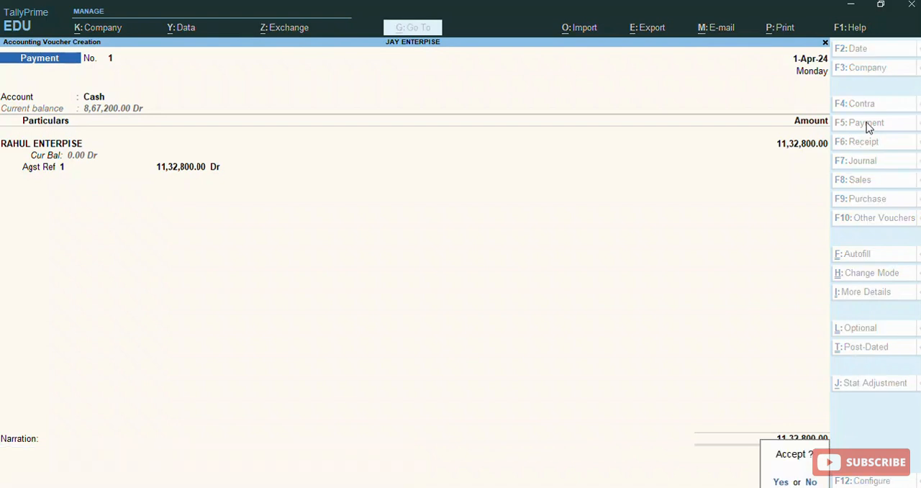
left_click(868, 127)
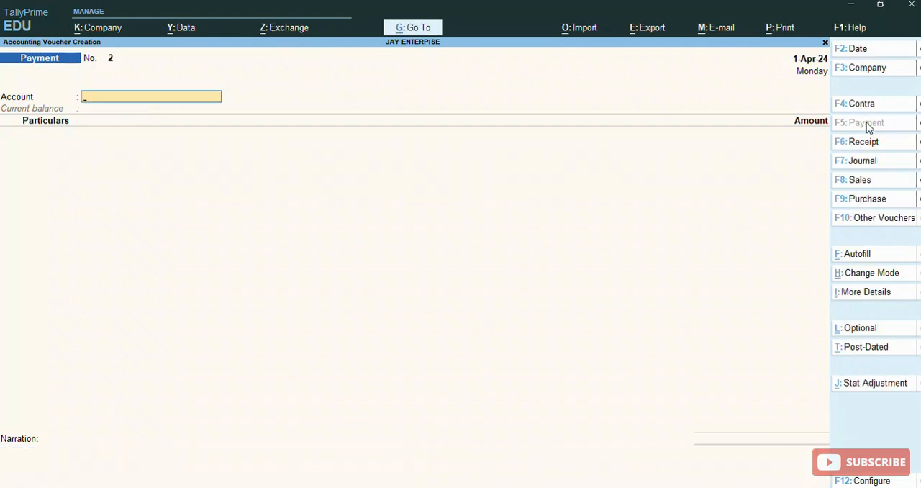